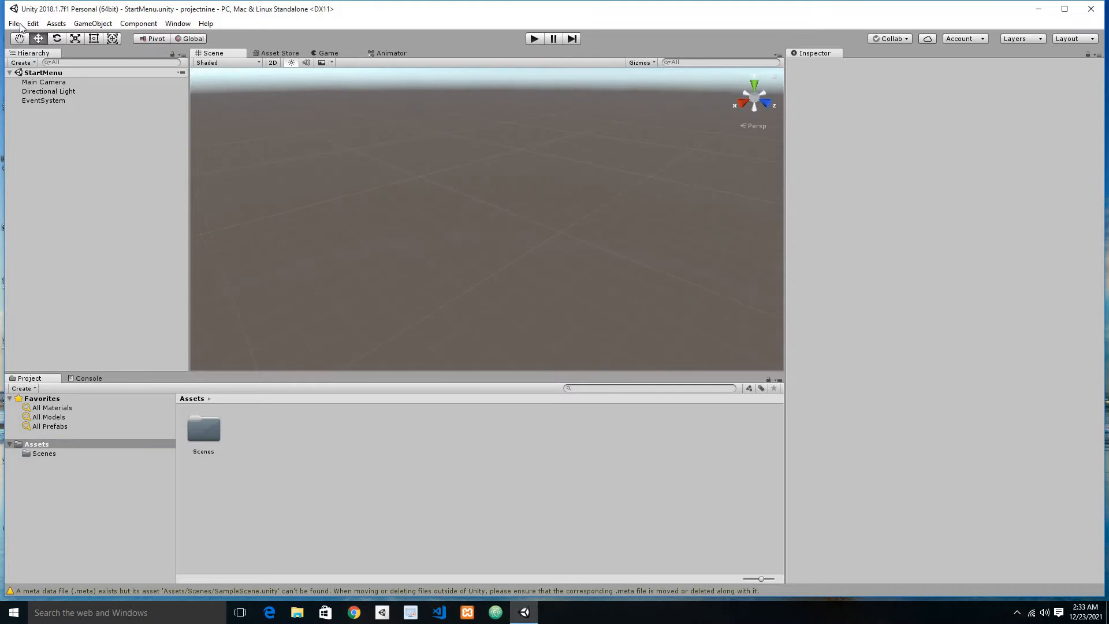
Step: Create a new scene and save it as StartMenu in the Scenes folder, replacing the existing StartMenu scene file
left_click(14, 23)
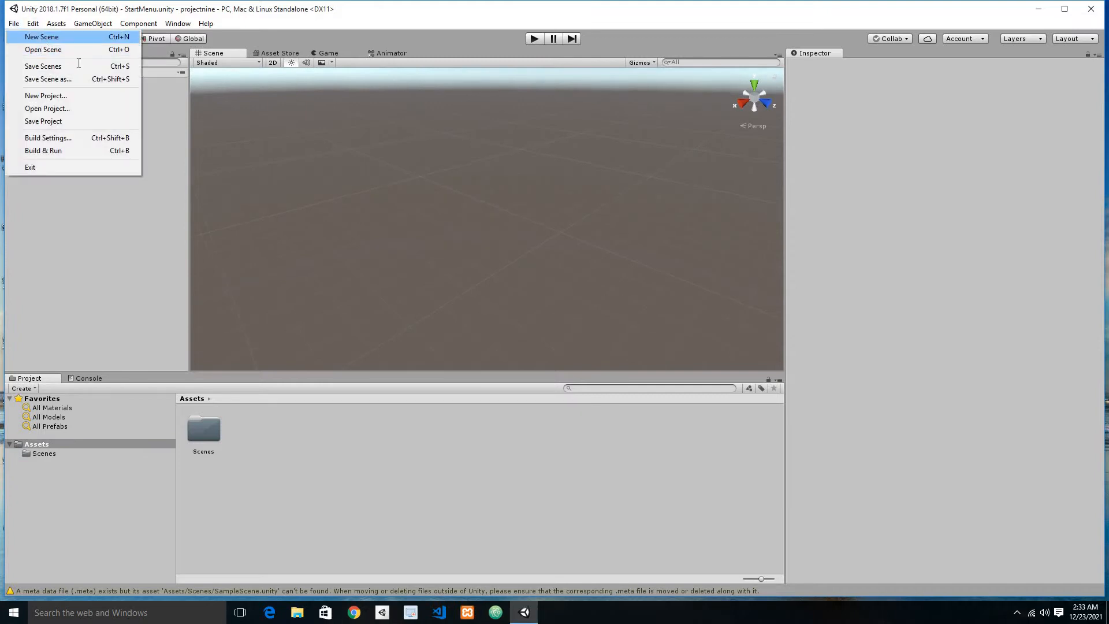
left_click(41, 38)
key("ctrl+s")
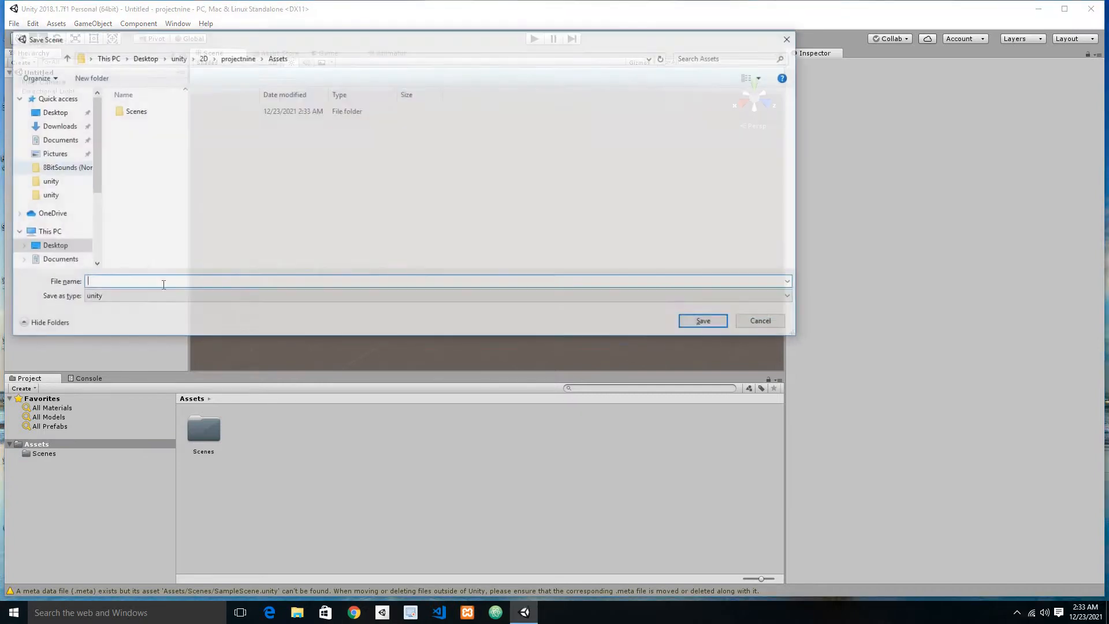
double_click(132, 112)
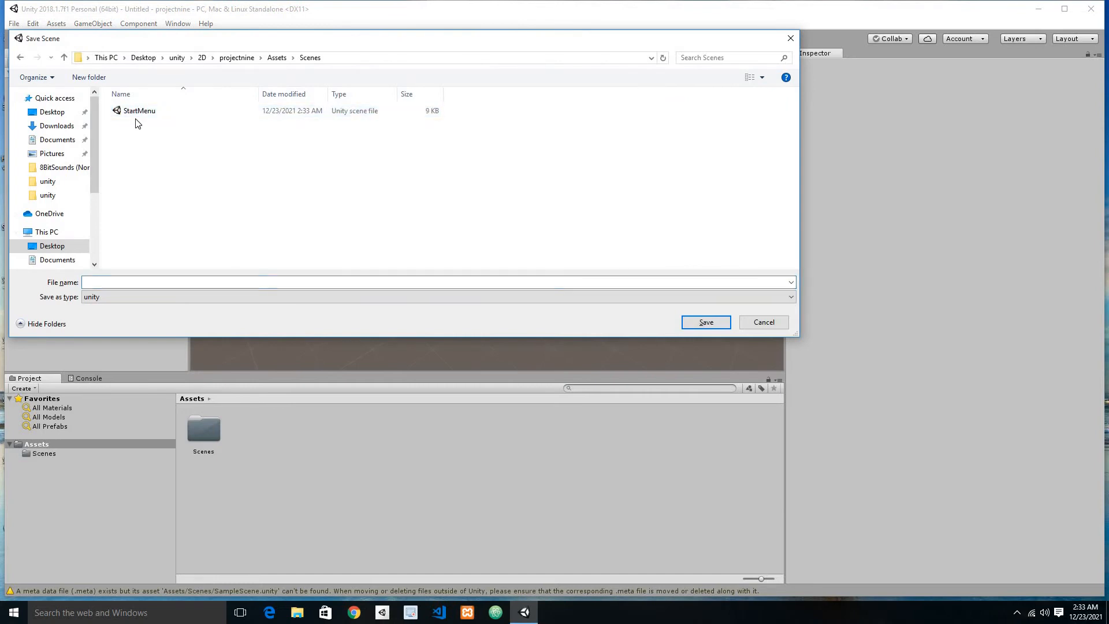
left_click(138, 112)
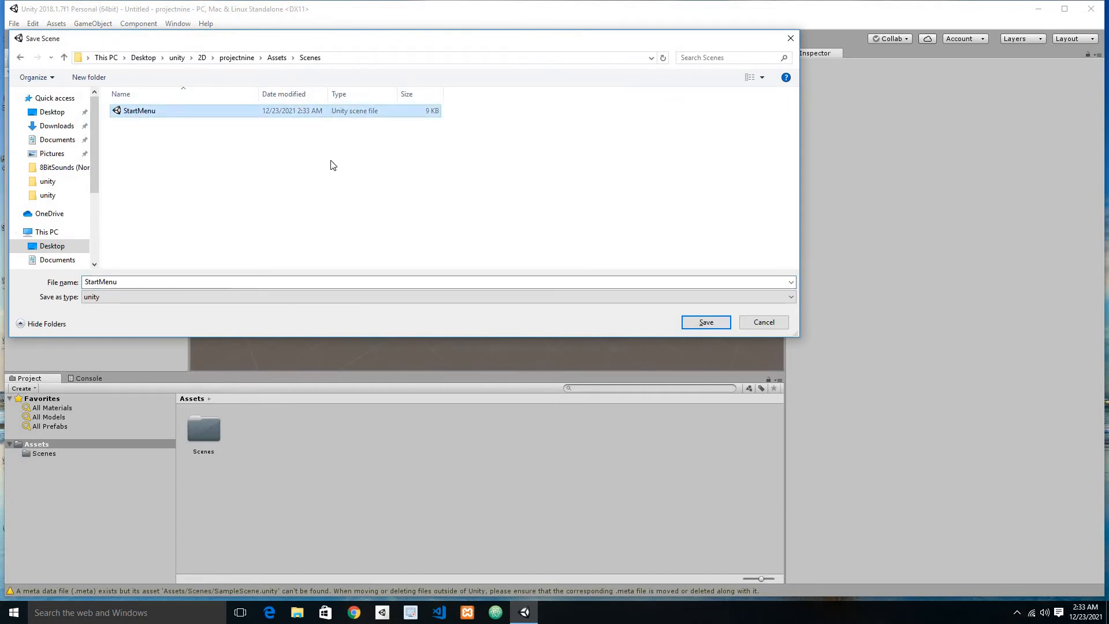
key("Delete")
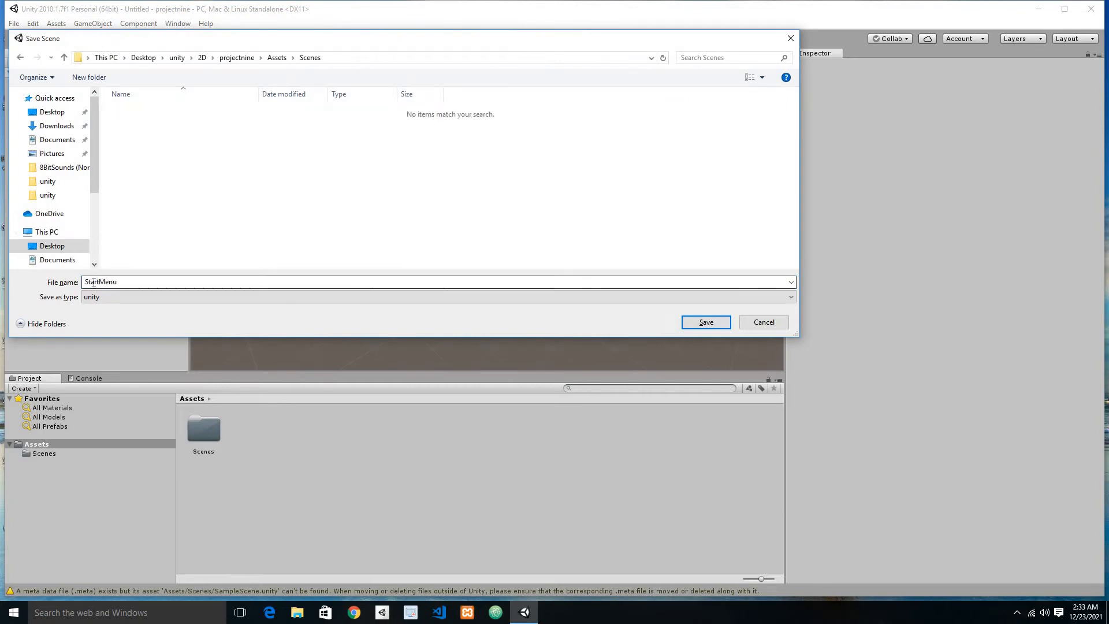
left_click(705, 322)
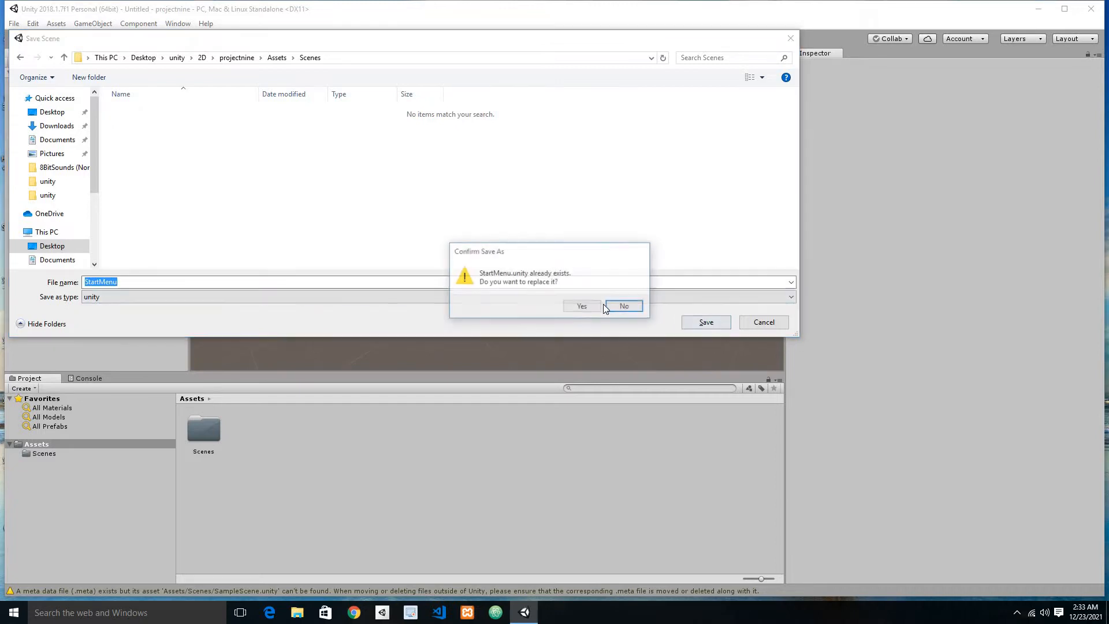
left_click(592, 307)
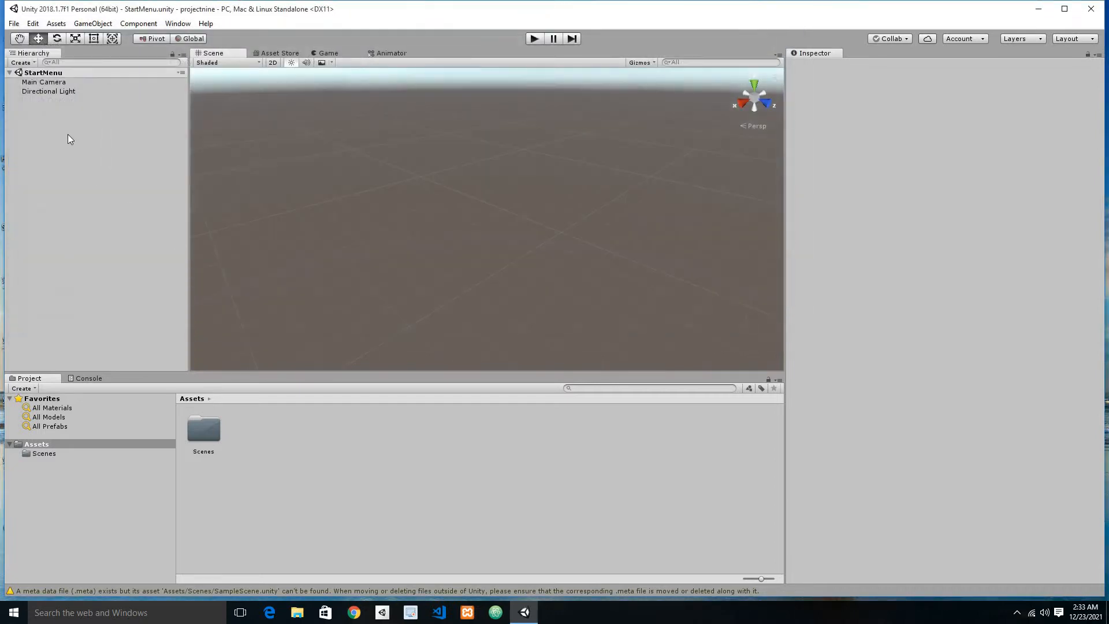
Step: Switch the Scene view to 2D and add a UI Canvas to the scene
left_click(273, 63)
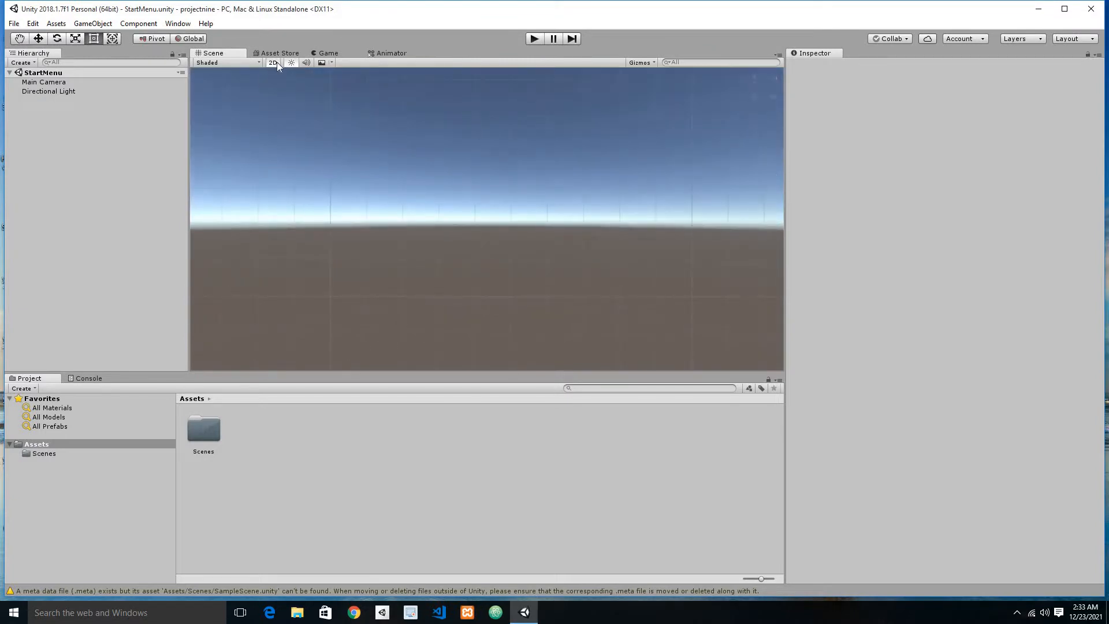
right_click(47, 129)
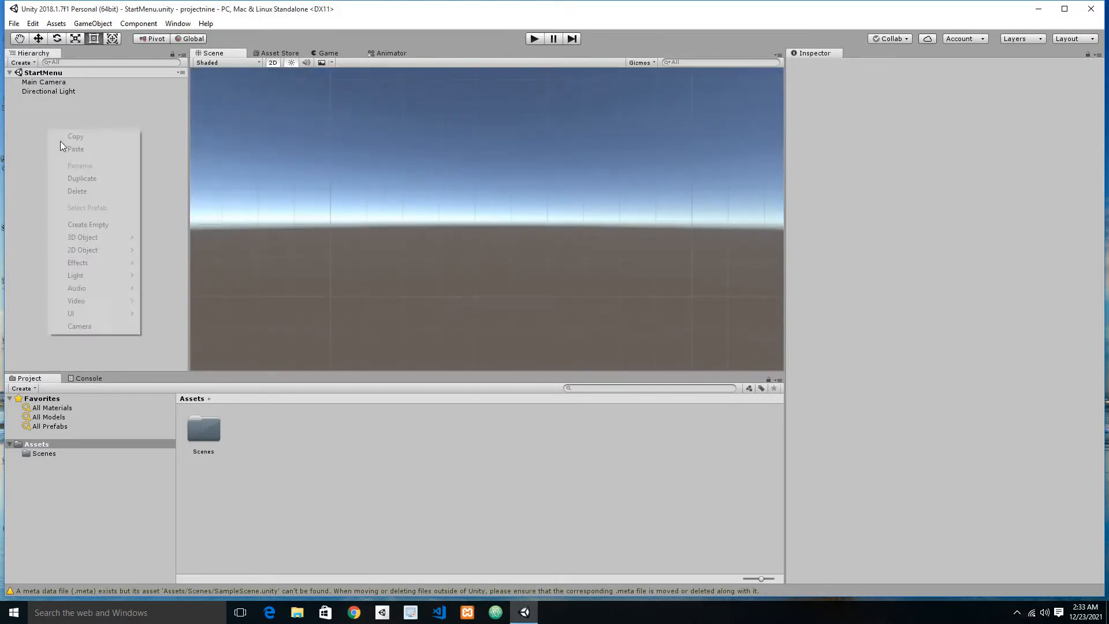
mouse_move(119, 313)
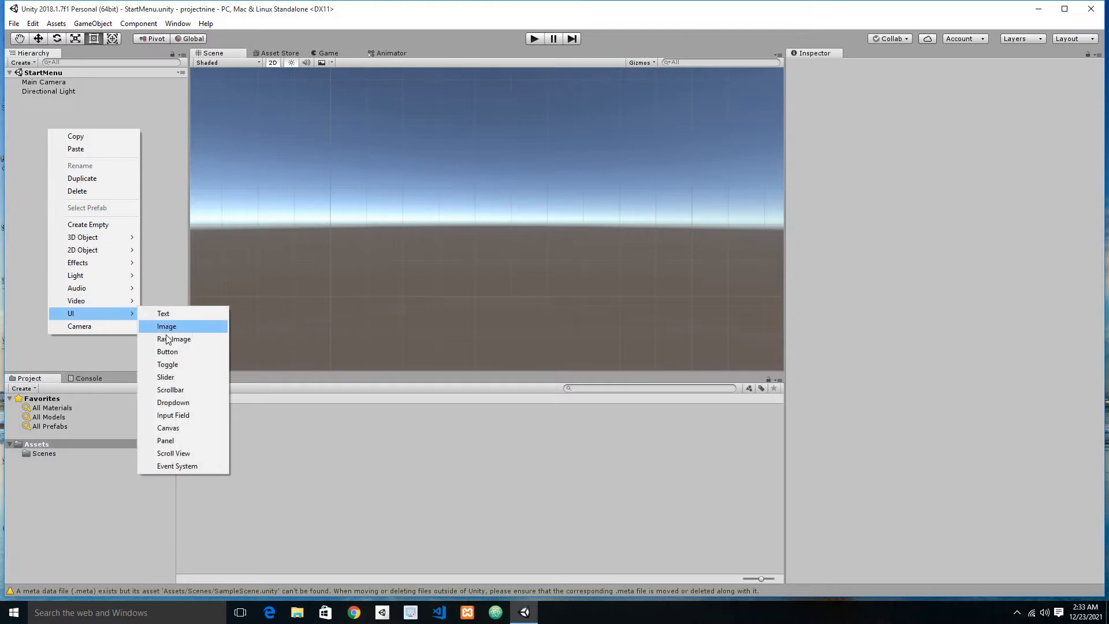
left_click(164, 428)
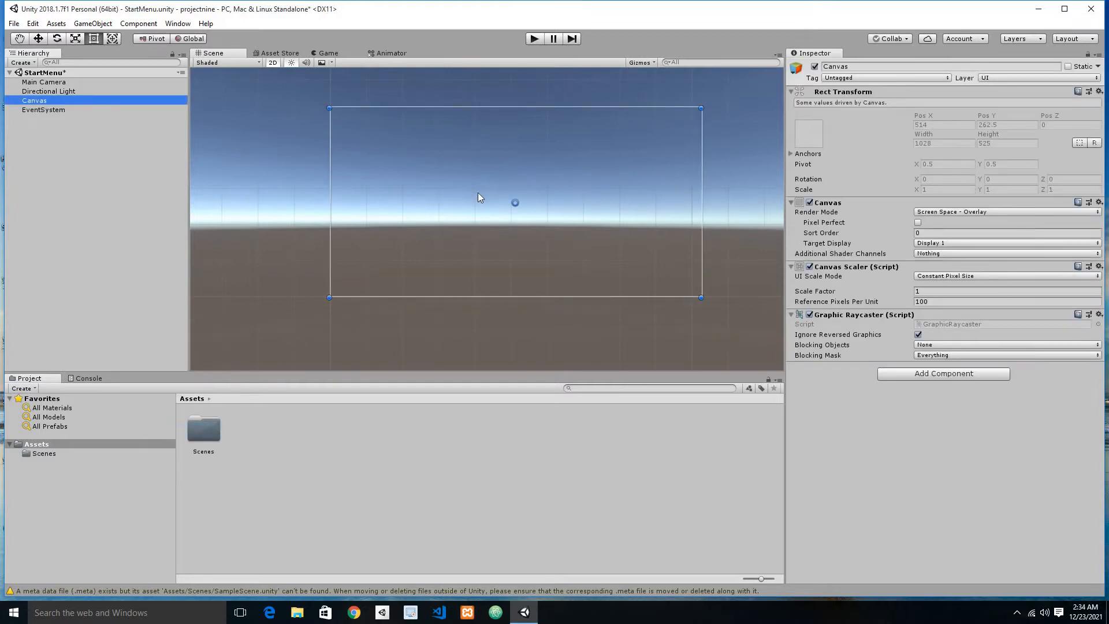
Step: Create an empty child object under the Canvas and name it StartMenu
scroll(477, 193, "down", 5)
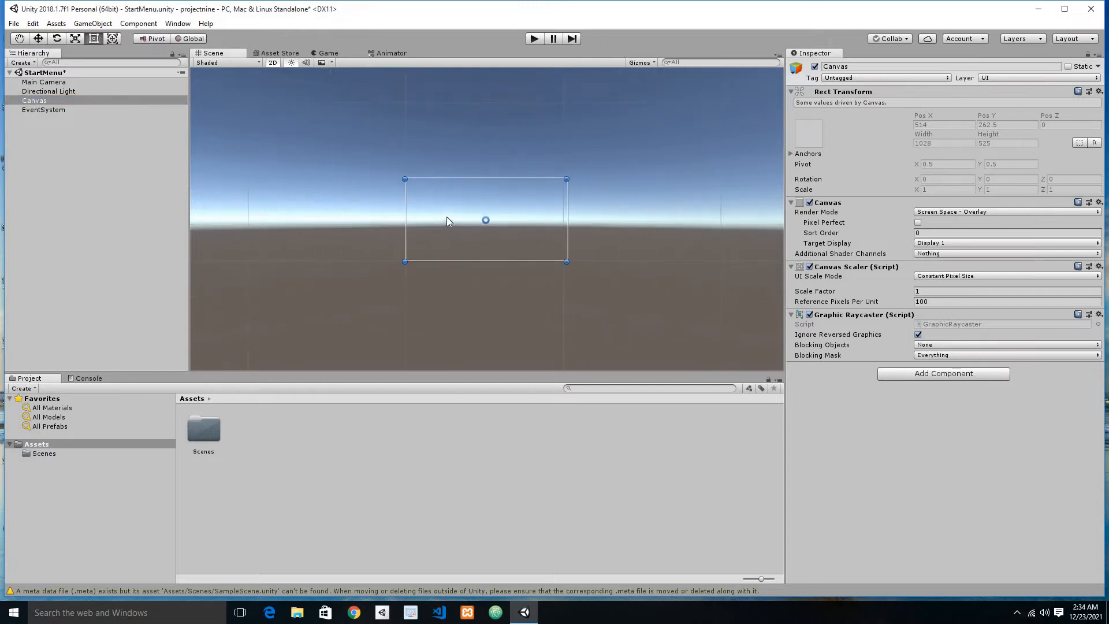
scroll(439, 214, "up", 9)
middle_click_drag(488, 214, 459, 210)
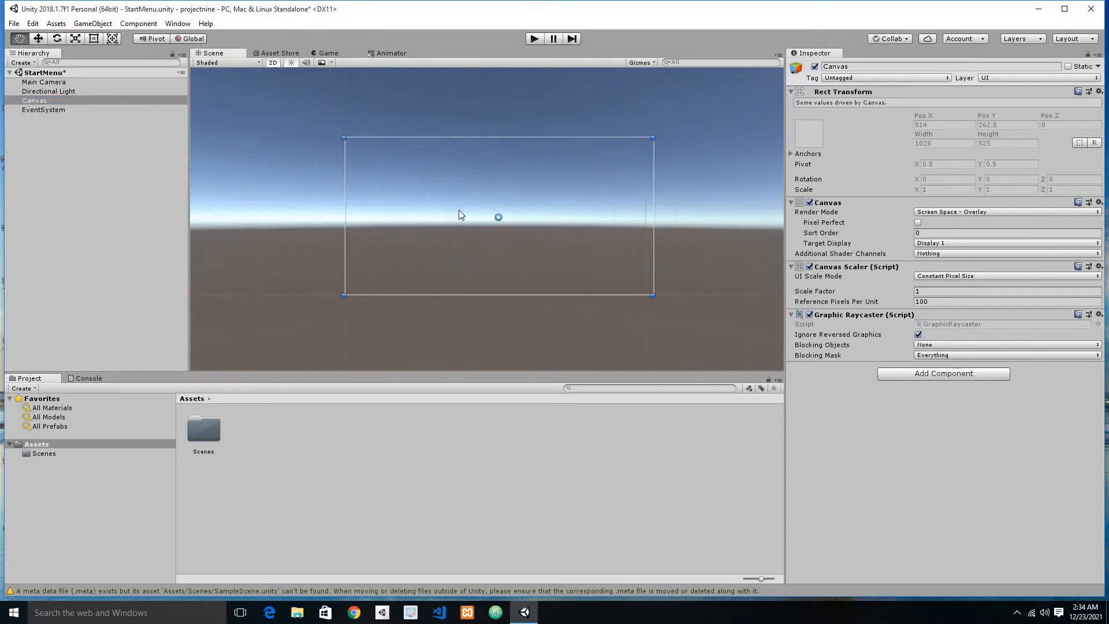
right_click(102, 102)
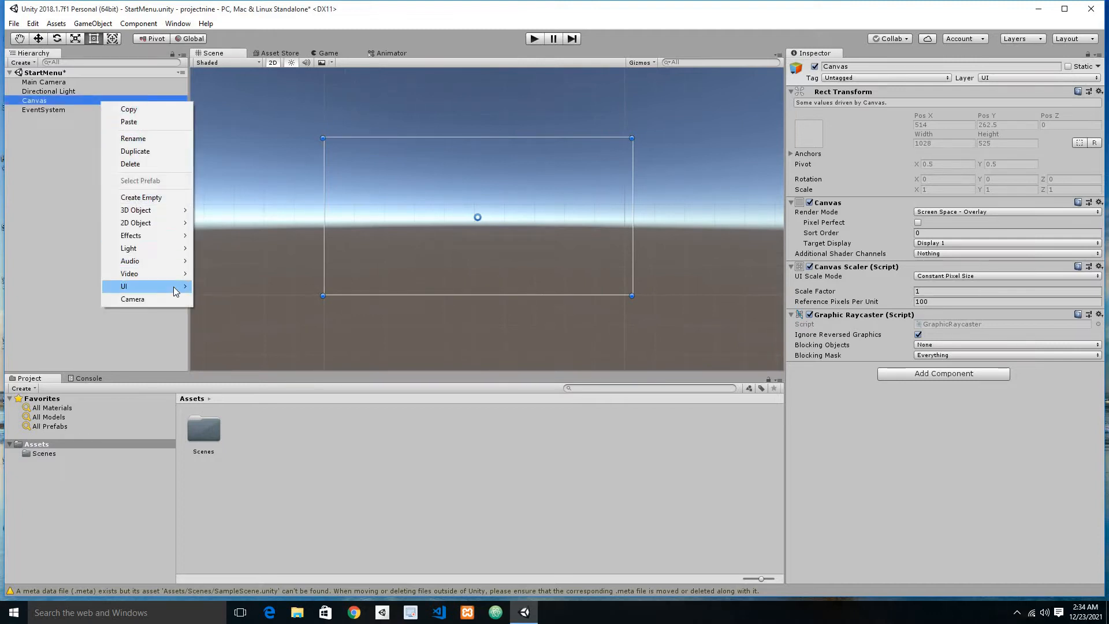
mouse_move(175, 290)
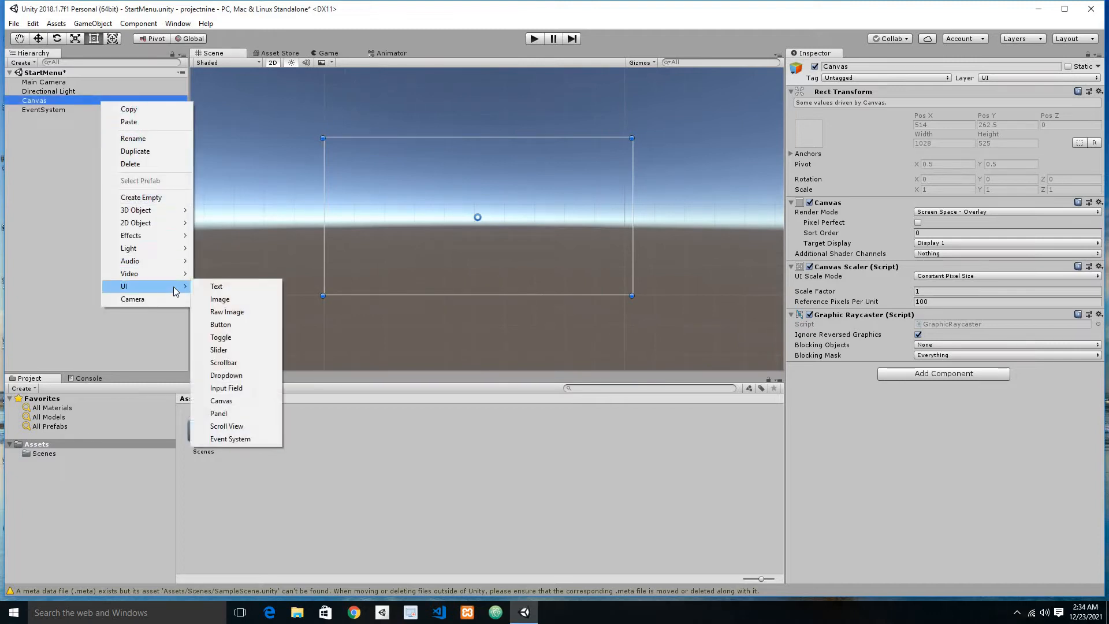
left_click(141, 197)
left_click(62, 111)
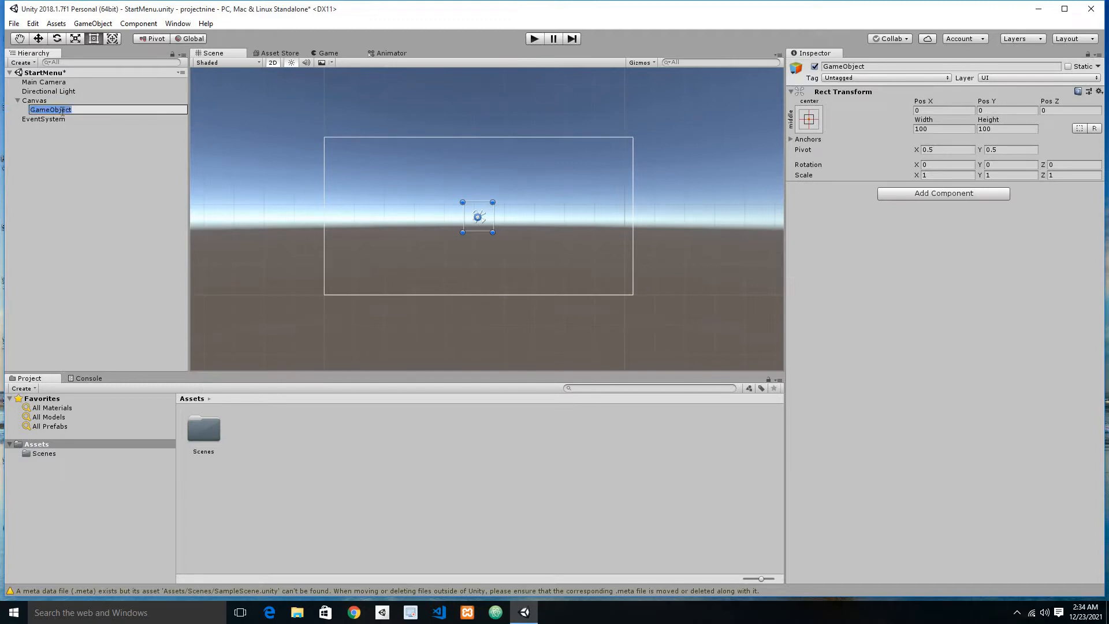
type("StartMenu")
key("Return")
right_click(61, 109)
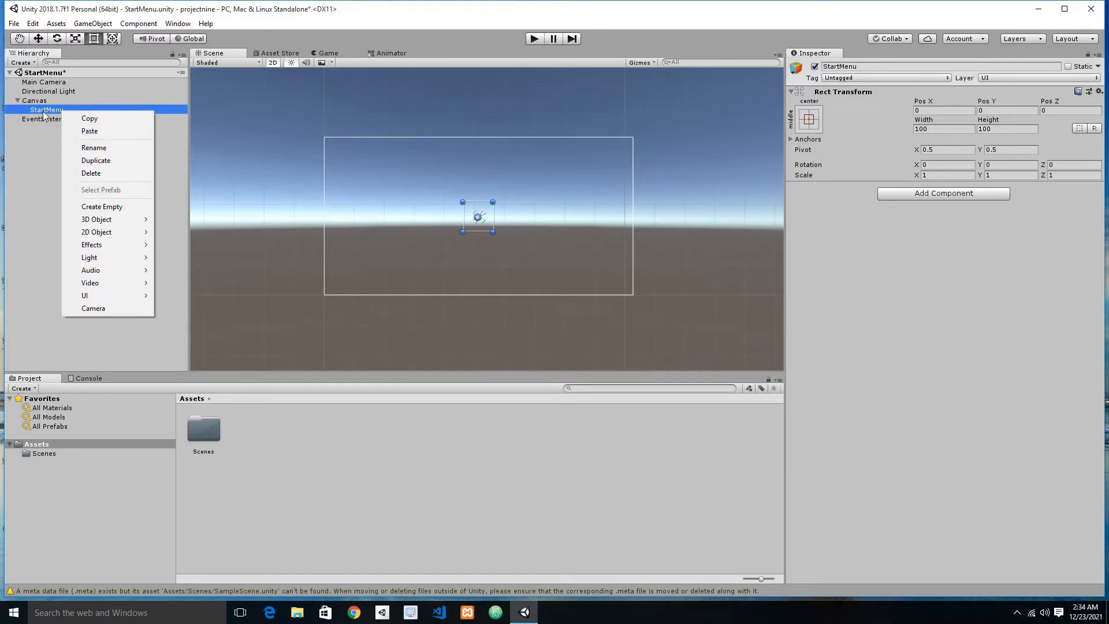
left_click(46, 111)
left_click(92, 138)
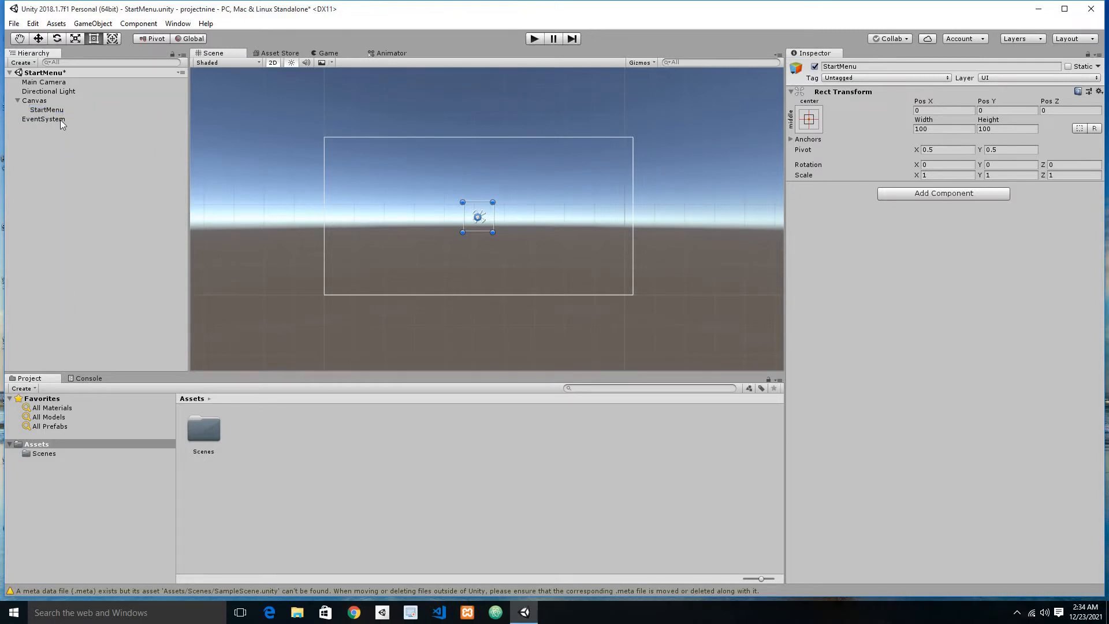
Step: Set the StartMenu object's anchors to stretch both ways, including its position, so it fills the Canvas, and save the scene
left_click(64, 109)
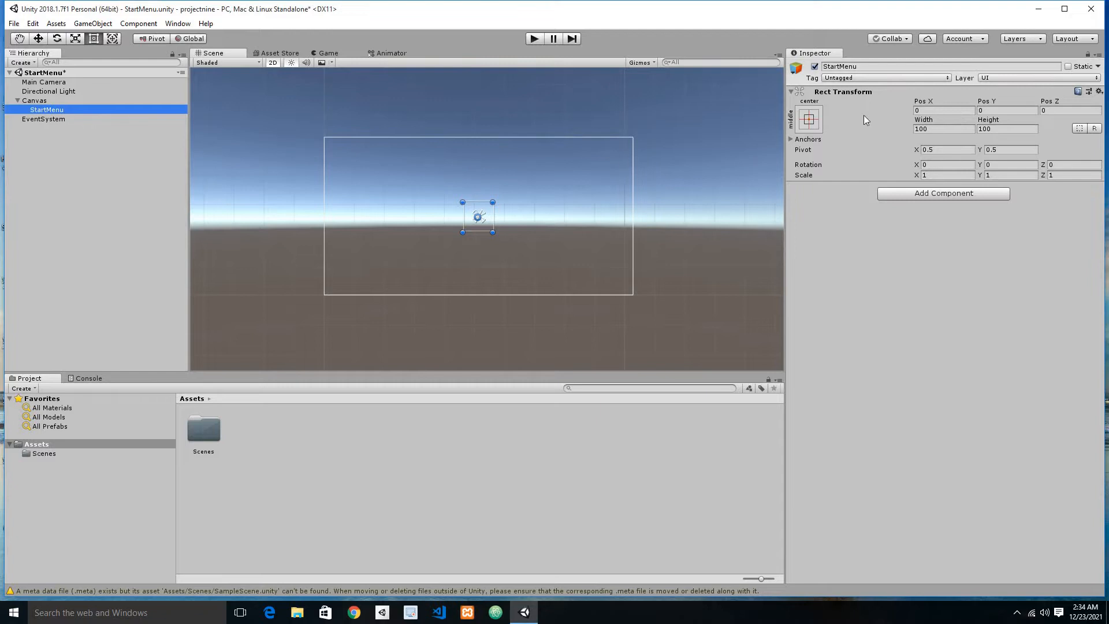
left_click(808, 121)
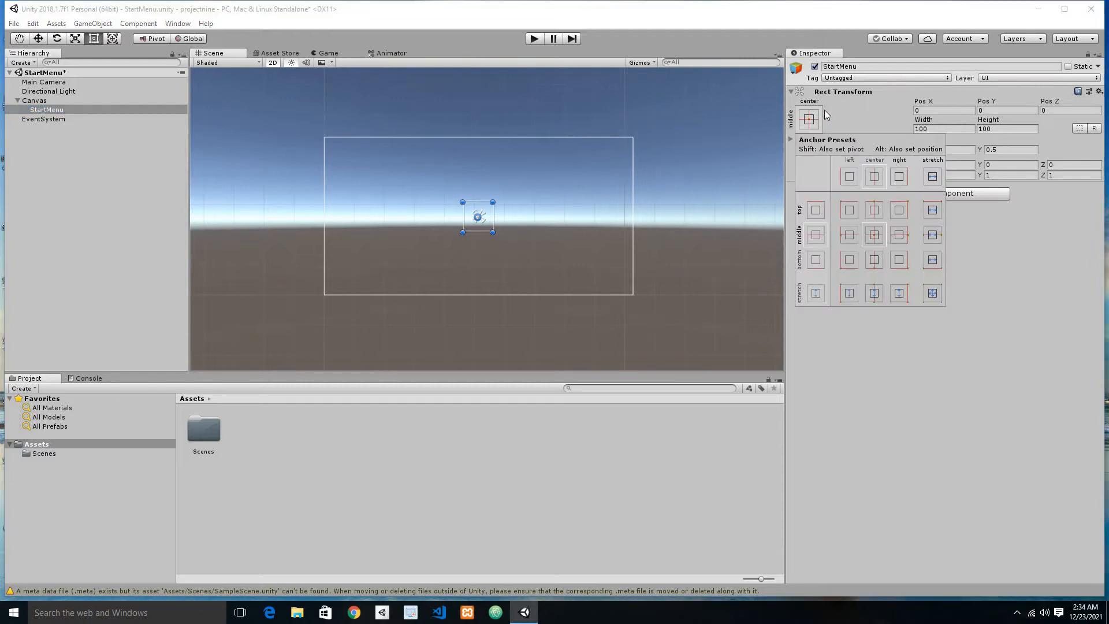
key("alt")
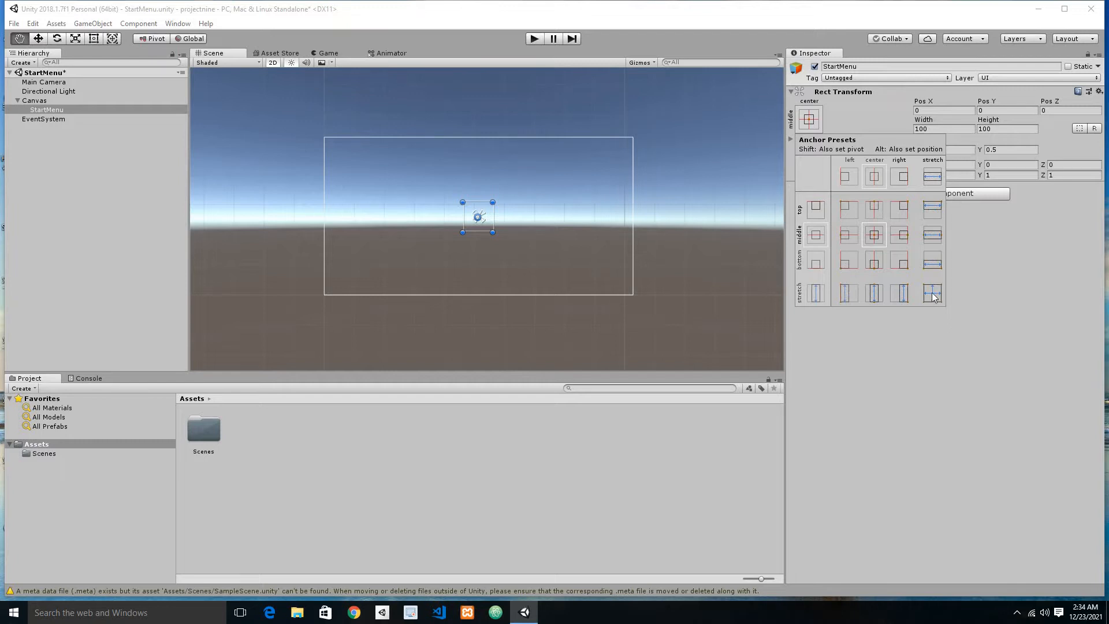
left_click(933, 294, "alt")
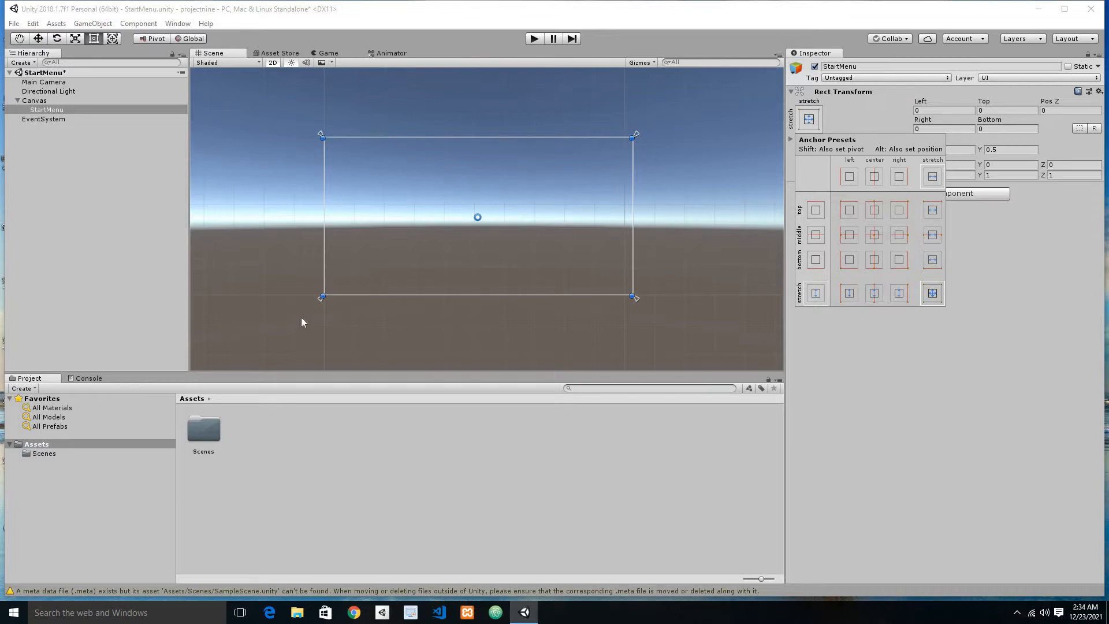
key("ctrl+s")
Step: Add a UI Image as a child of the StartMenu object and name it Background
right_click(36, 107)
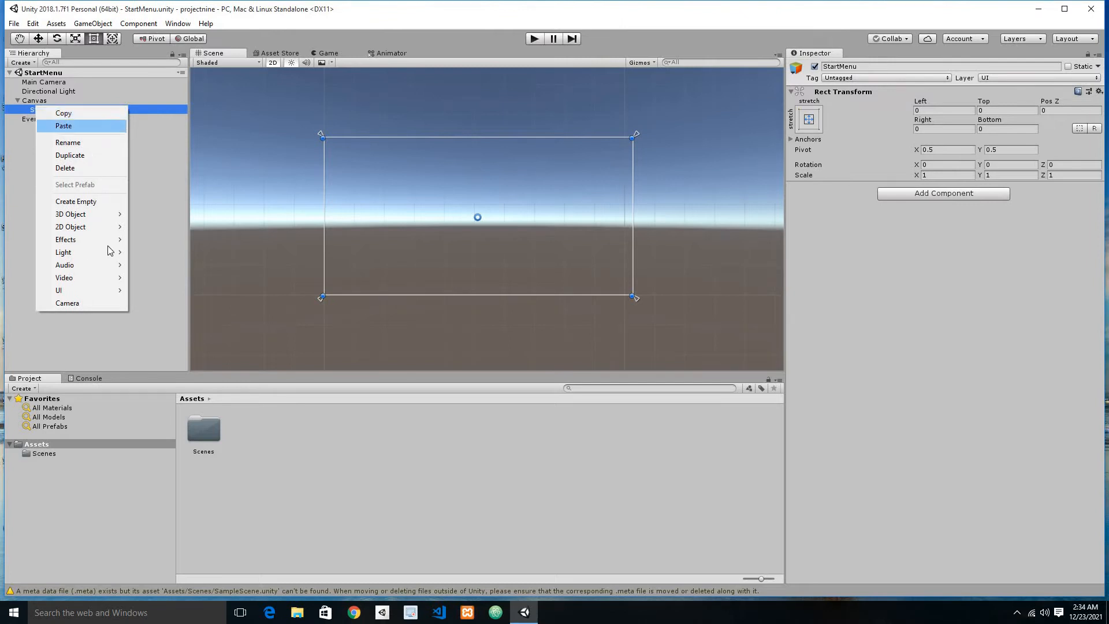
mouse_move(116, 290)
left_click(154, 303)
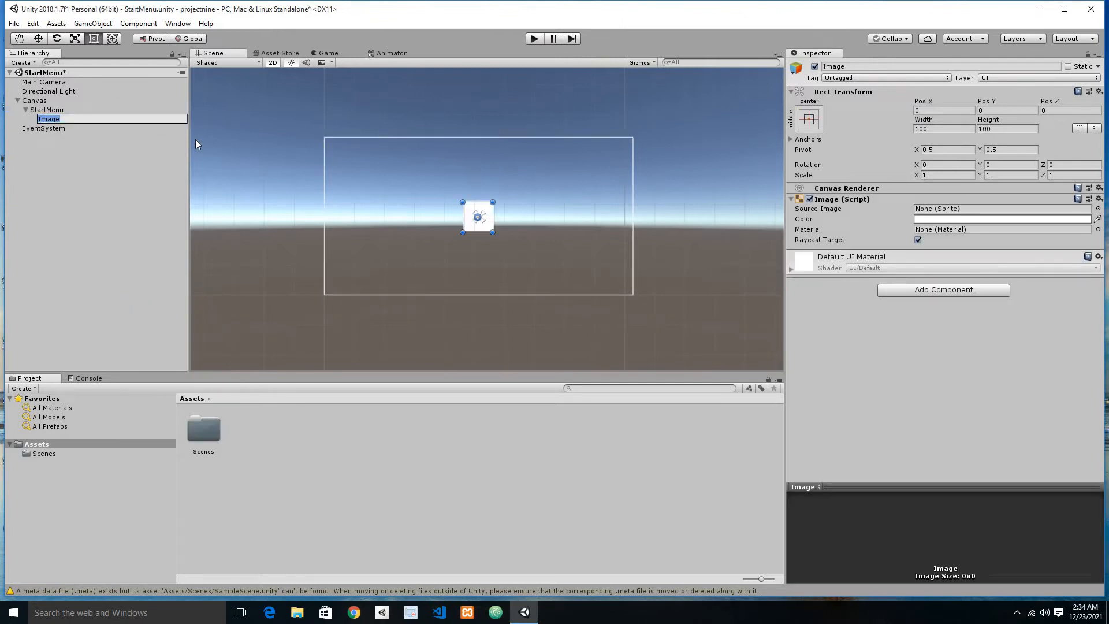
type("Backgroung")
key("BackSpace")
type("d")
key("Return")
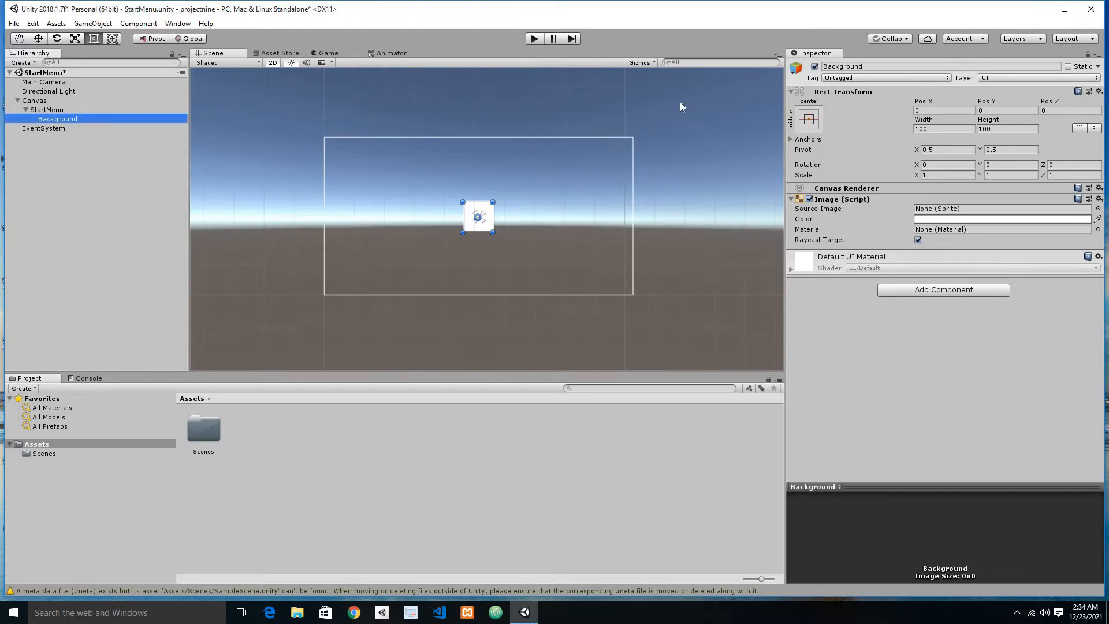
Step: Stretch the Background image's anchors and position both ways to fill its parent, and save the scene
left_click(809, 119)
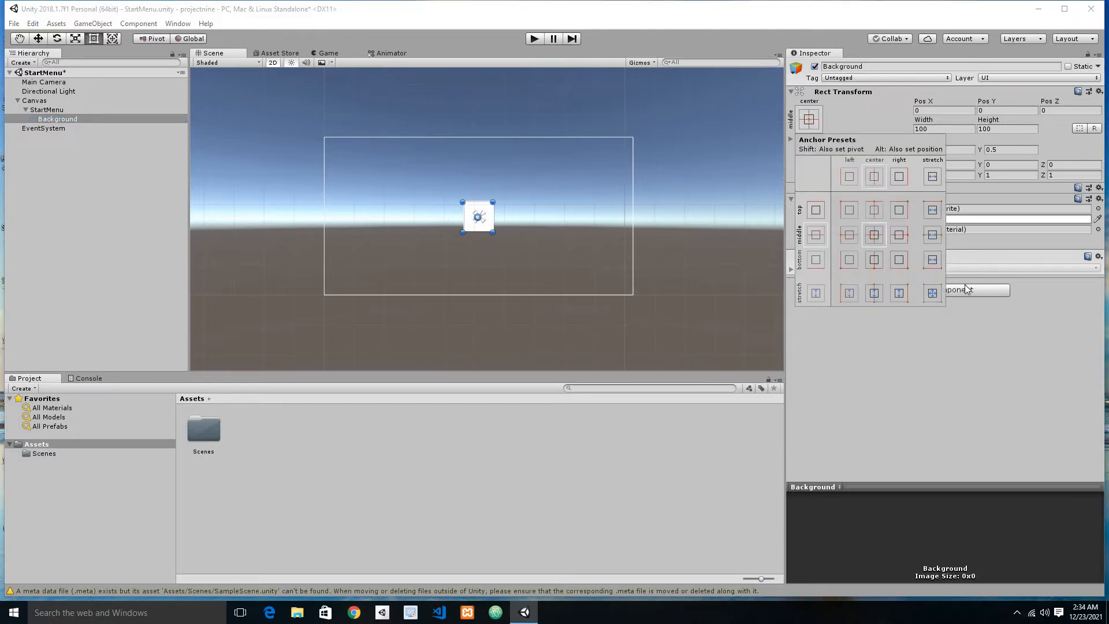
left_click(940, 292, "alt")
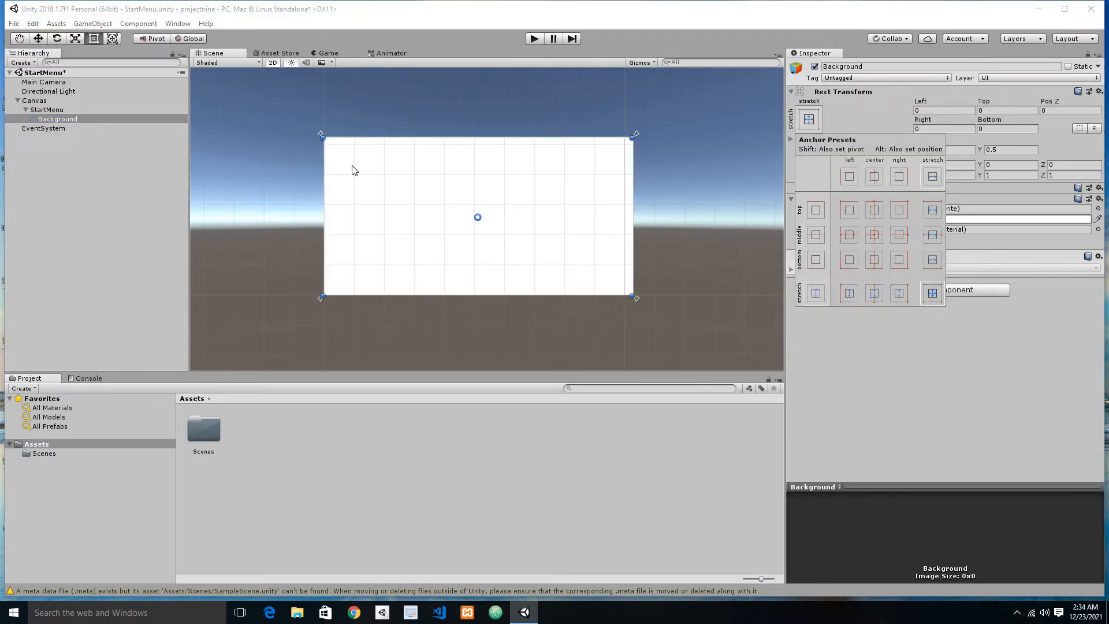
key("ctrl+s")
Step: Set the Background image's color to dark teal 014A52 with an alpha of 223, and save the scene
left_click(66, 119)
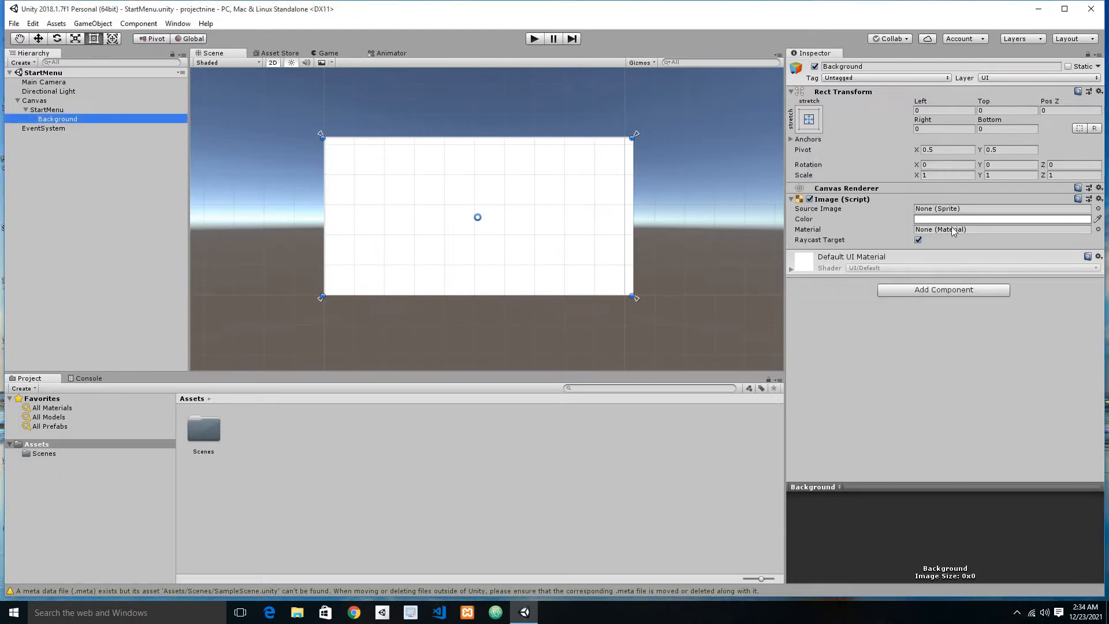
left_click(964, 219)
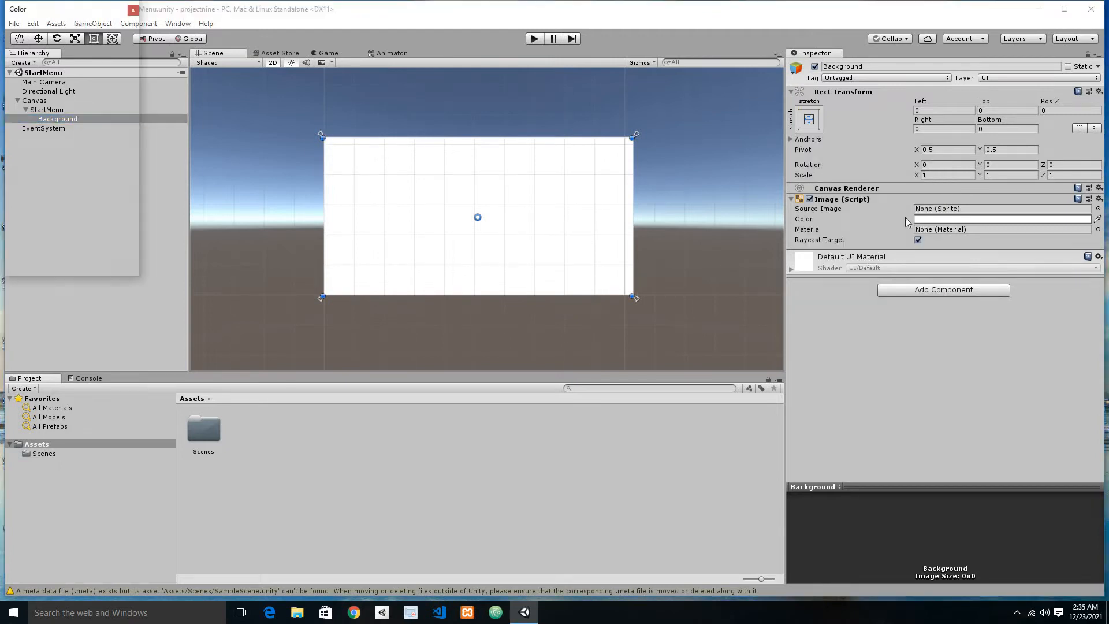
left_click(17, 103)
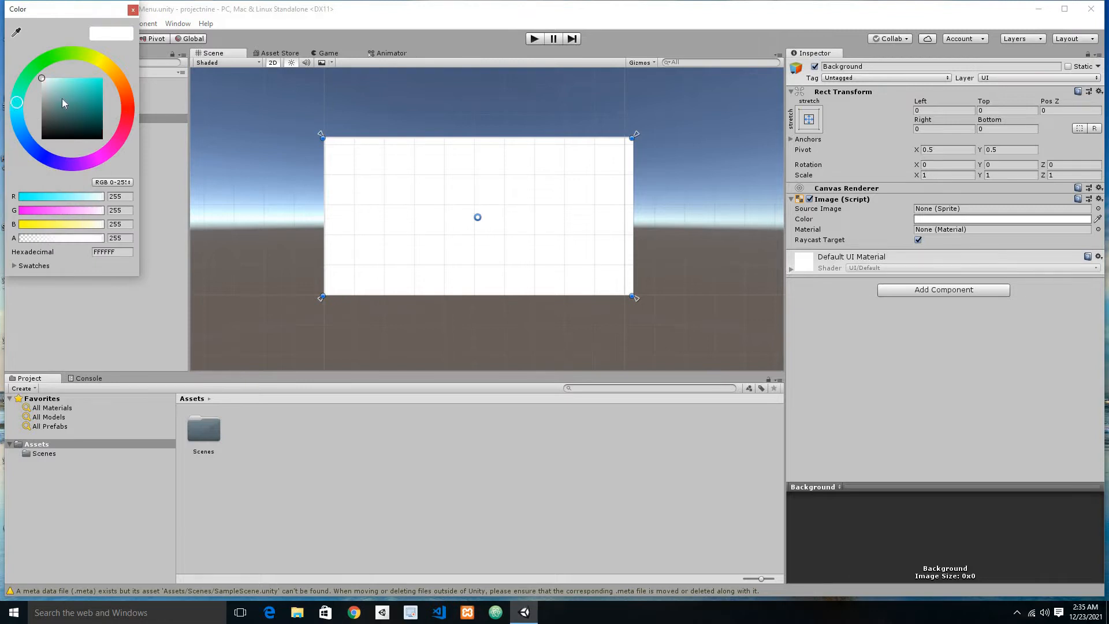
left_click_drag(85, 109, 103, 120)
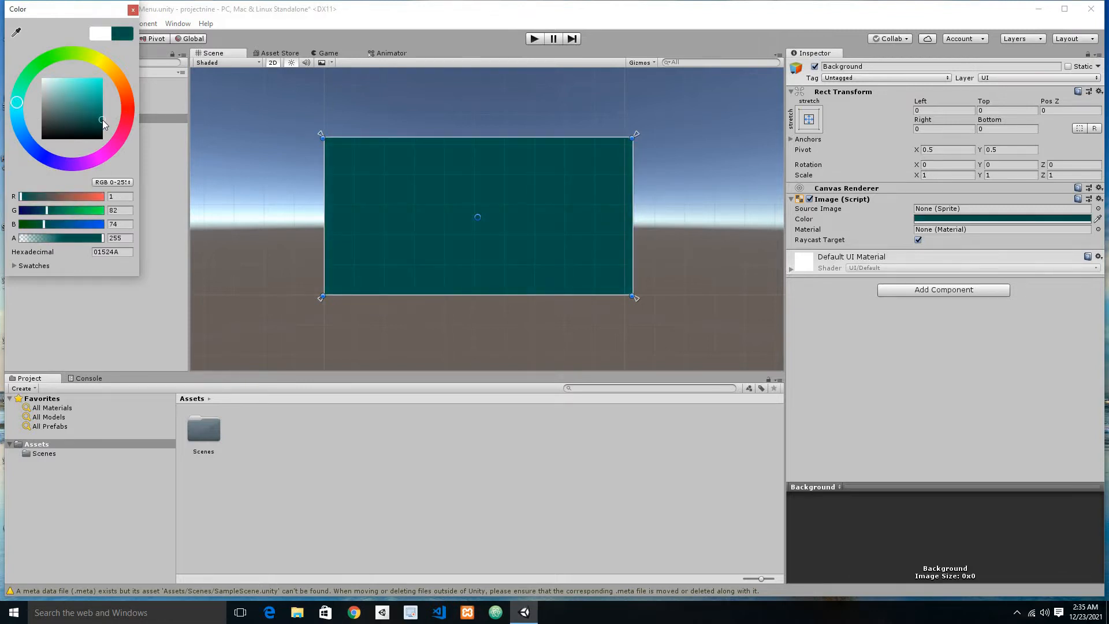
left_click(21, 117)
left_click(103, 240)
left_click_drag(103, 239, 91, 241)
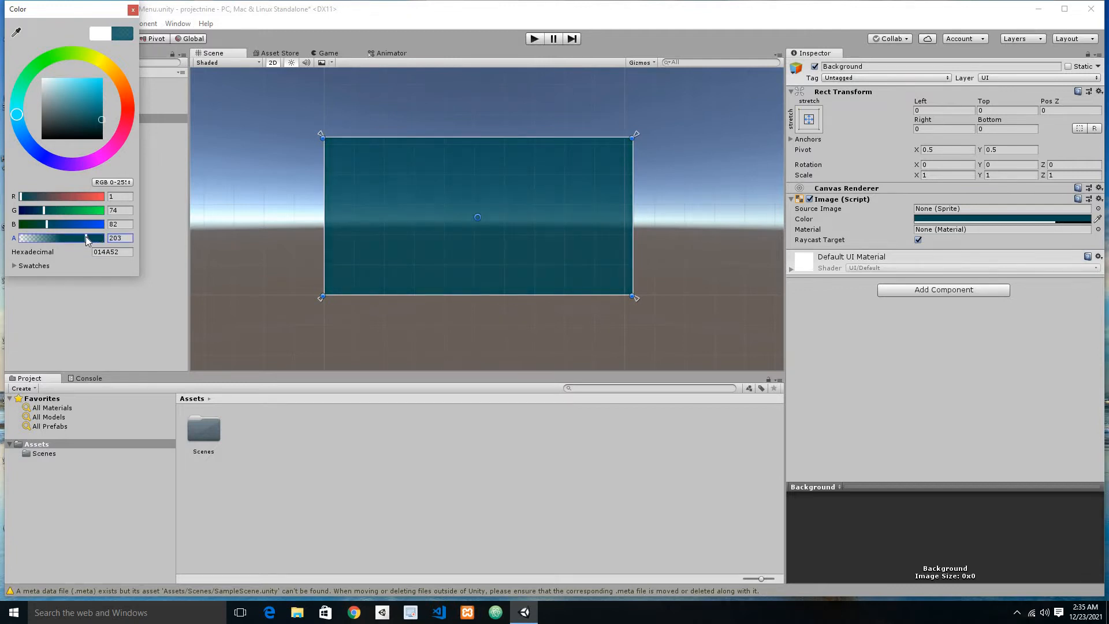
left_click_drag(91, 240, 93, 240)
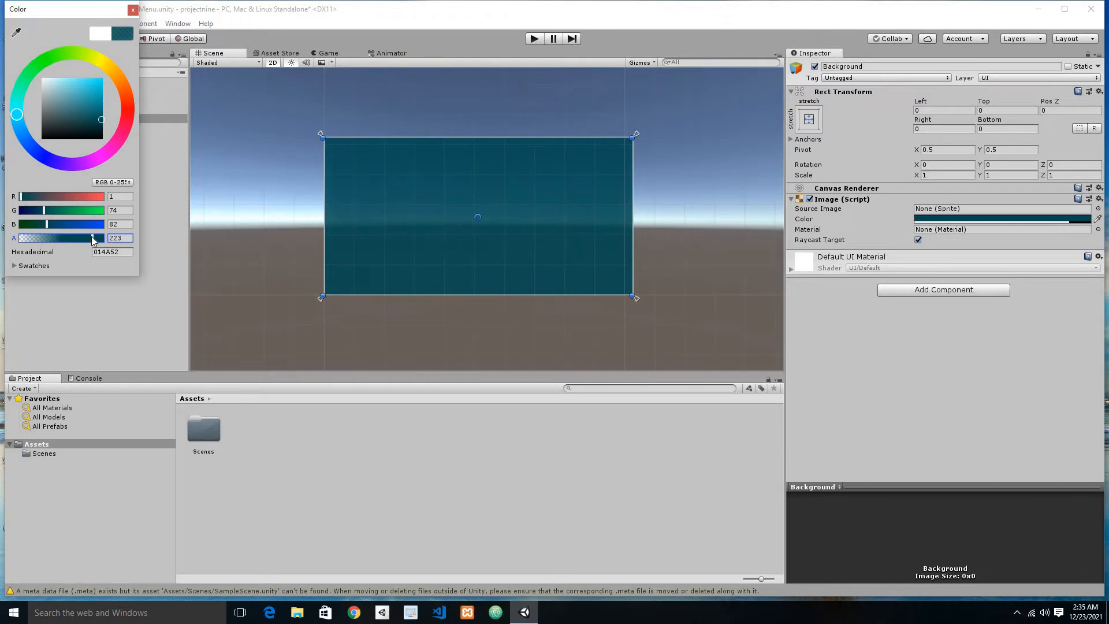
left_click(74, 305)
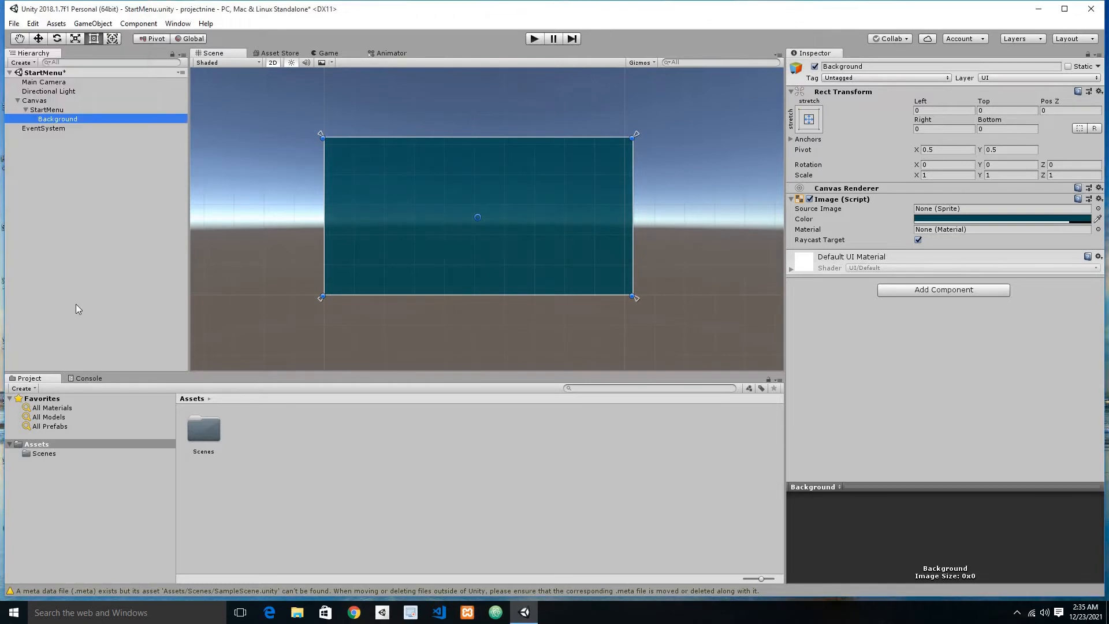
Step: Add a UI Text as a child of the StartMenu object and set its text to START MENU
left_click(54, 111)
right_click(54, 111)
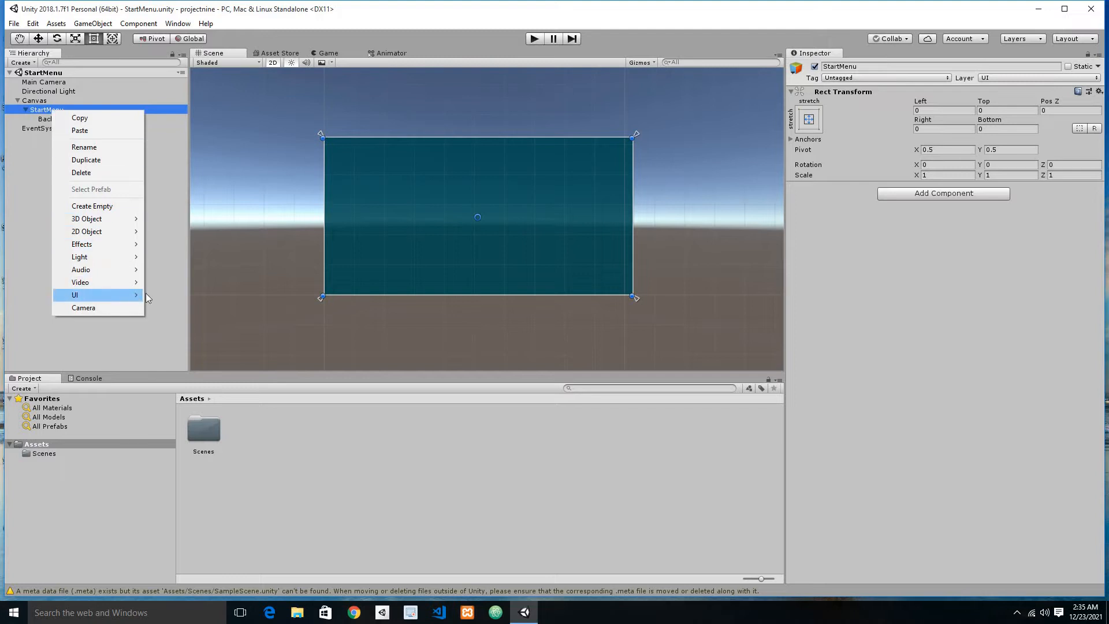
left_click(173, 294)
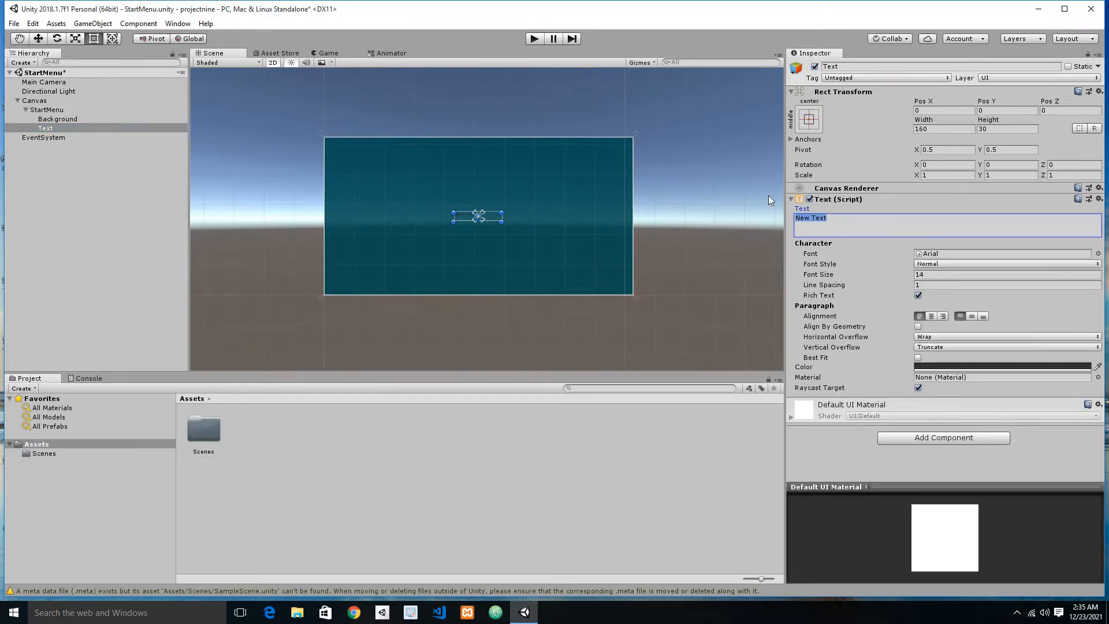
type("SATRT M")
key("BackSpace")
key("BackSpace")
key("BackSpace")
key("BackSpace")
key("BackSpace")
key("BackSpace")
type("TART ME")
type("UNU")
key("BackSpace")
key("BackSpace")
key("BackSpace")
type("NU")
Step: Make the START MENU text bold at font size 30 and center its alignment horizontally and vertically
left_click(933, 264)
left_click(937, 289)
left_click(925, 274)
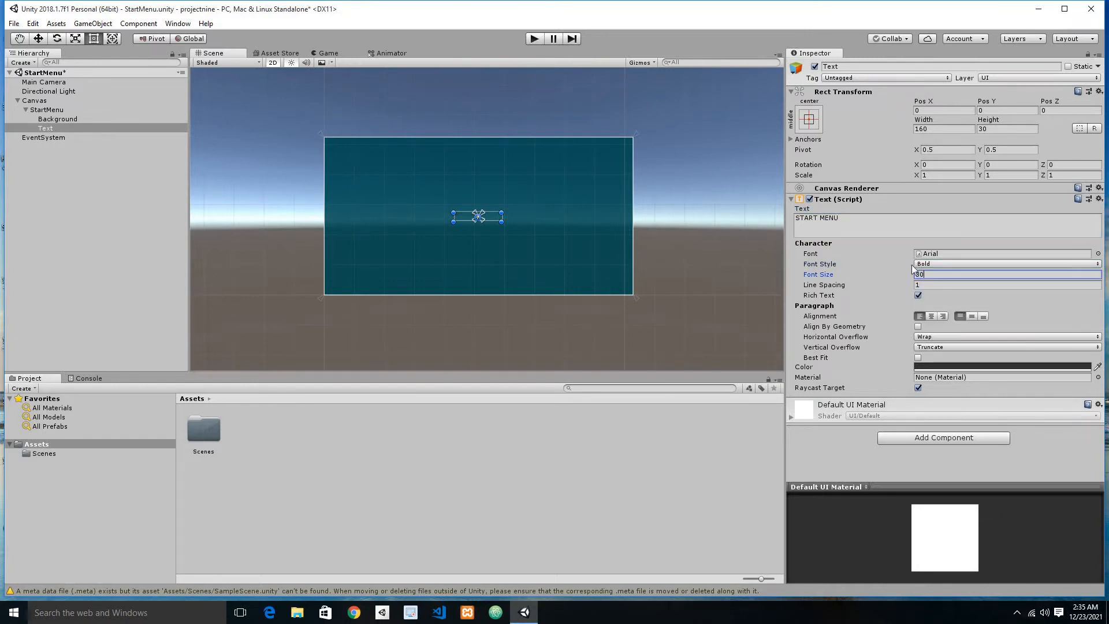
left_click(972, 316)
Step: Color the START MENU text white FFFFFF, size its box to about 239 by 70 centered at Pos Y 194, and save the scene
left_click(945, 367)
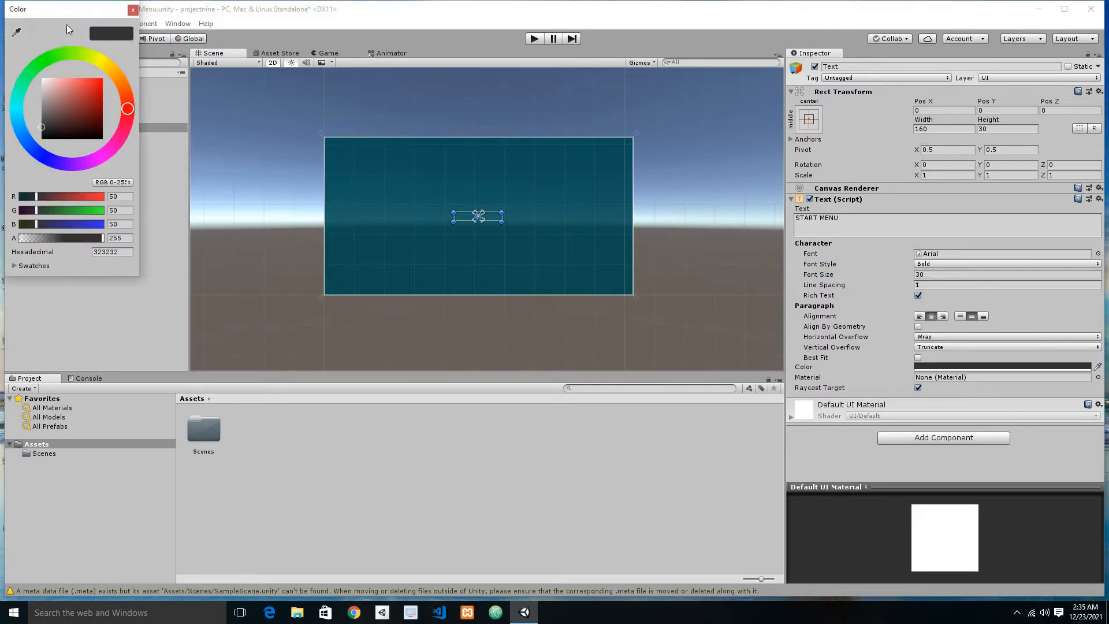
left_click_drag(64, 96, 32, 62)
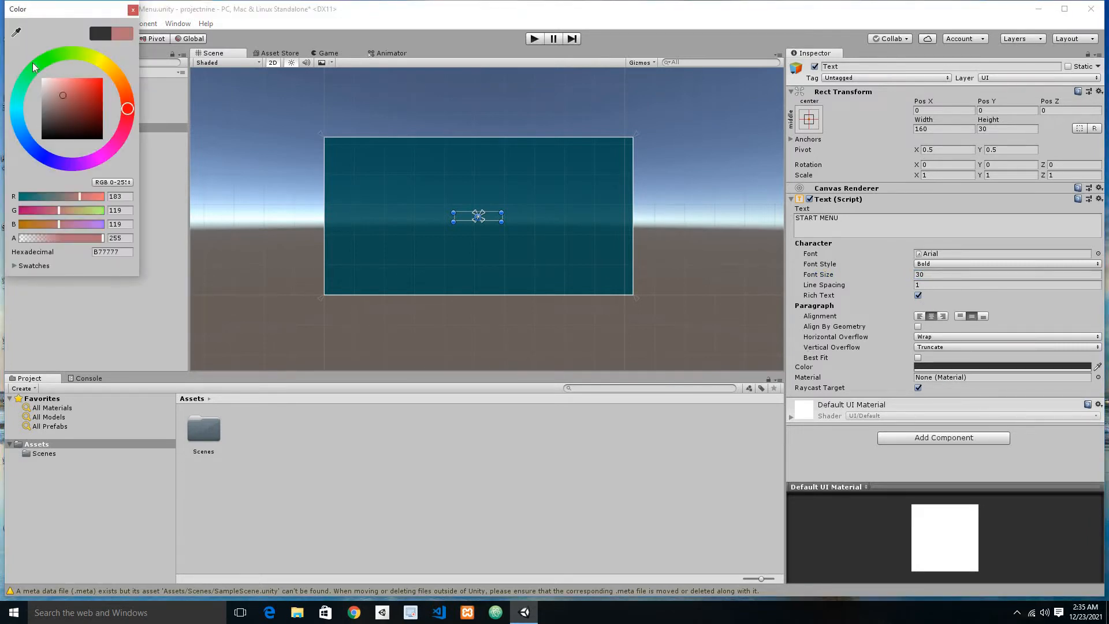
left_click(293, 249)
left_click_drag(501, 221, 478, 161)
key("ctrl+s")
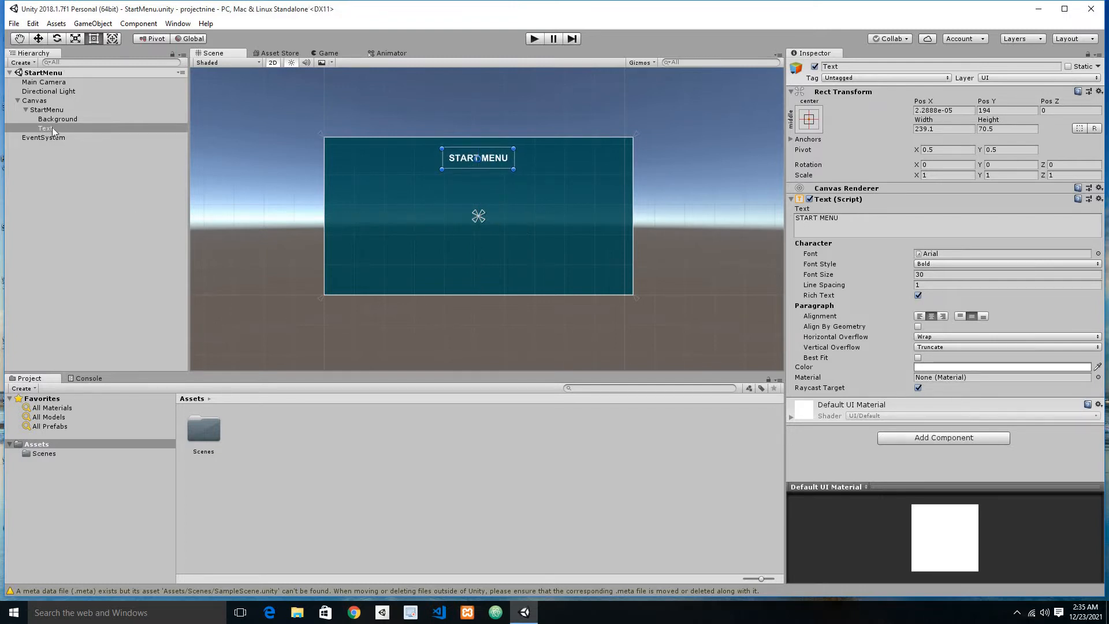
Step: Rename the Text object under StartMenu as Heading and save the scene
left_click(52, 127)
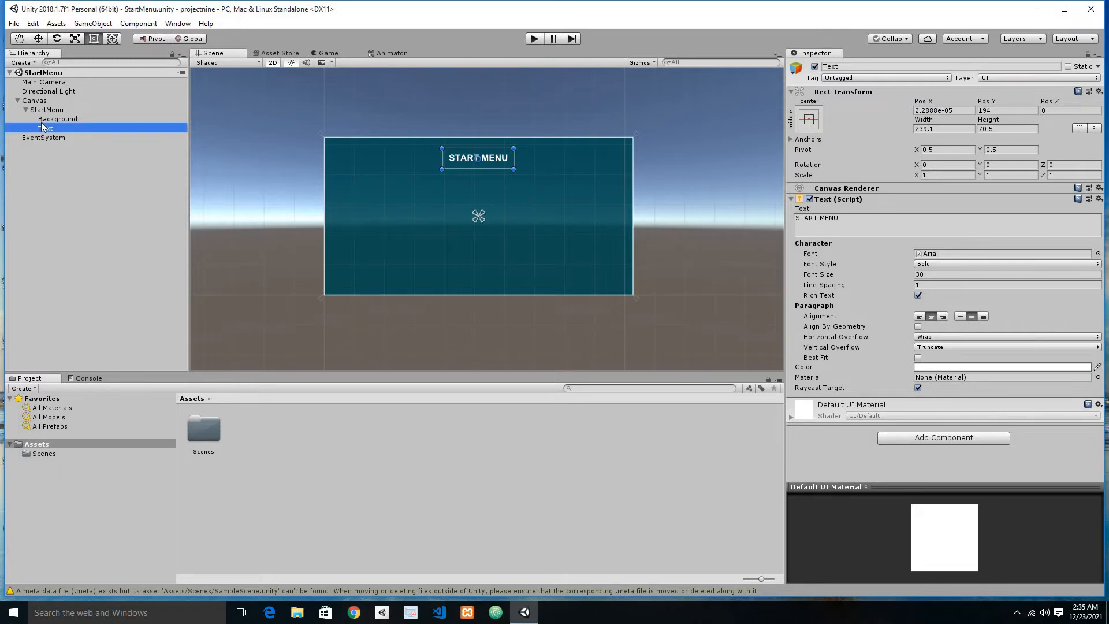
left_click(43, 119)
left_click(44, 127)
left_click(46, 128)
type("h")
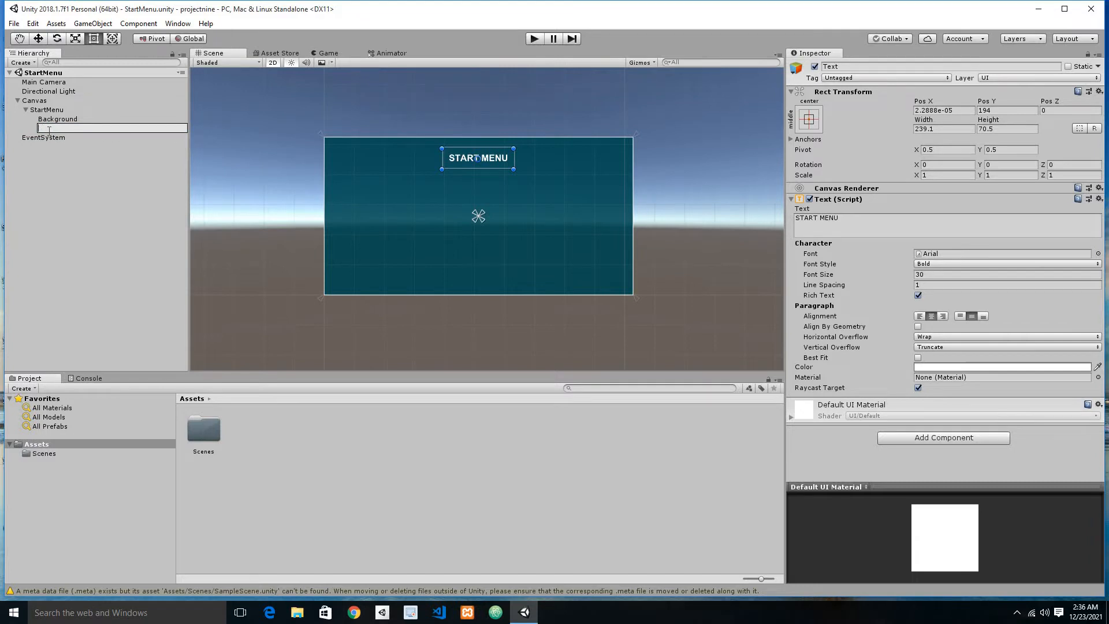
type("eading")
key("Return")
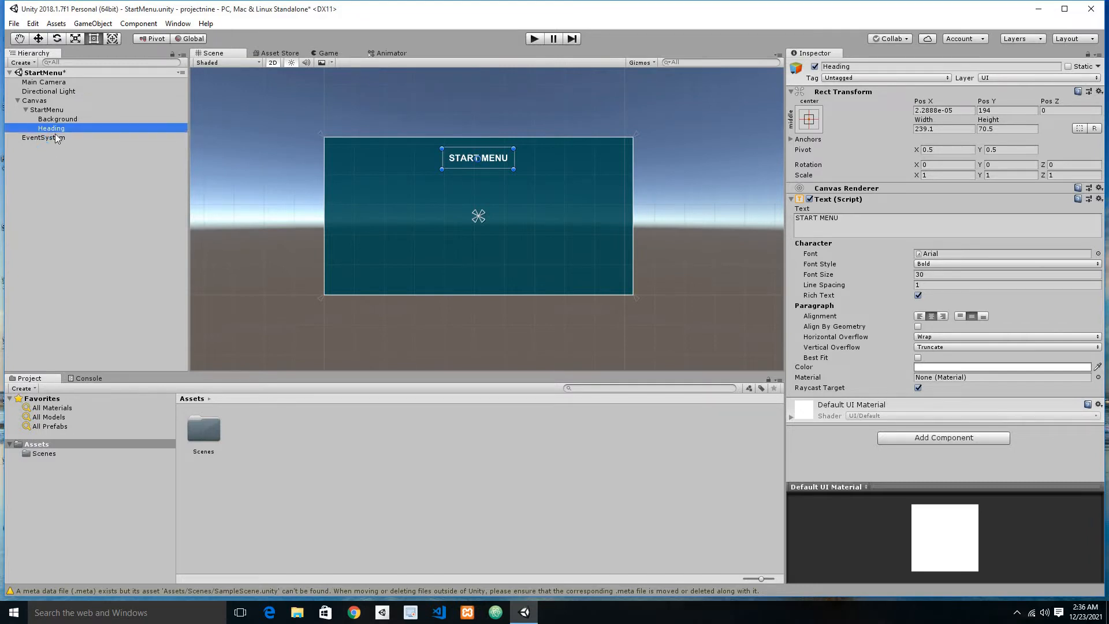
key("ctrl+s")
Step: Add a UI Button as a child of the StartMenu object, name it StartButton, and save the scene
left_click(55, 110)
right_click(54, 112)
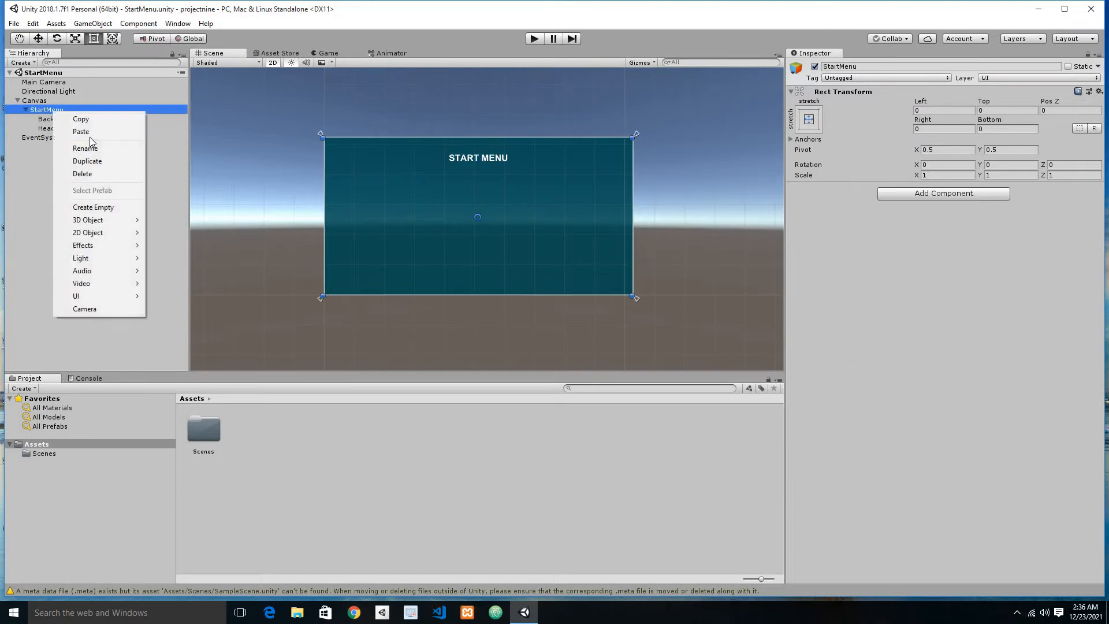
mouse_move(116, 297)
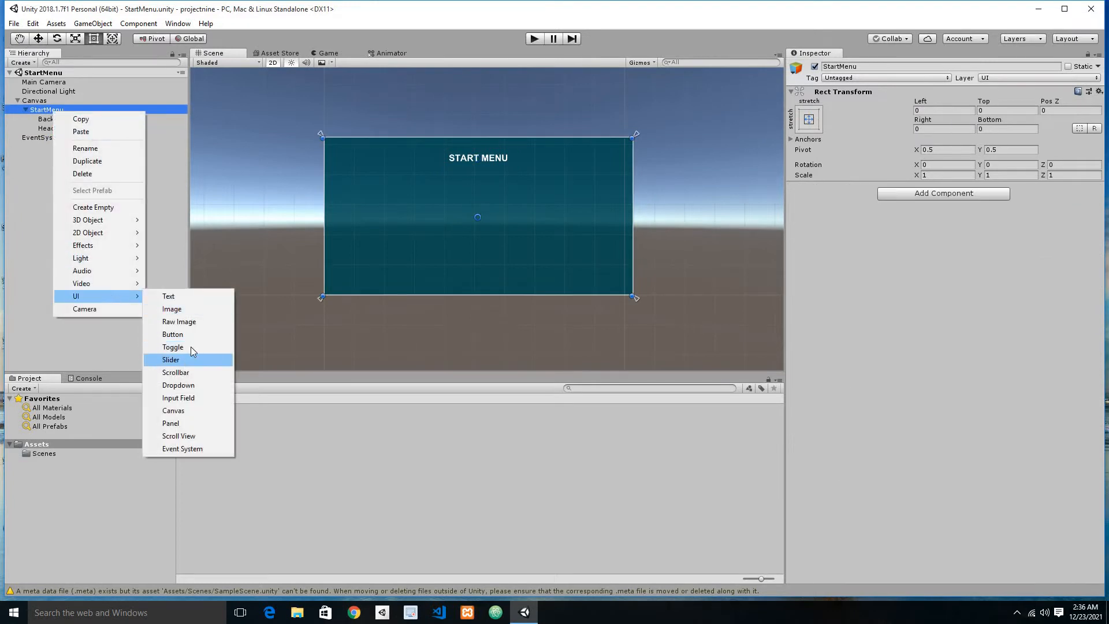
left_click(189, 335)
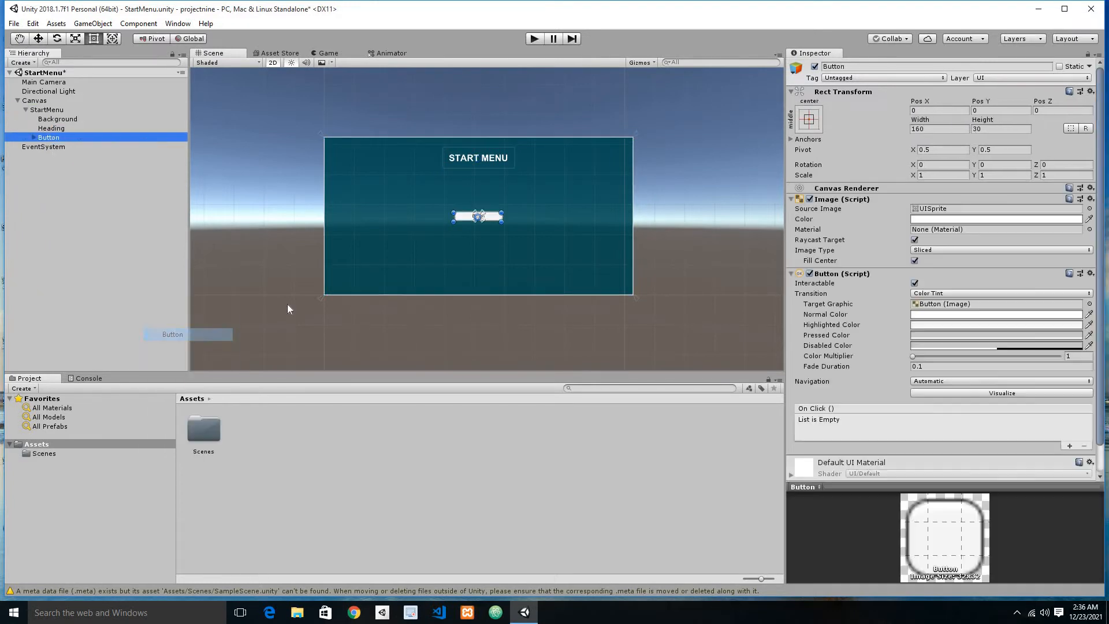
left_click(47, 140)
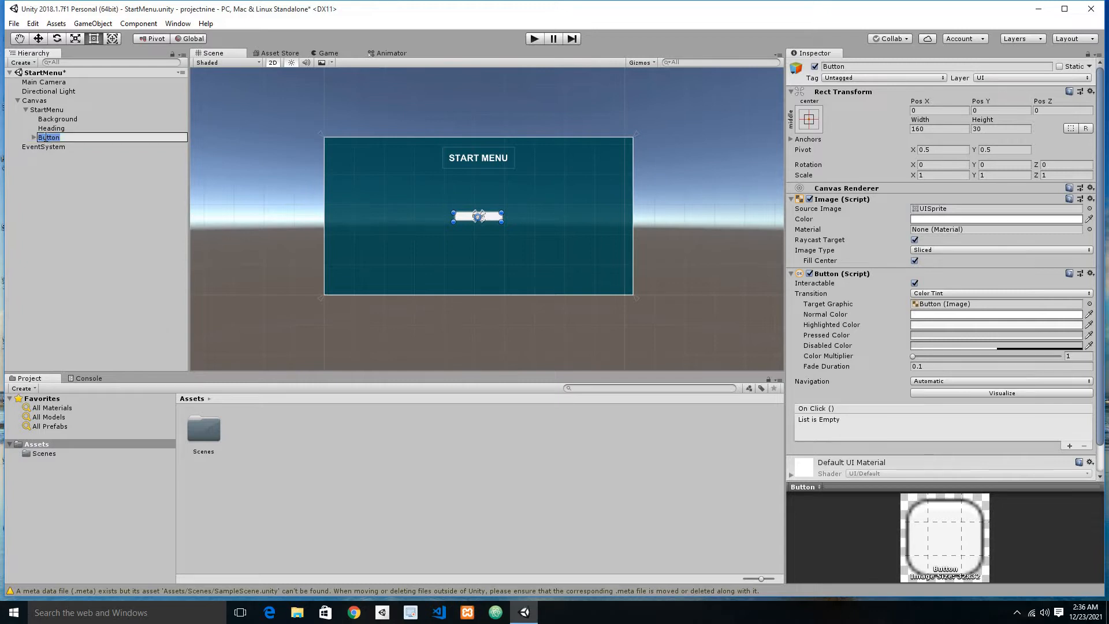
type("StartButton")
key("Return")
key("ctrl+s")
Step: Set the text of the StartButton's child Text object to START GAME and save the scene
left_click(34, 137)
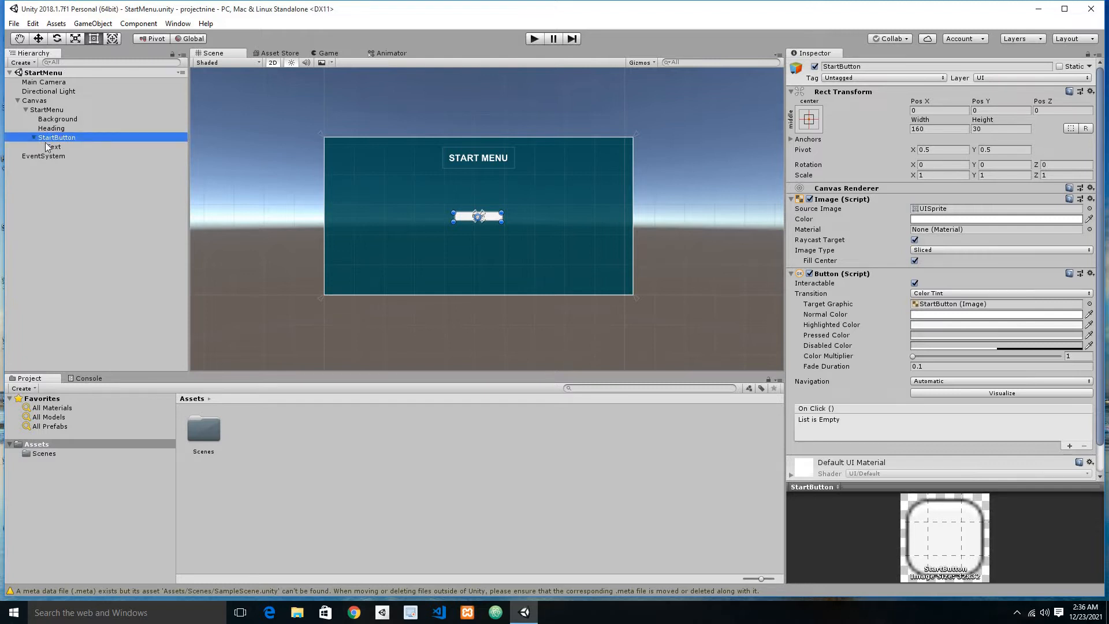
left_click(47, 147)
left_click(829, 220)
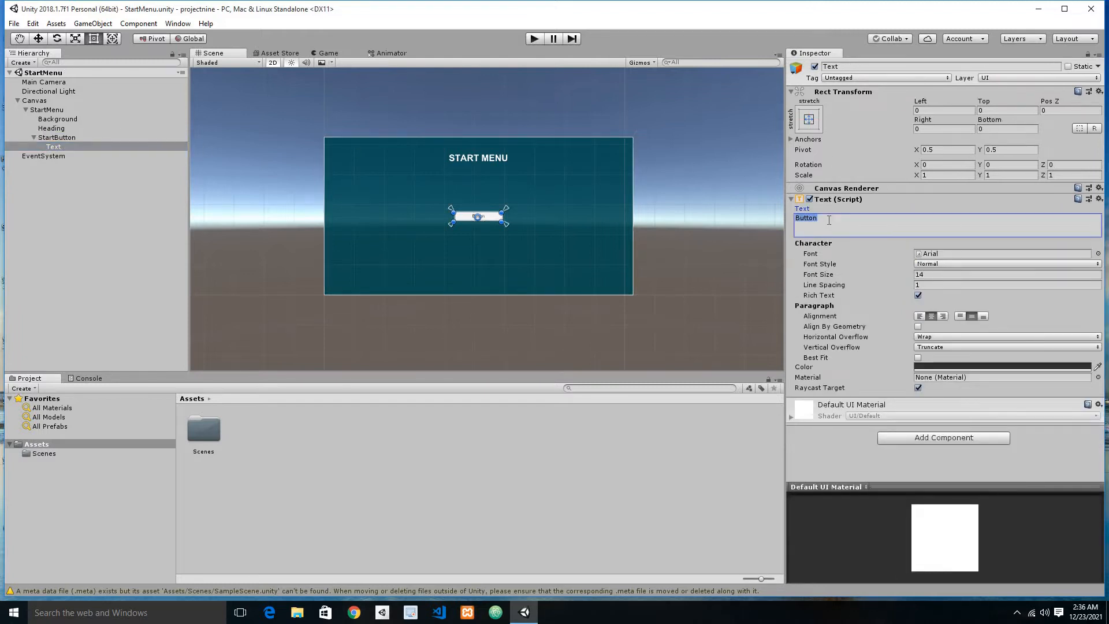
type("START GAME")
key("ctrl+s")
Step: Format the START GAME text as bold, font size 25 and white, and save the scene
left_click(953, 264)
left_click(935, 287)
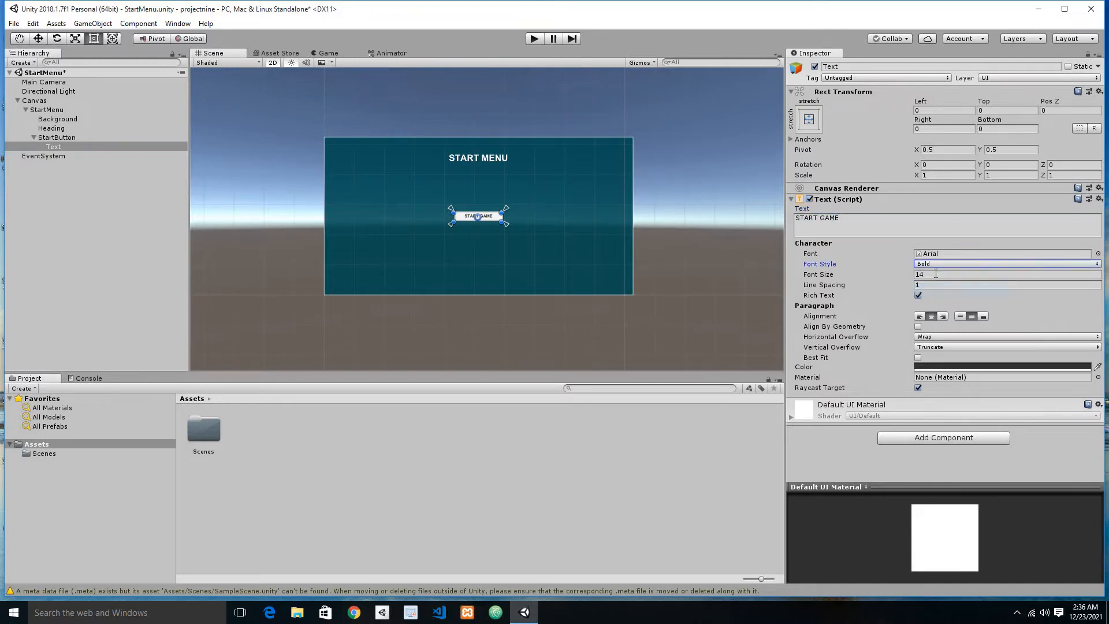
left_click(936, 274)
type("25")
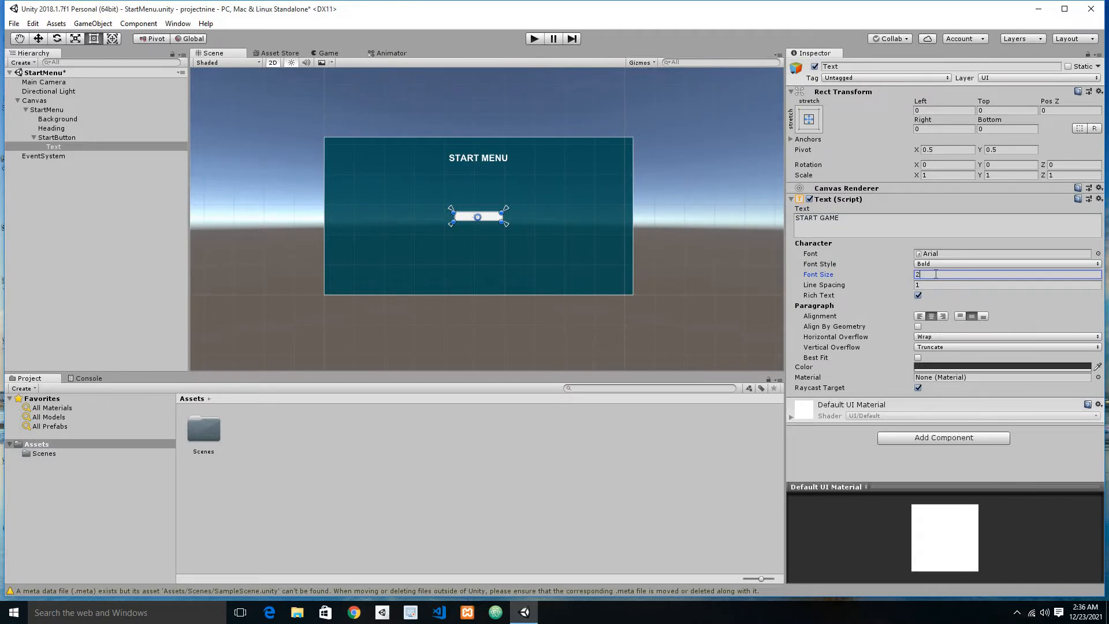
left_click(924, 367)
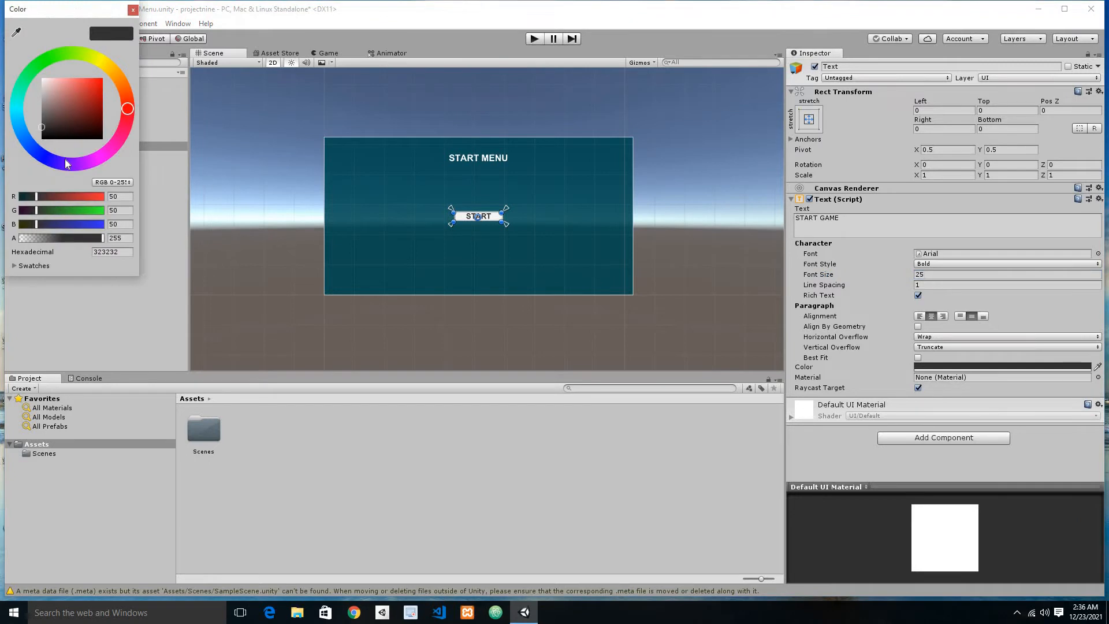
left_click_drag(41, 74, 30, 56)
left_click(122, 326)
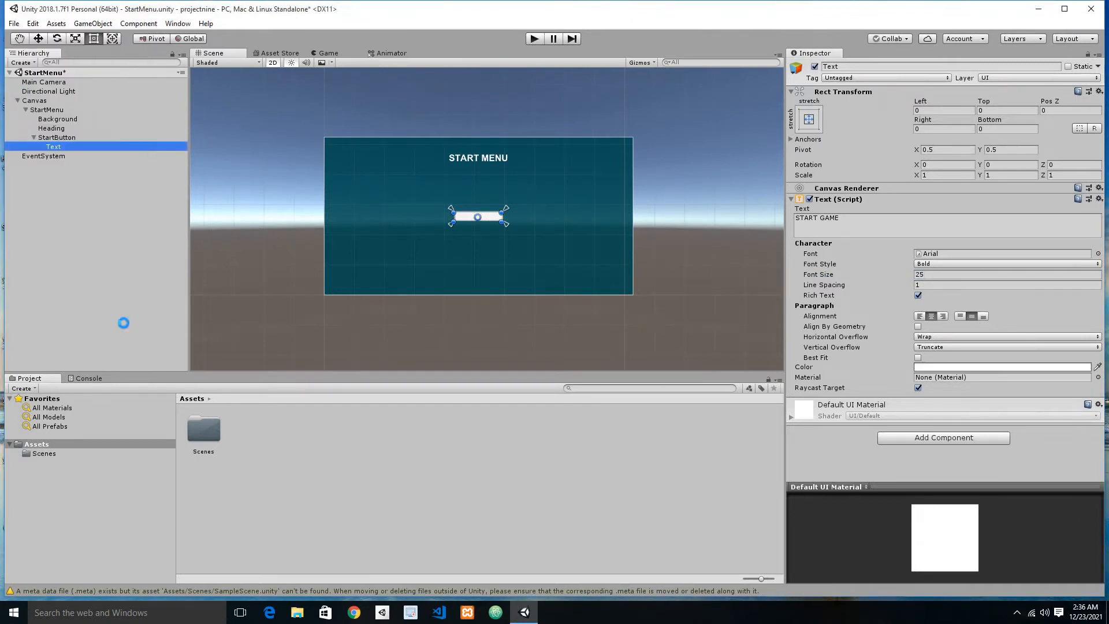
key("ctrl+s")
Step: Collapse the StartButton object and enlarge the button to about 276 wide by 69 high
left_click(58, 137)
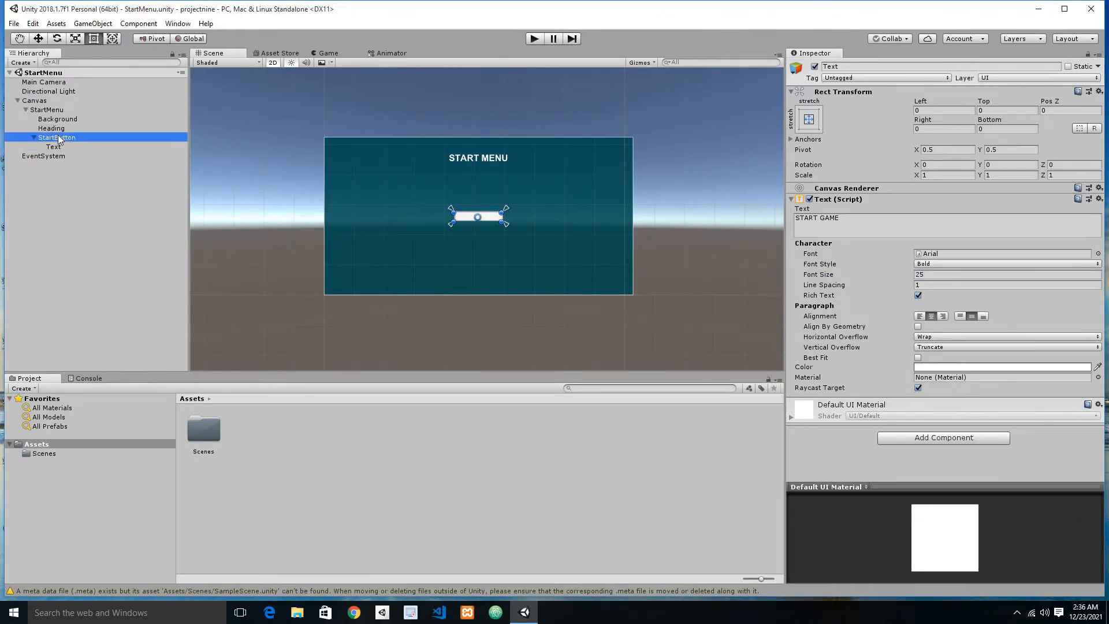
key("Left")
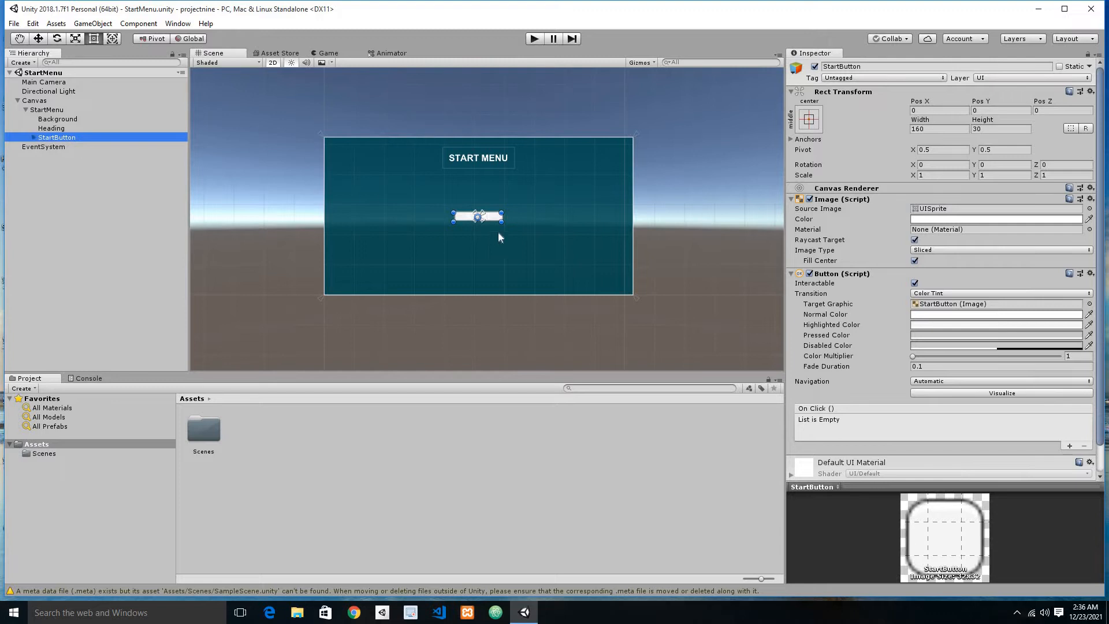
left_click_drag(502, 220, 536, 234)
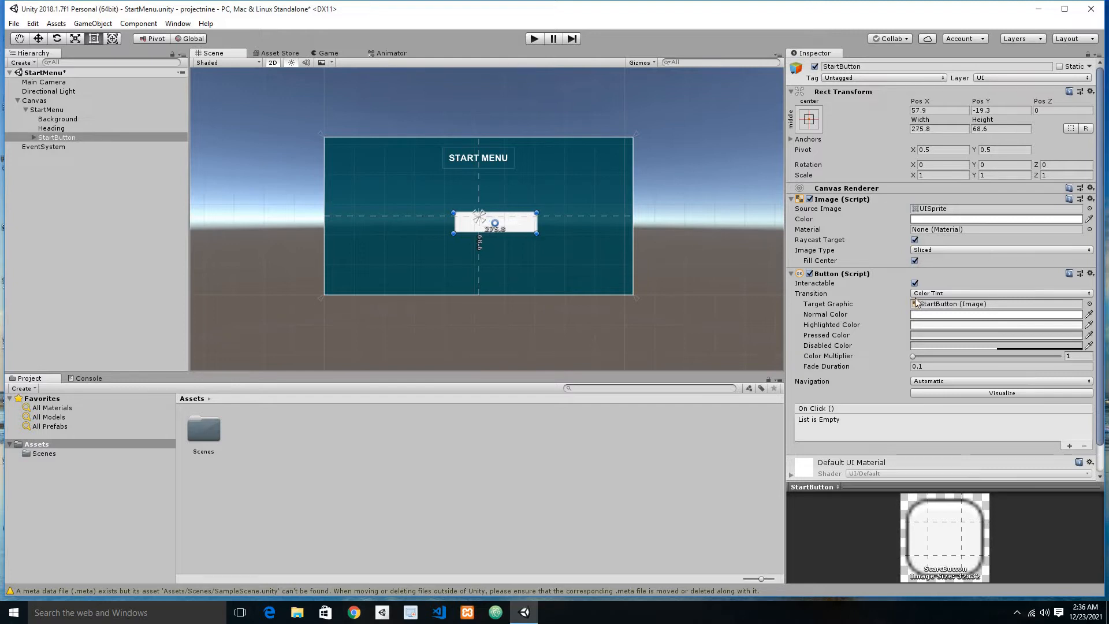
Step: Set the StartButton's Normal Color to black 000000 with an alpha of 16 and save the scene
left_click(947, 316)
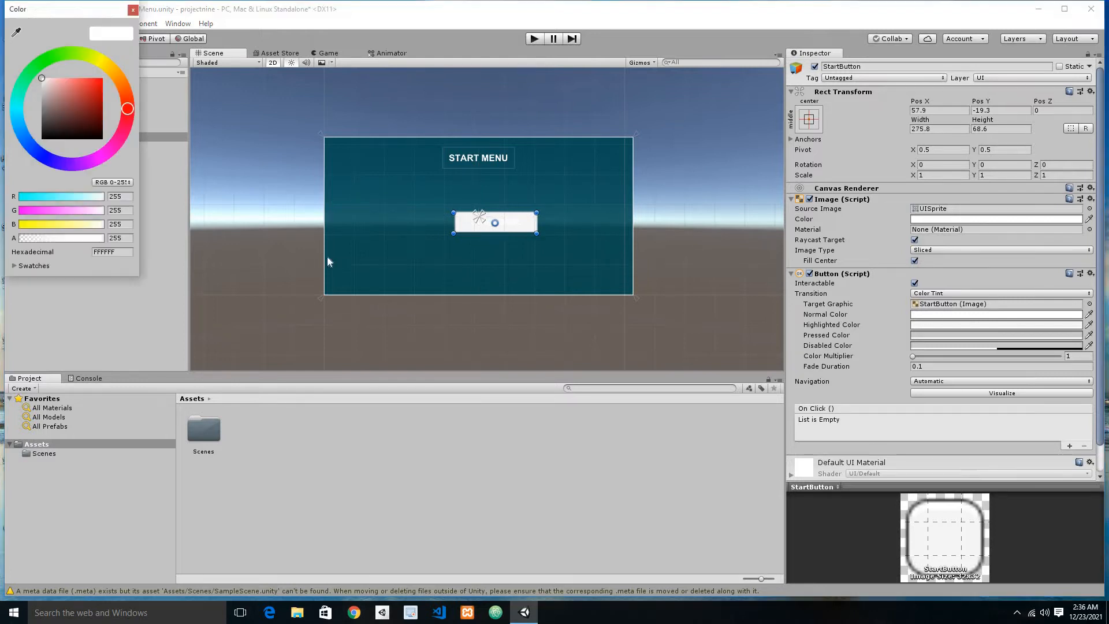
left_click_drag(65, 95, 2, 187)
left_click_drag(97, 243, 27, 242)
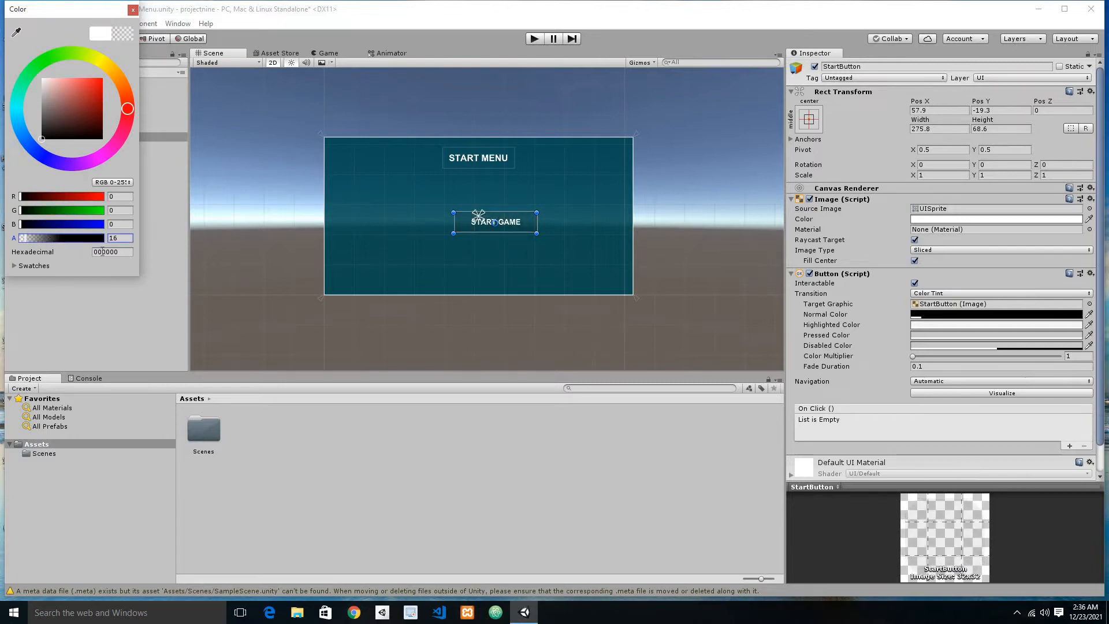
left_click(949, 301)
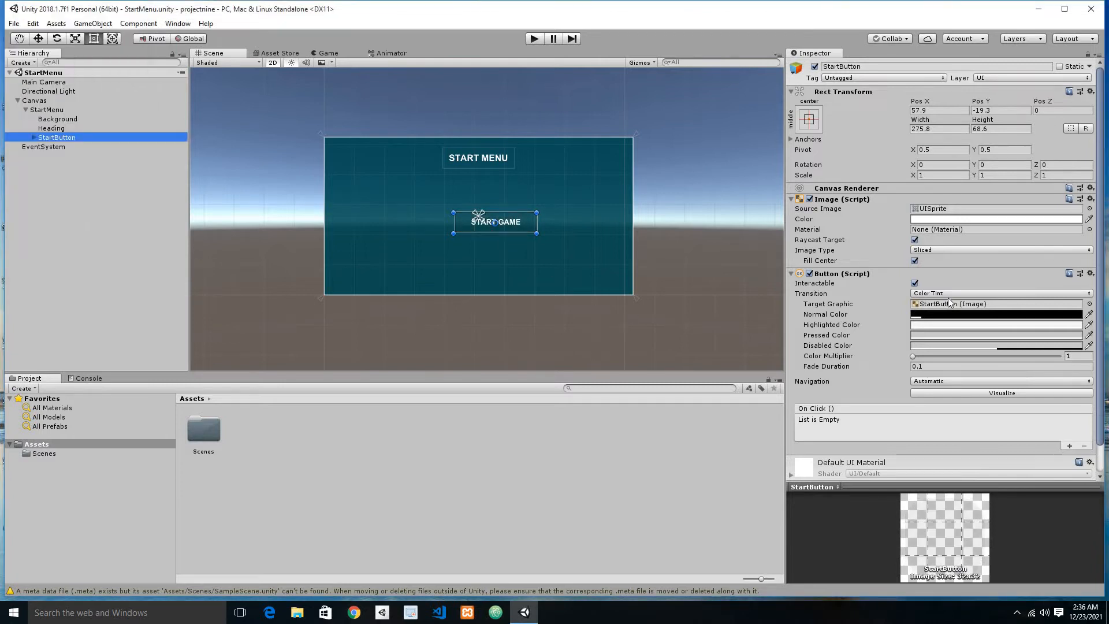
Step: Set the StartButton's Highlighted Color to black 000000 with roughly half-transparent alpha
left_click(942, 324)
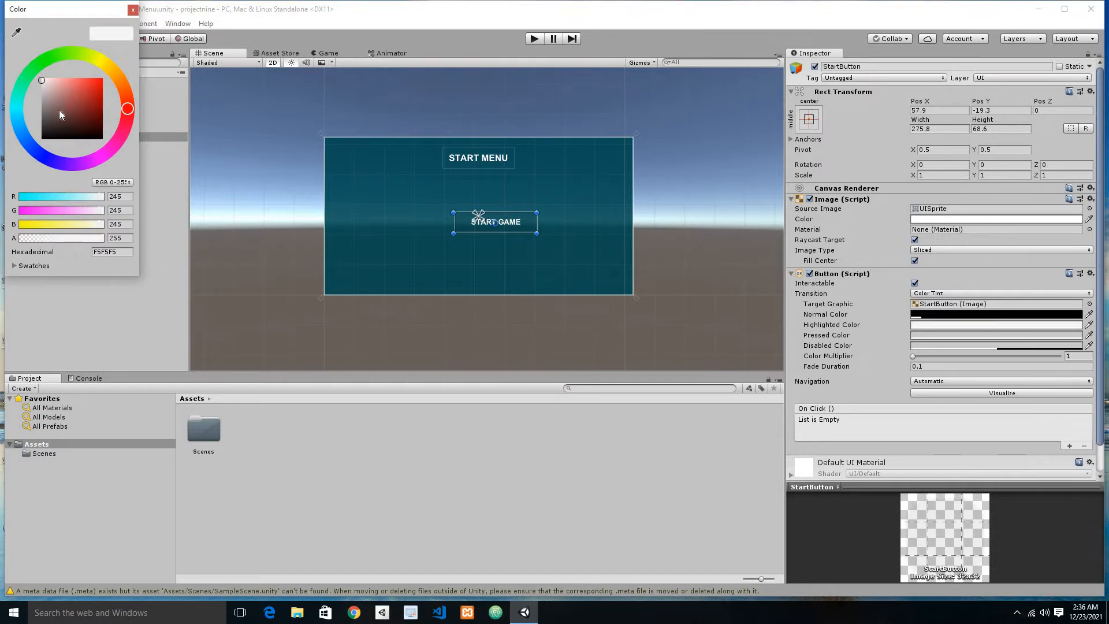
left_click_drag(59, 109, 42, 144)
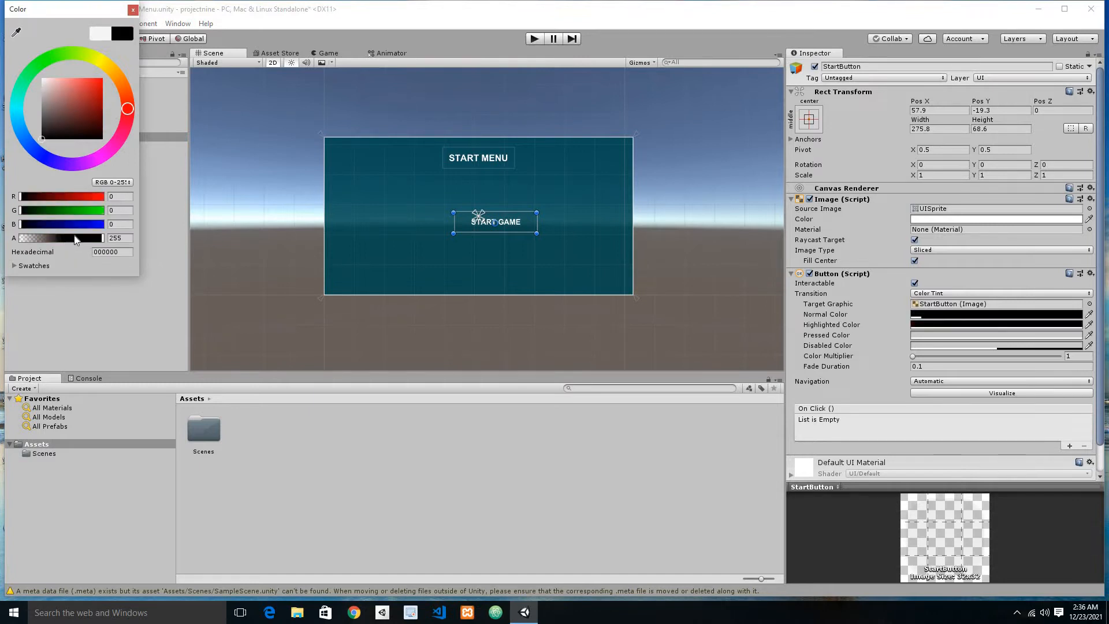
left_click_drag(77, 235, 60, 242)
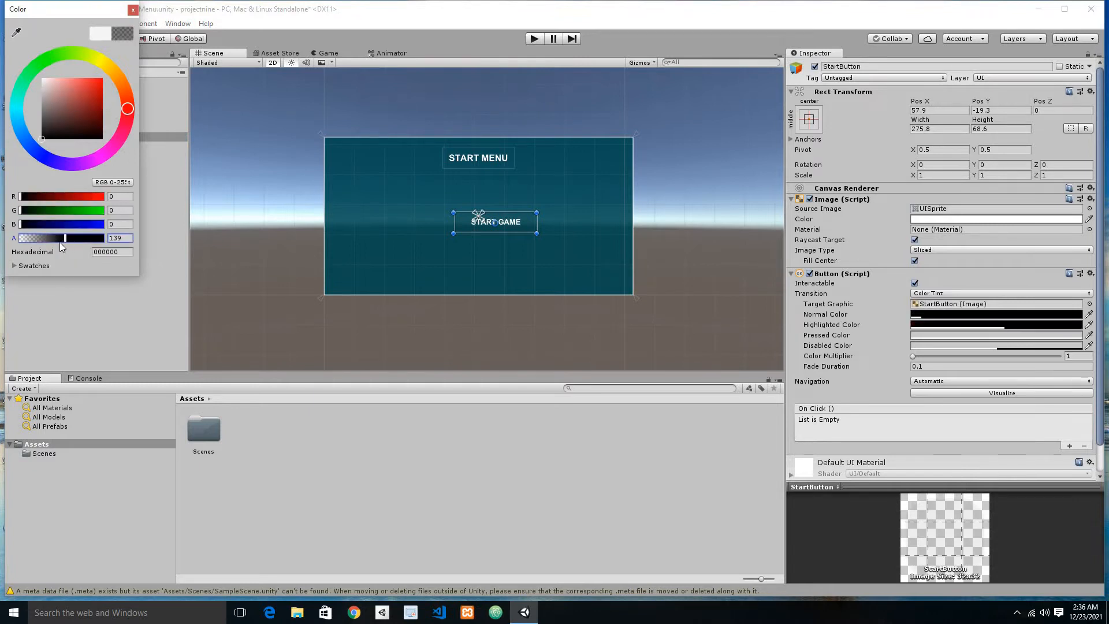
left_click(56, 301)
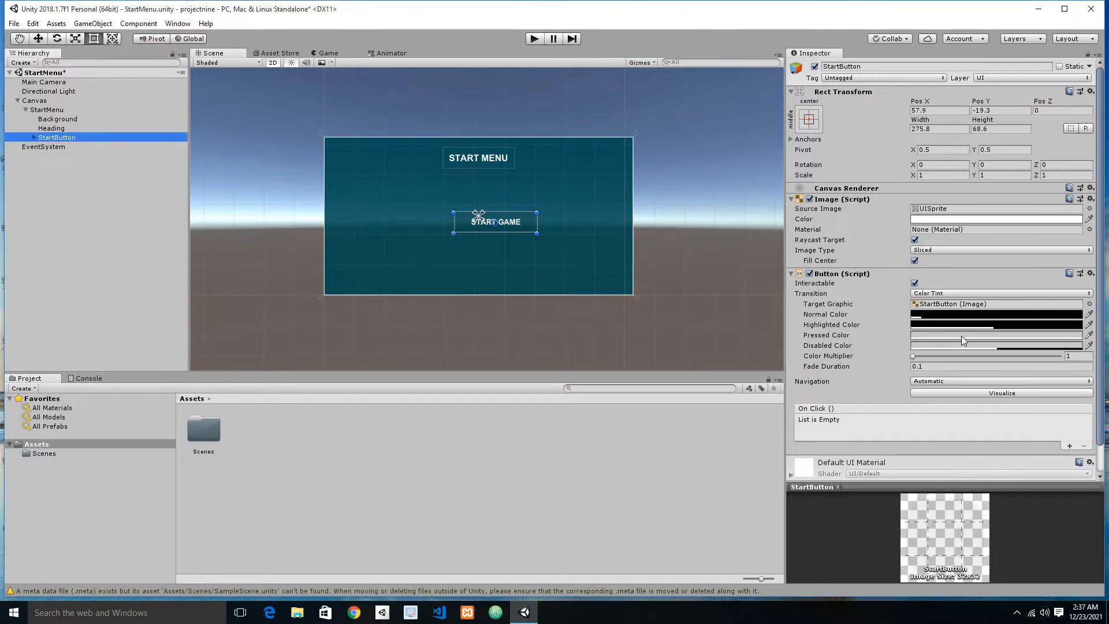
Step: Set the StartButton's Pressed Color to black 000000 with an alpha of 180 and save the scene
left_click(962, 334)
left_click_drag(55, 102, 32, 162)
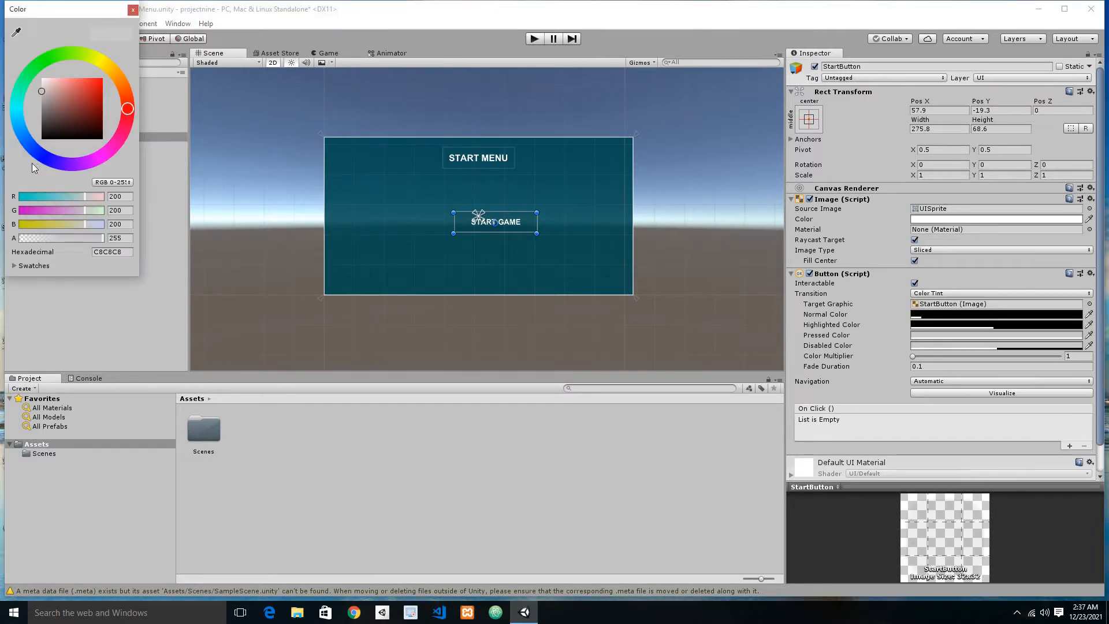
left_click_drag(69, 241, 79, 237)
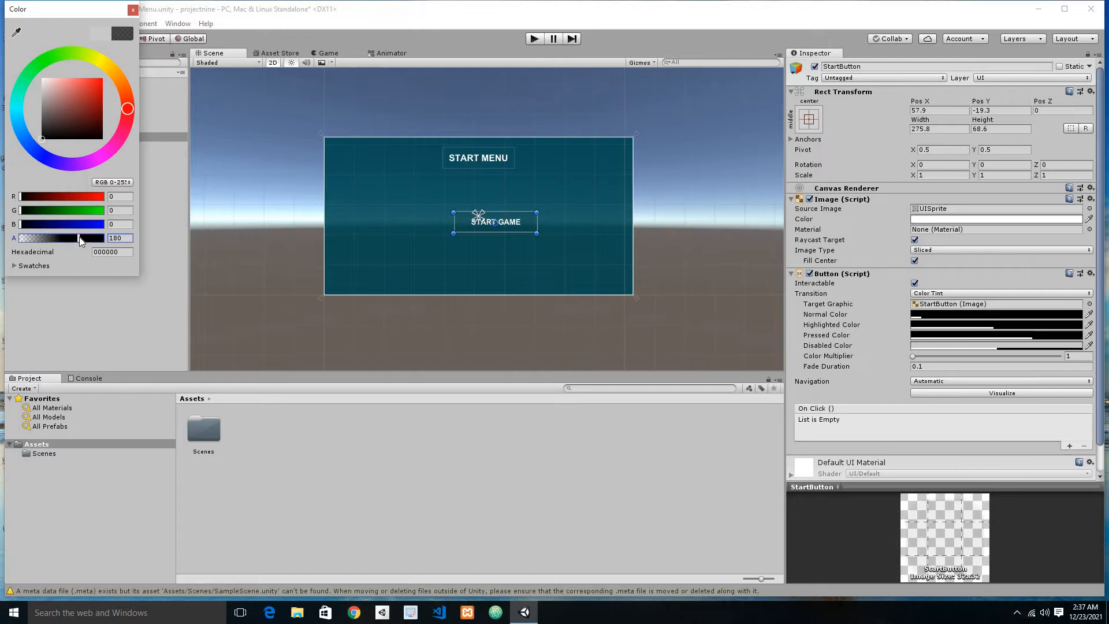
key("ctrl+s")
left_click(100, 283)
Step: Move the StartButton to the horizontal center below the heading at Pos Y 50, and save the scene
left_click_drag(519, 223, 499, 210)
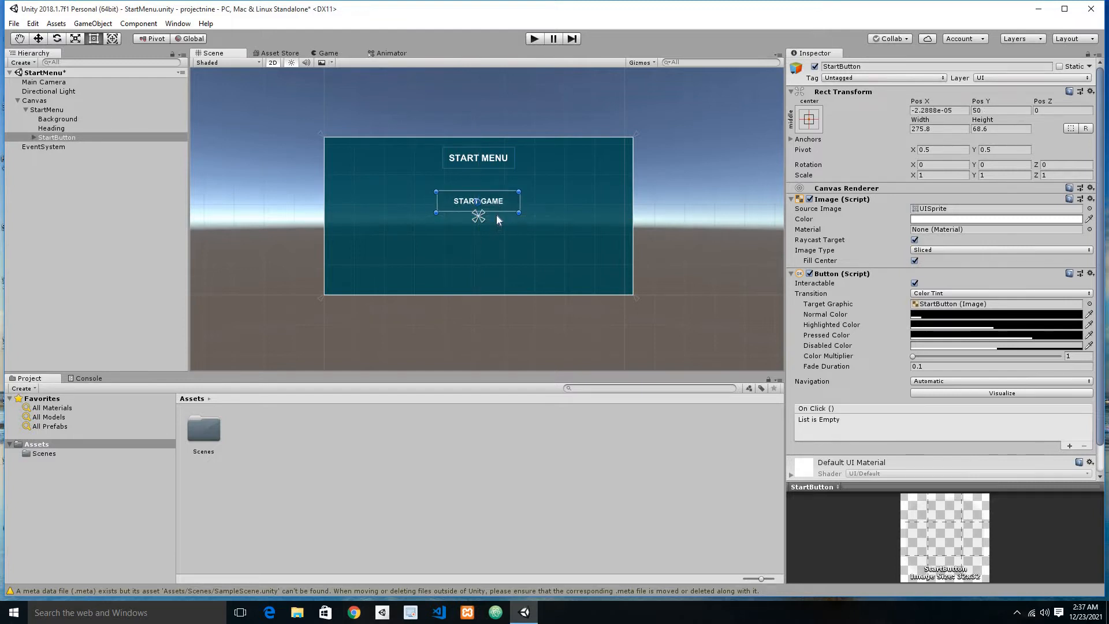
key("ctrl+s")
Step: Duplicate the StartButton object twice within StartMenu
left_click(48, 141)
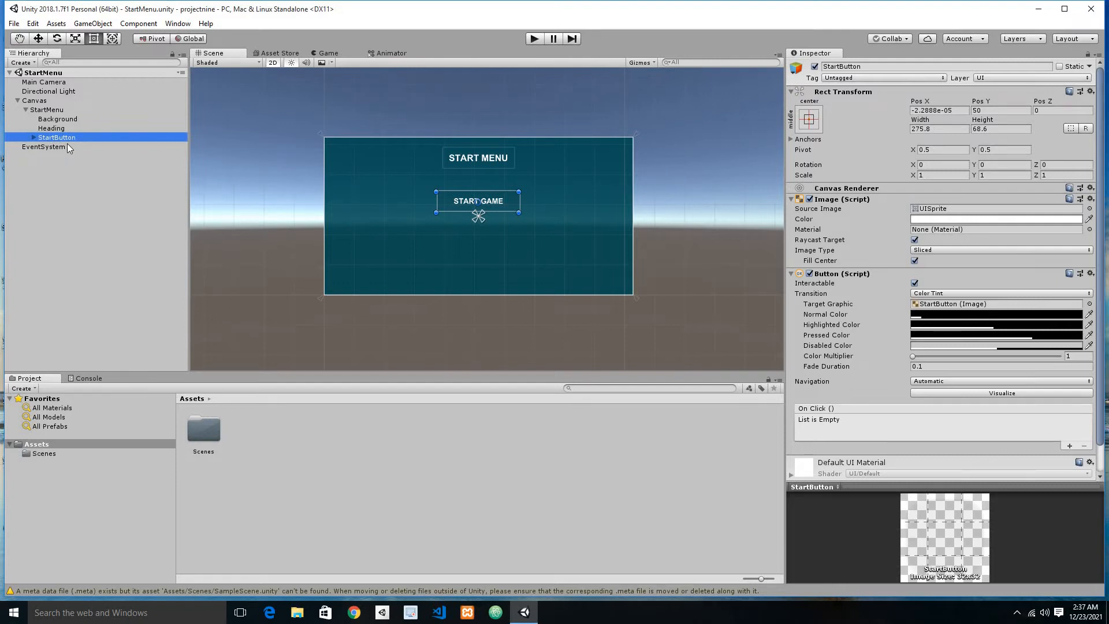
key("ctrl+d")
key("ctrl+d")
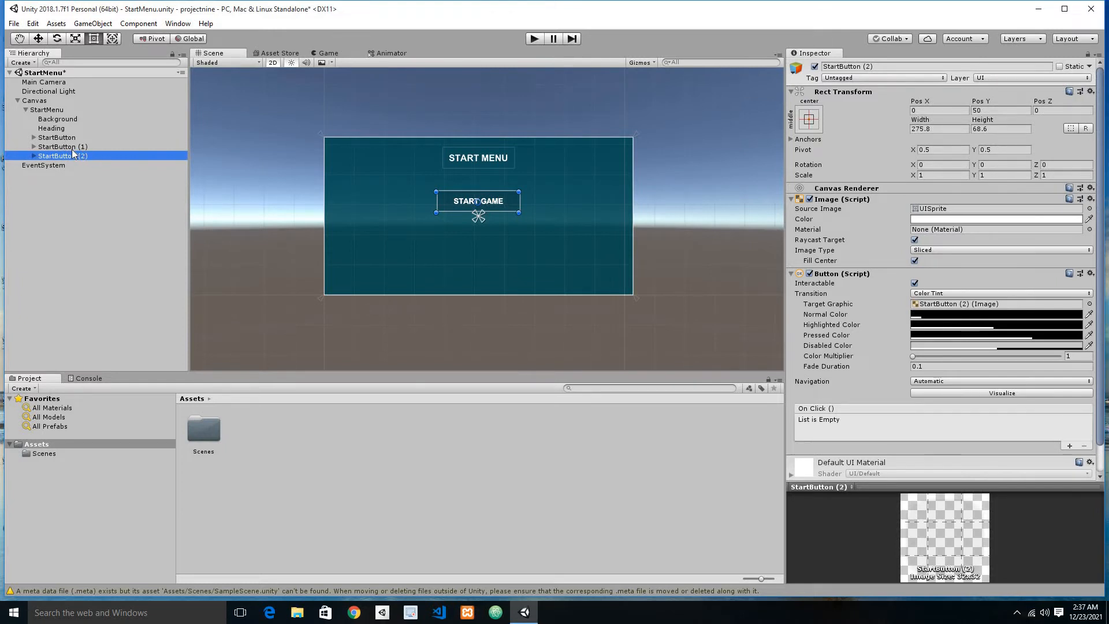
Step: Rename the first duplicate, StartButton (1), as OptionsButton
left_click(72, 149)
left_click(72, 149)
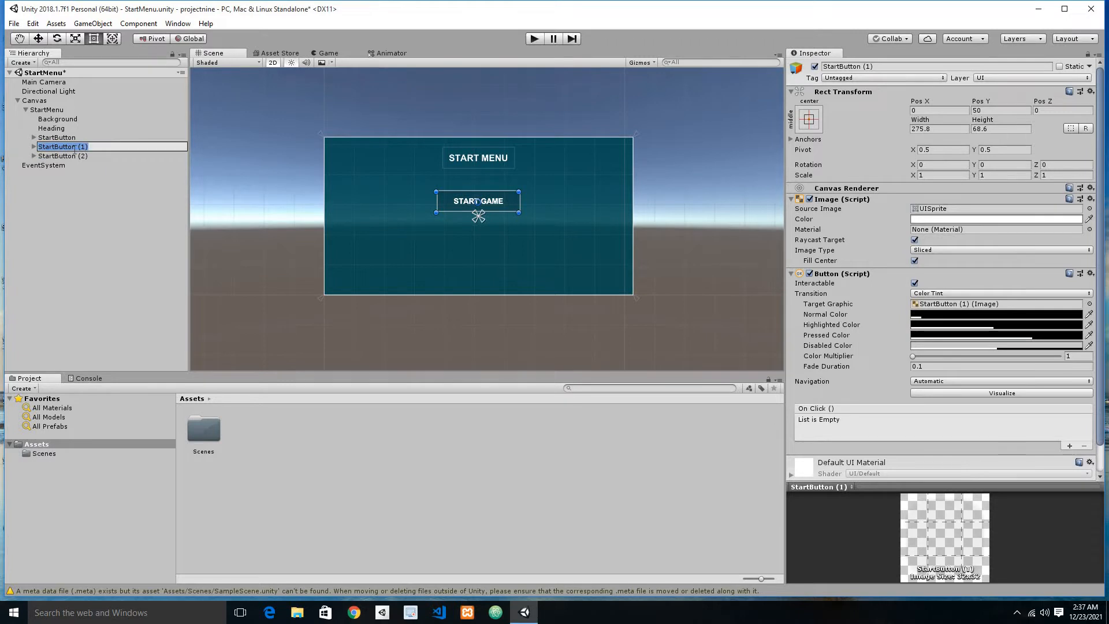
type("o")
type("Optiop")
type("sButton")
key("Return")
Step: Rename the second duplicate, StartButton (2), as QuitButton
left_click(72, 159)
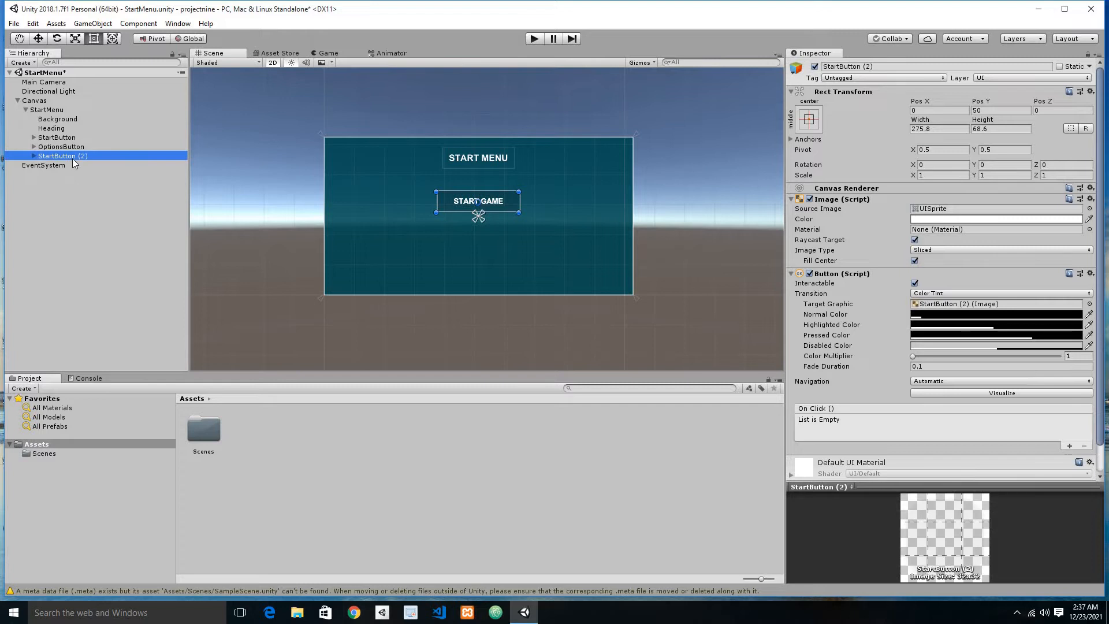
left_click(71, 158)
type("Q")
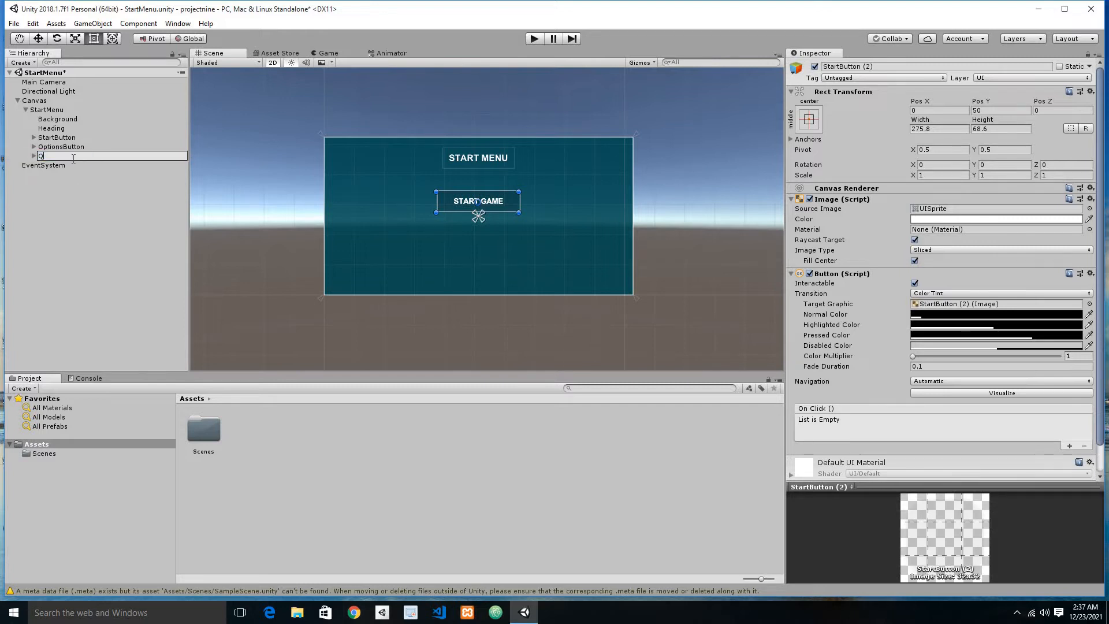
type("uitButton")
key("Return")
Step: Change the text of the OptionsButton's label to OPTIONS and save the scene
left_click(39, 148)
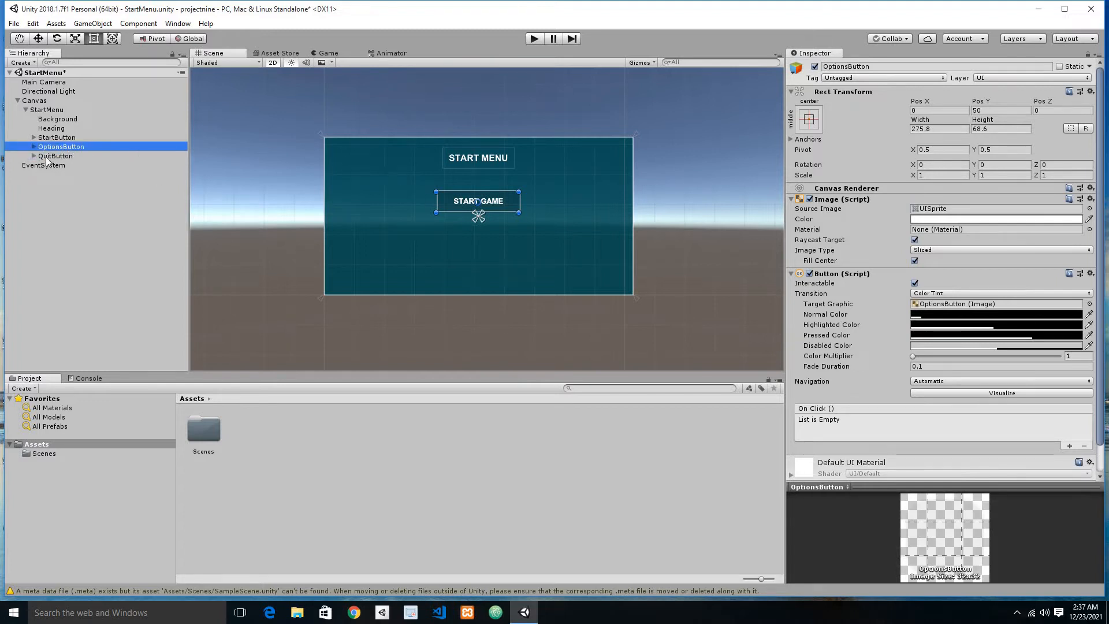
left_click(34, 147)
left_click(55, 156)
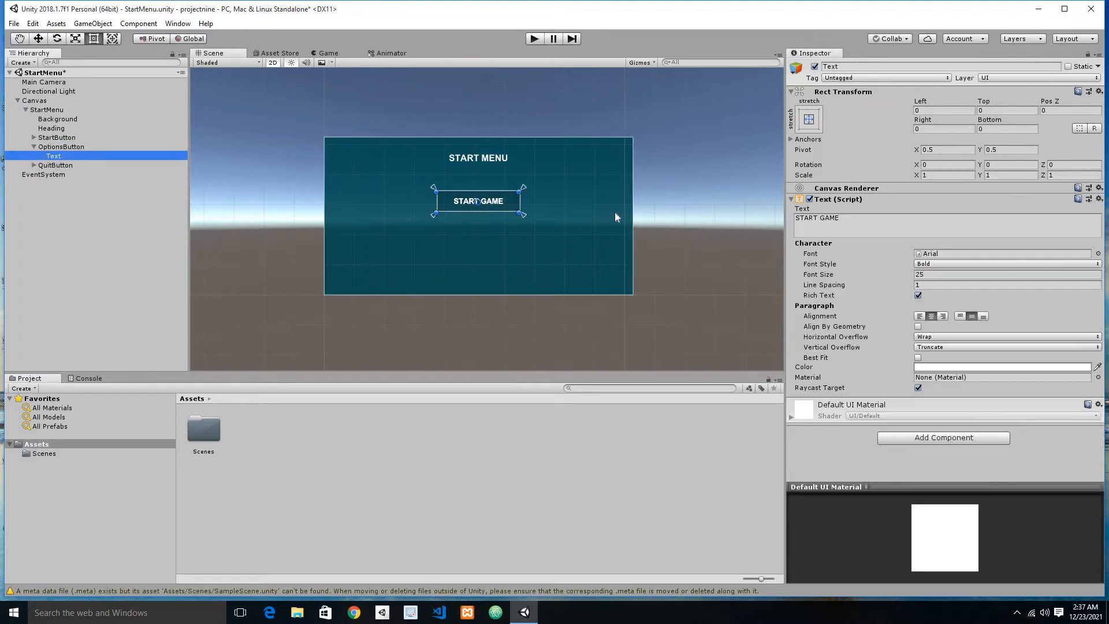
left_click(815, 226)
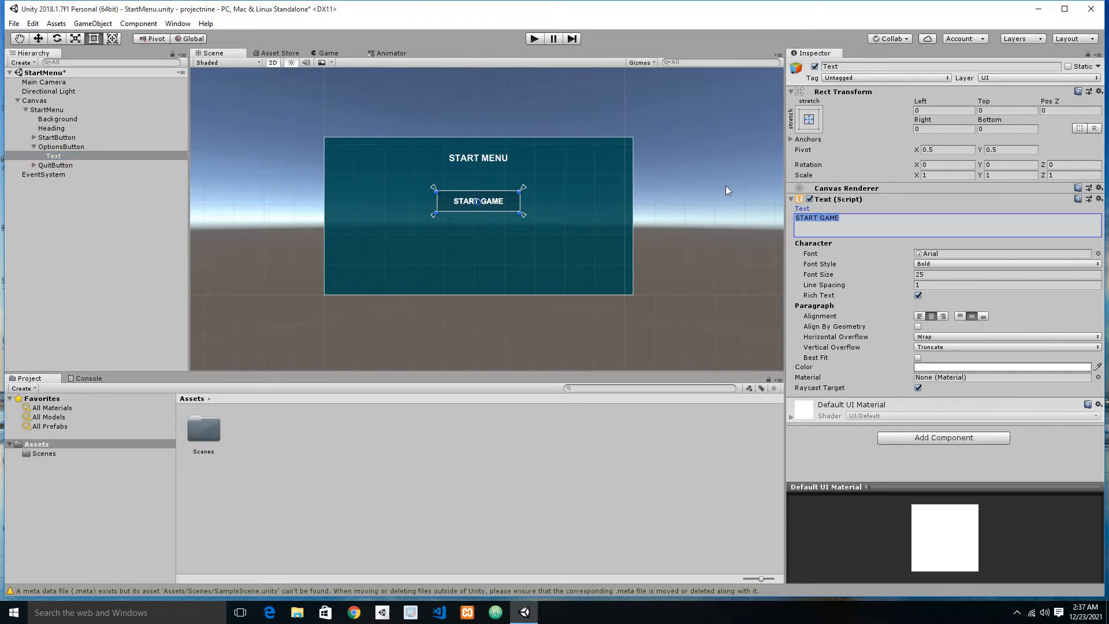
type("op")
type("OPTIONS")
key("ctrl+s")
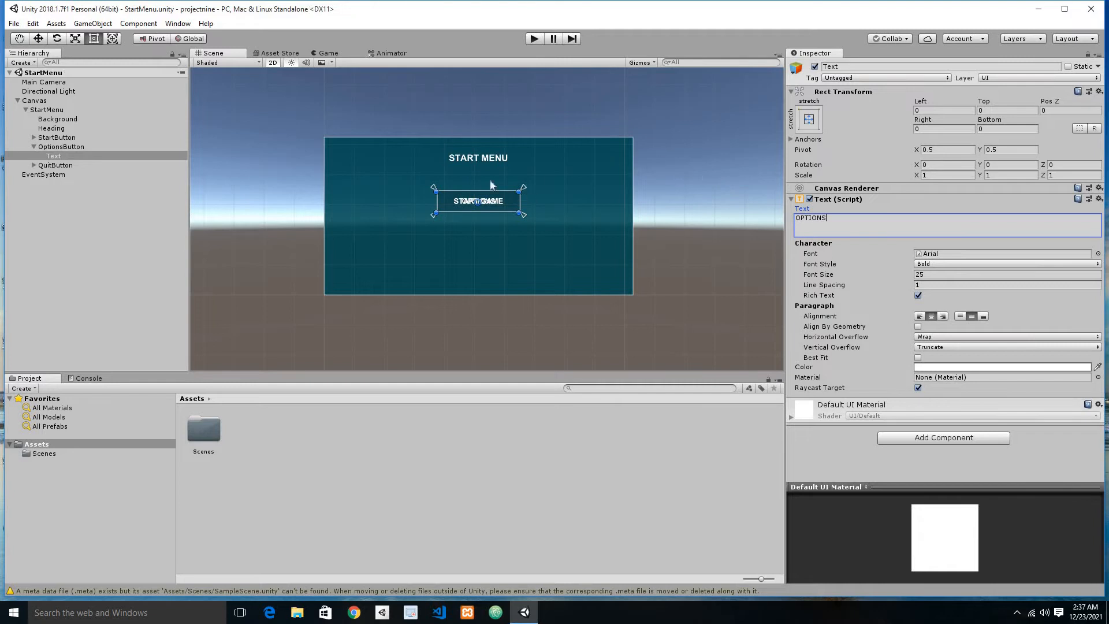
left_click(35, 146)
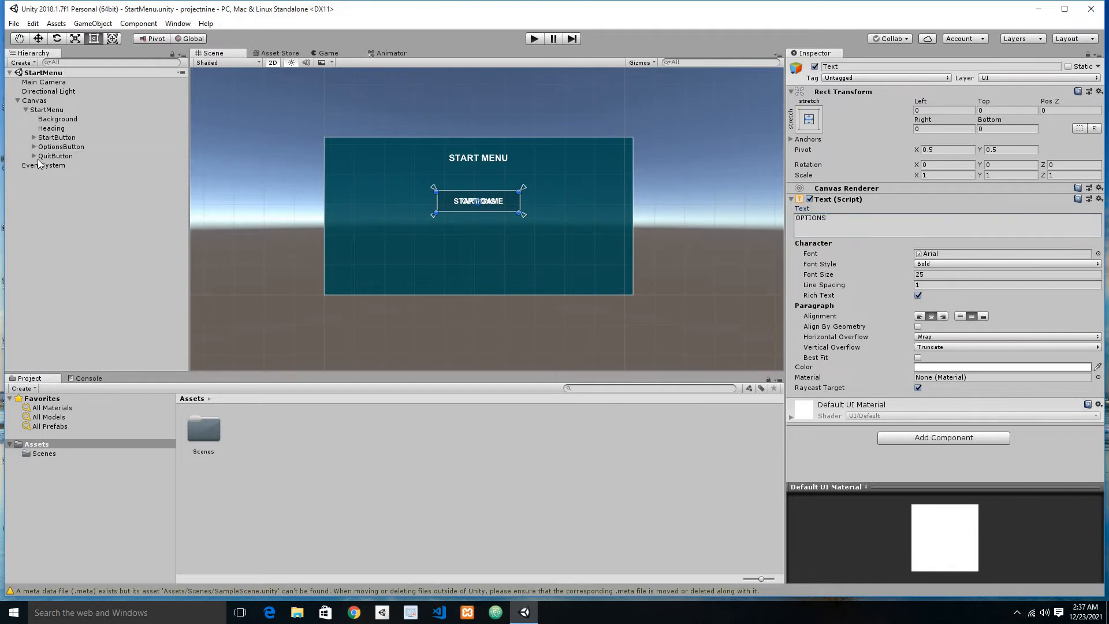
Step: Change the text of the QuitButton's label to QUIT and save the scene
left_click(35, 156)
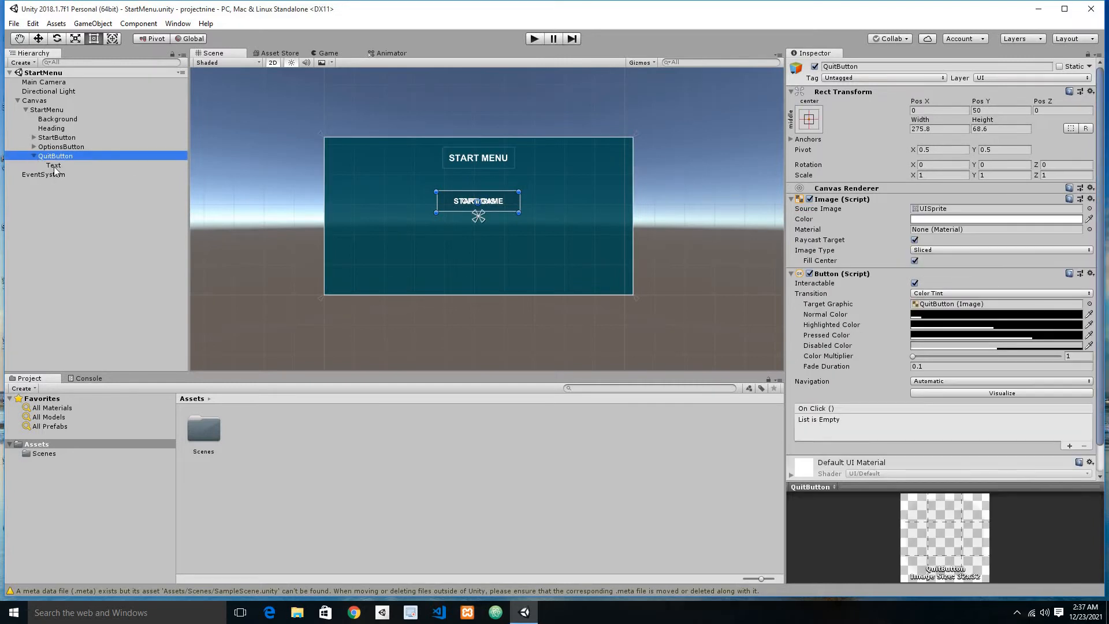
left_click(53, 165)
left_click(862, 223)
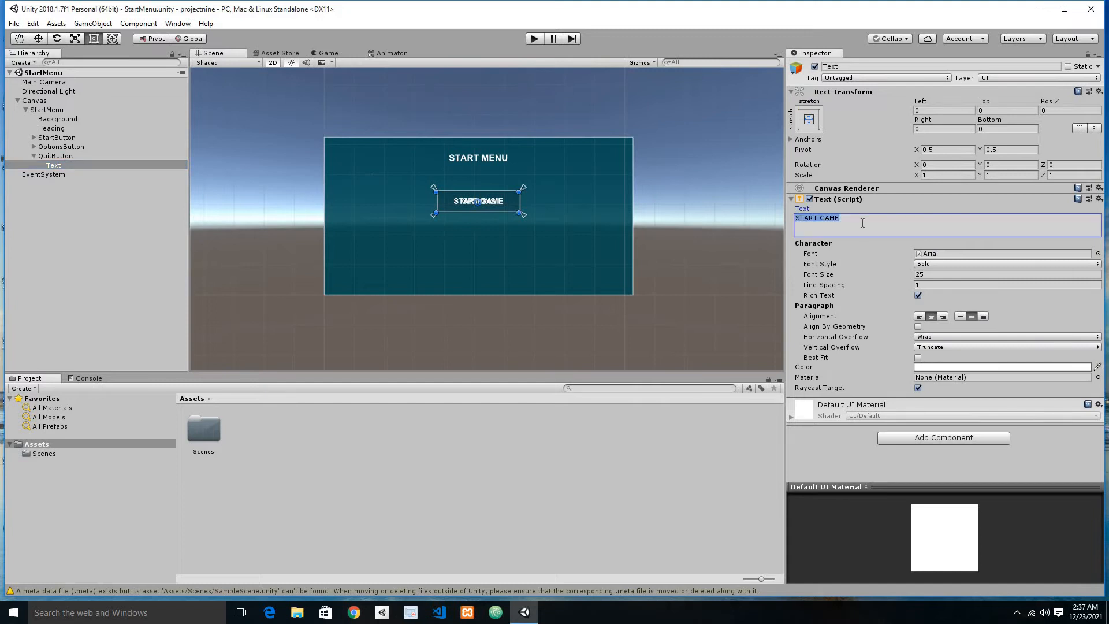
type("UQIT")
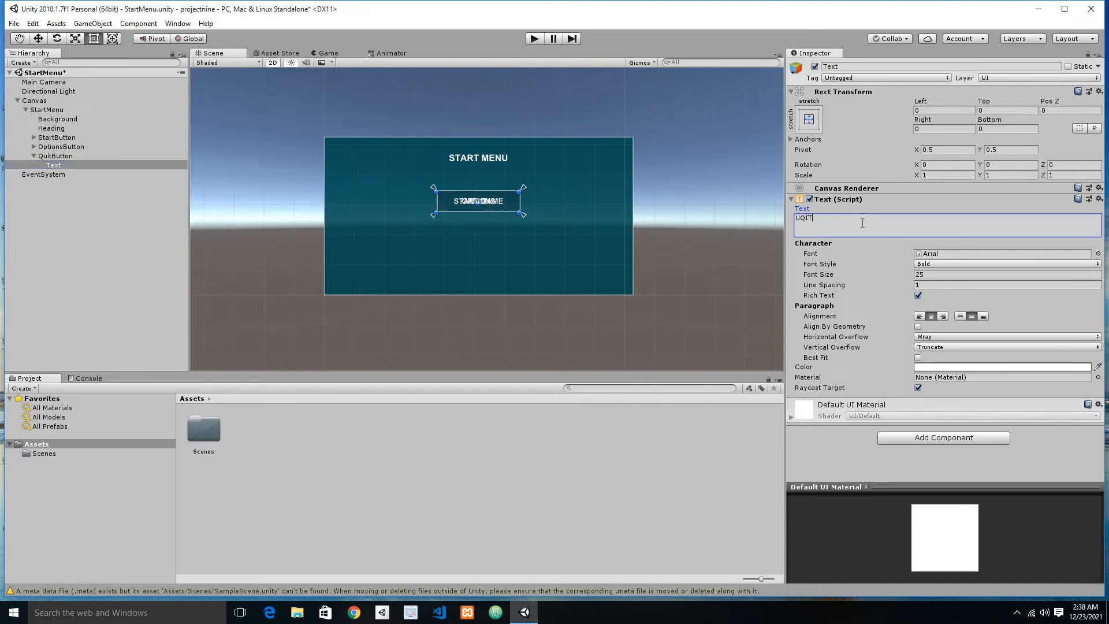
key("ctrl+a")
type("QUIT")
key("ctrl+s")
left_click(32, 155)
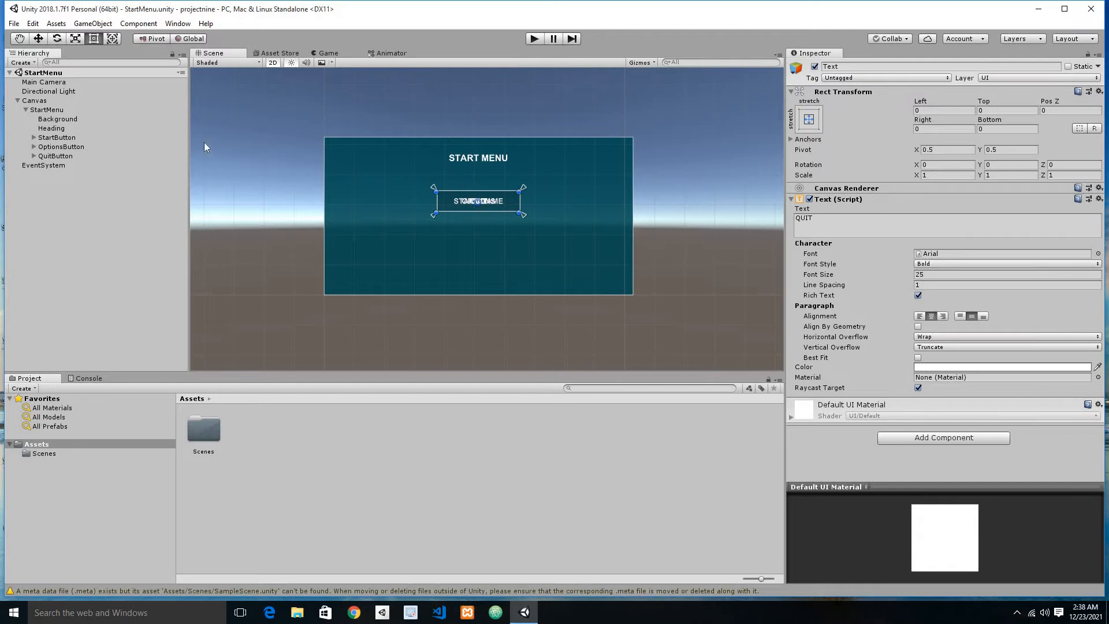
Step: Move the OptionsButton below the START GAME button to Pos Y -43 and the QuitButton beneath it to about Pos Y -147
left_click(61, 147)
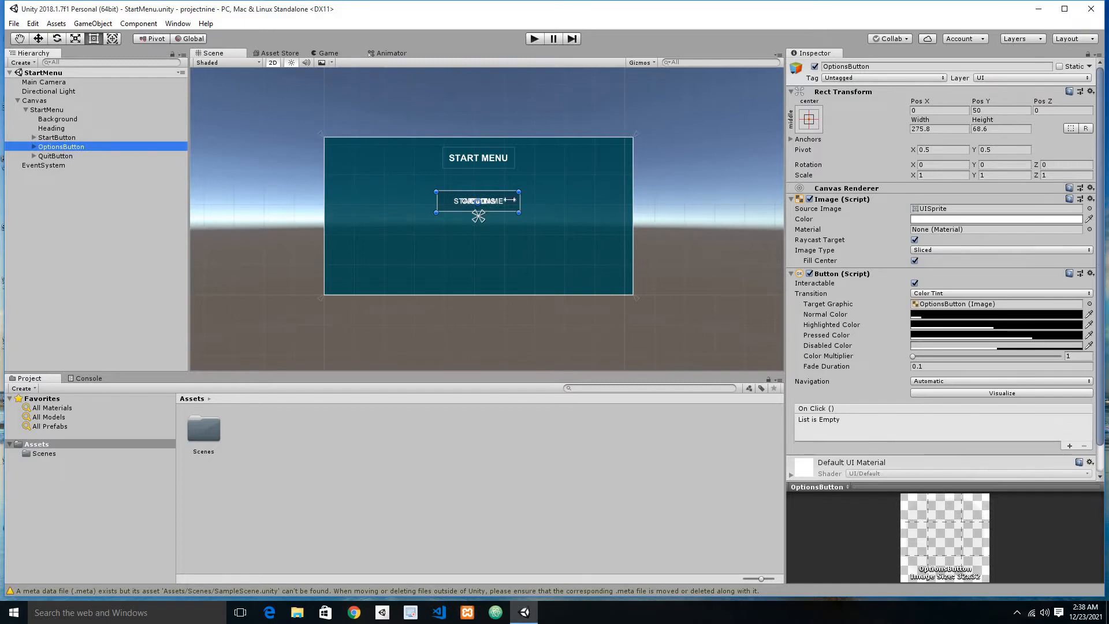
left_click_drag(507, 199, 505, 237)
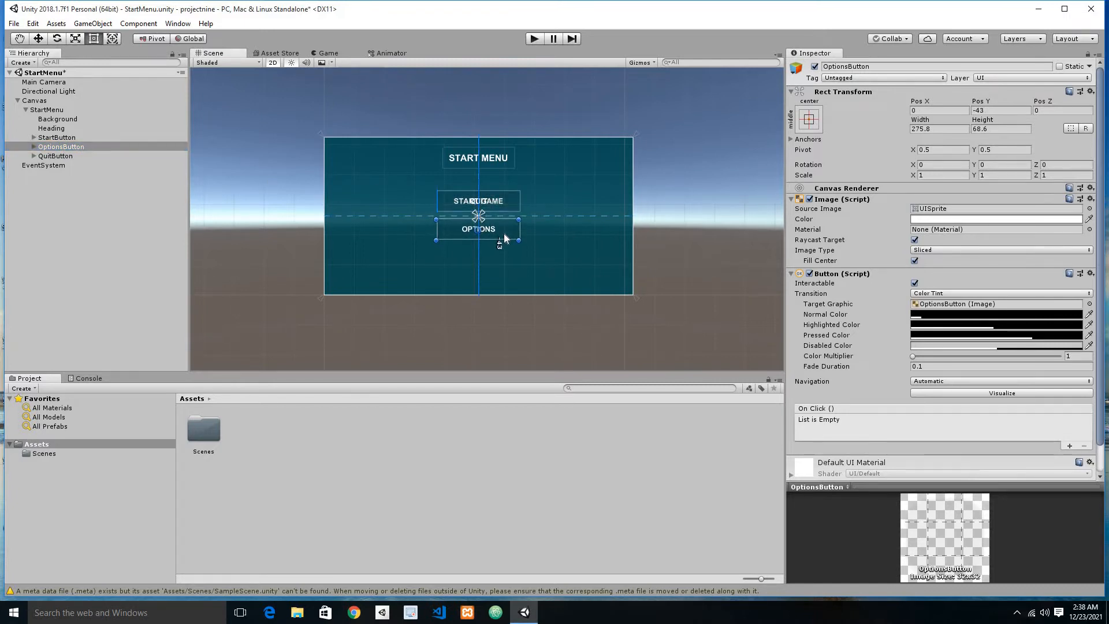
left_click(68, 155)
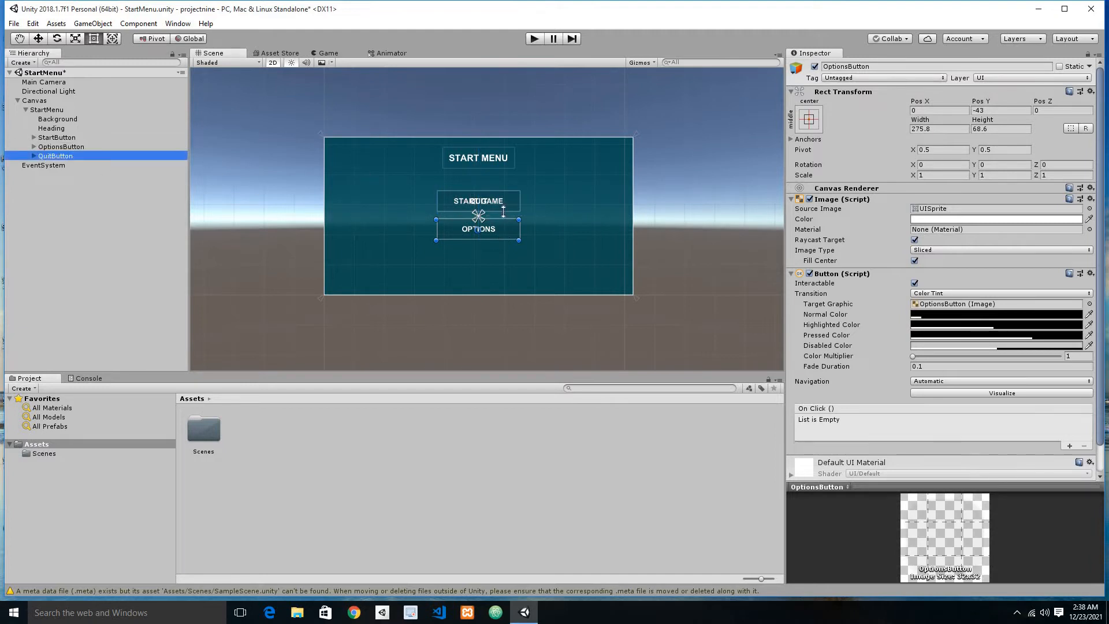
left_click_drag(508, 211, 509, 269)
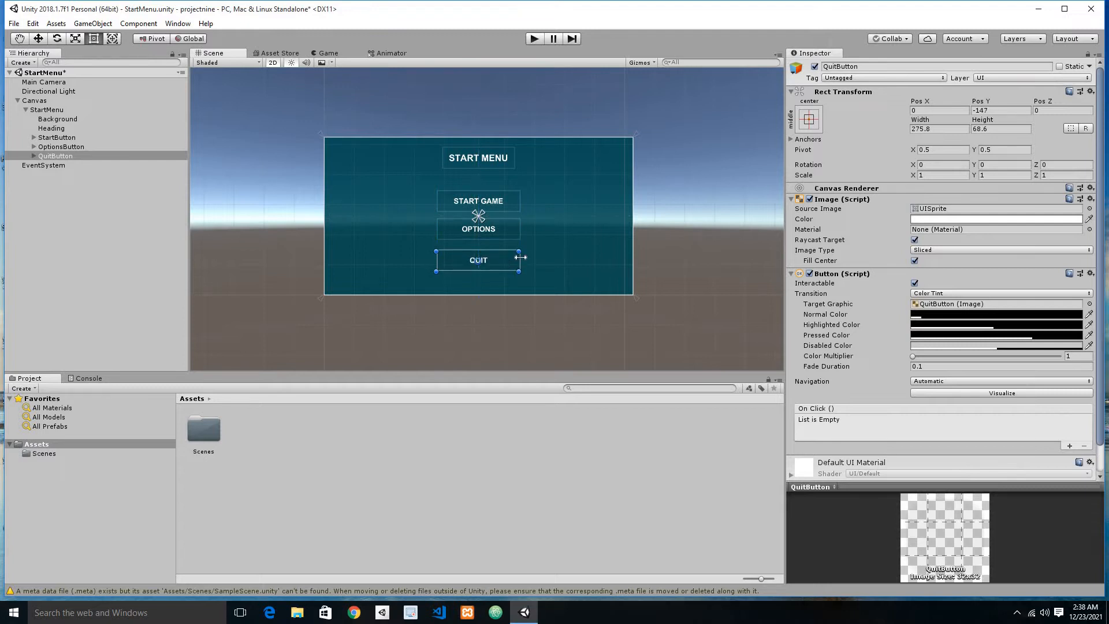
Step: Narrow the QuitButton and the OptionsButton, making the OptionsButton about 222 wide and horizontally centered, and save the scene
left_click_drag(508, 263, 505, 234)
left_click(497, 234)
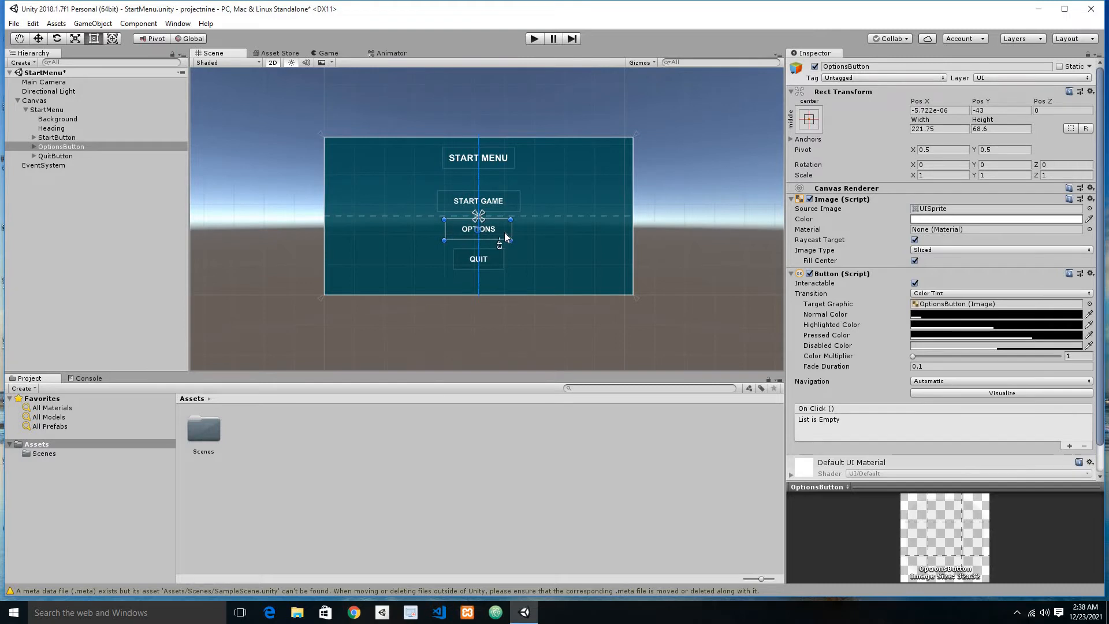
key("ctrl+s")
Step: Play-test the scene by trying the START GAME, OPTIONS and QUIT buttons, and end the play session
left_click(536, 39)
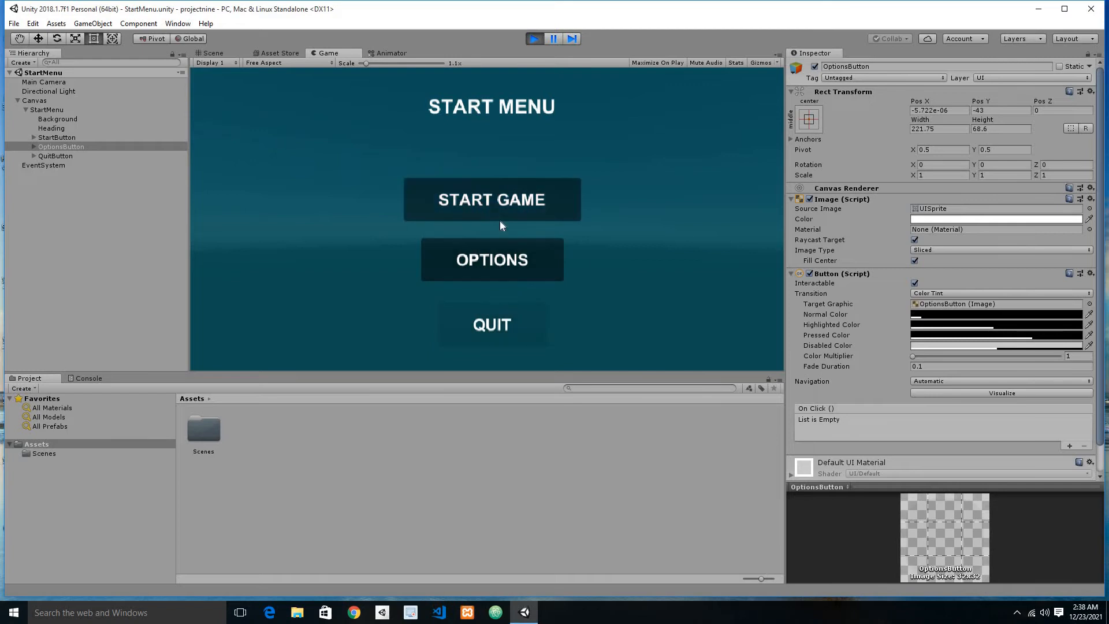
left_click(501, 266)
left_click(502, 323)
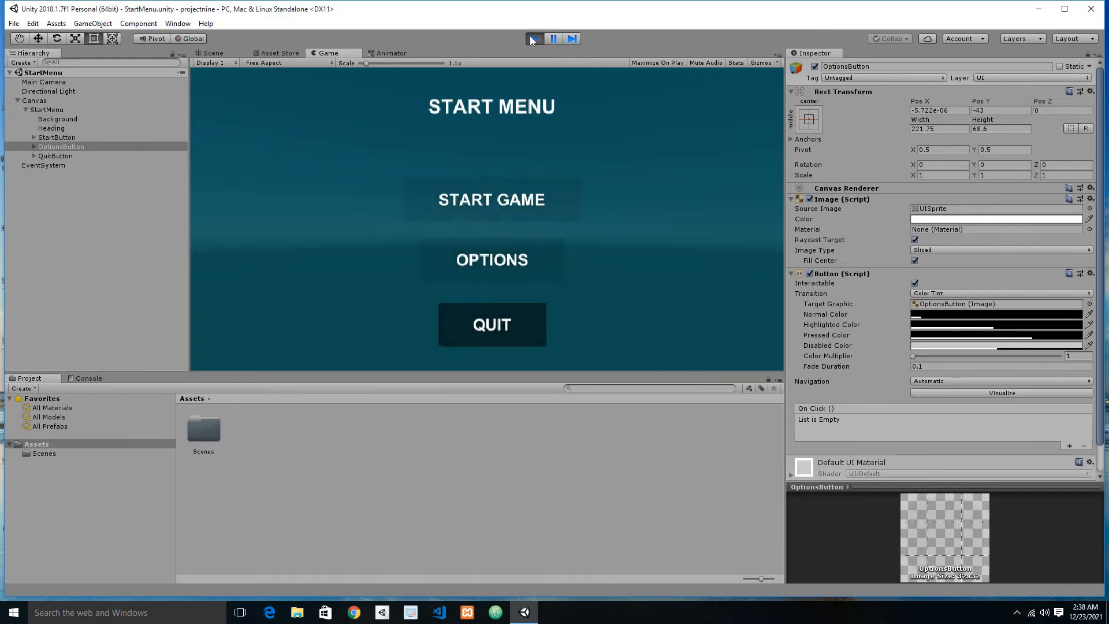
left_click(490, 266)
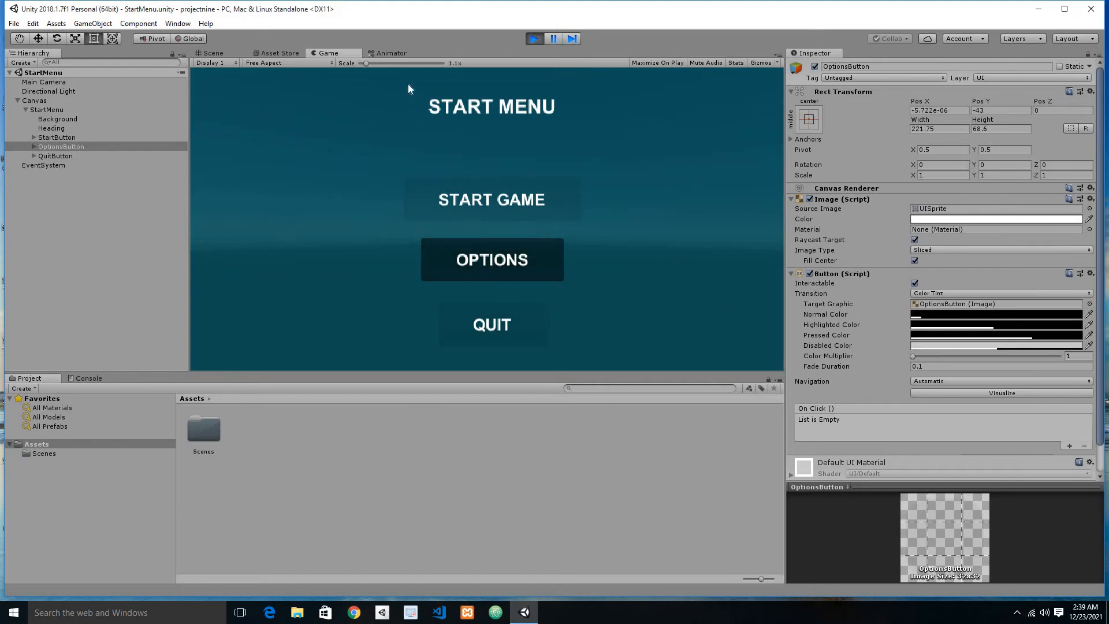
left_click(497, 211)
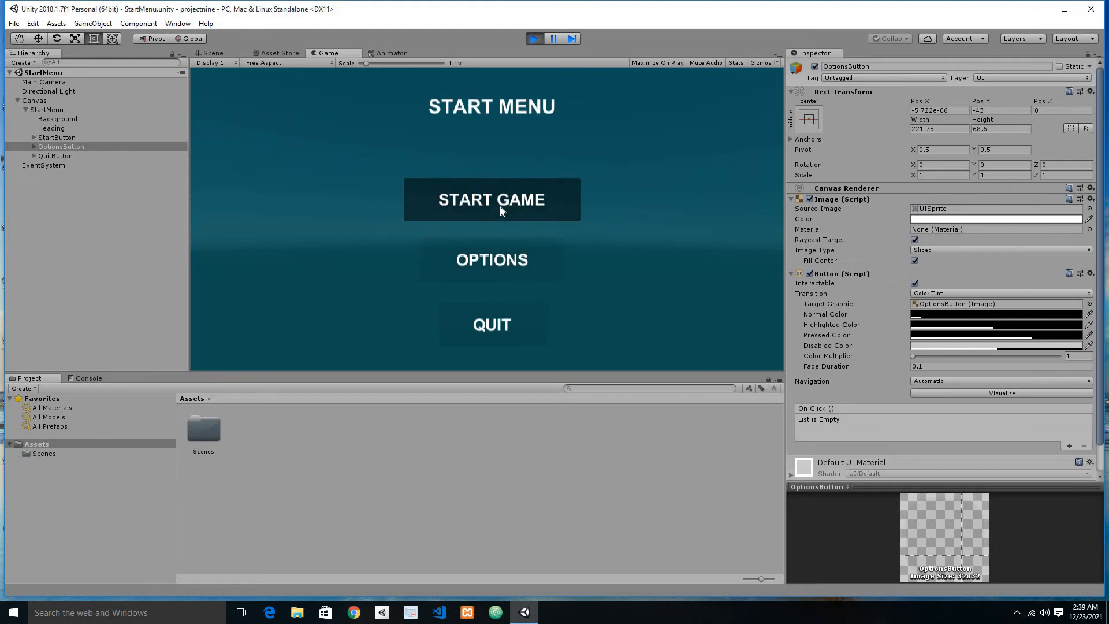
left_click(535, 38)
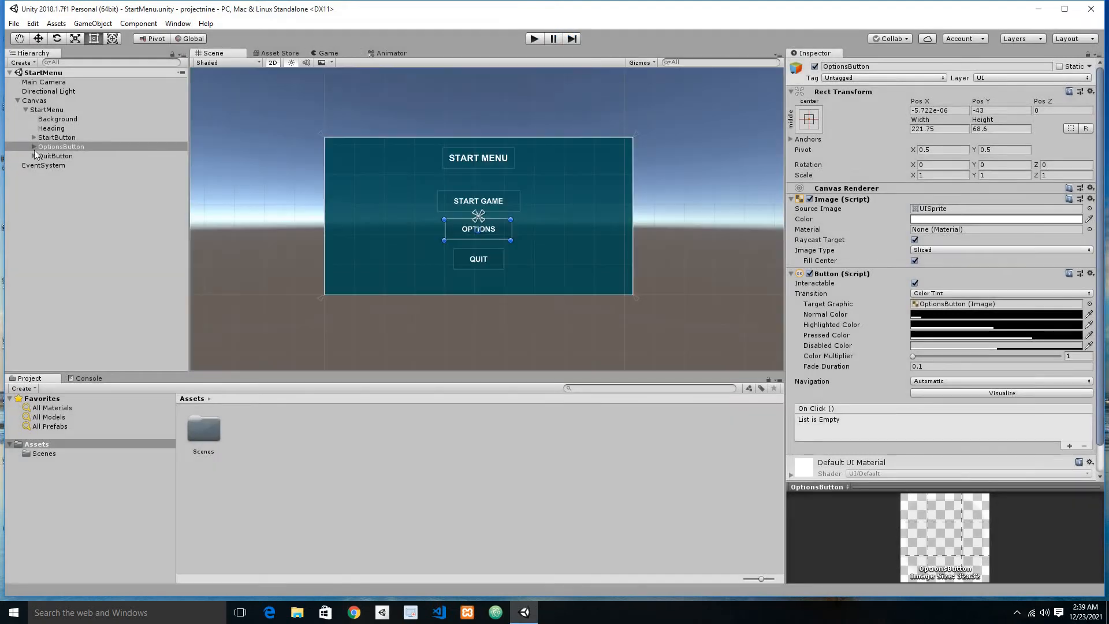
Step: Duplicate the StartMenu container within the Canvas and rename the copy as OptionsMenu
left_click(26, 109)
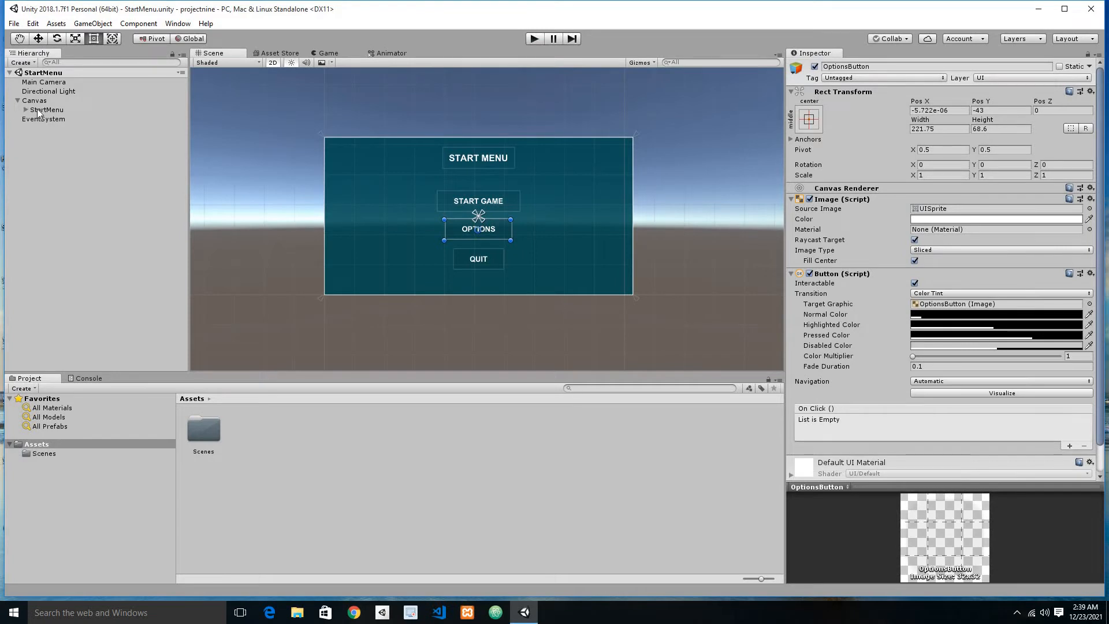
left_click(52, 110)
key("ctrl+d")
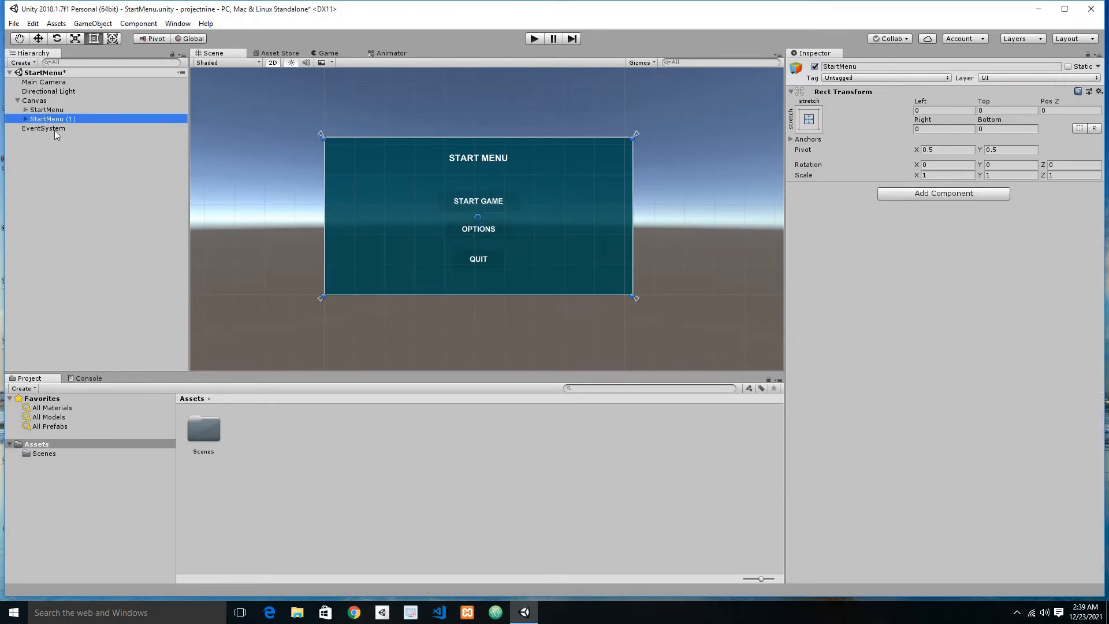
left_click(50, 119)
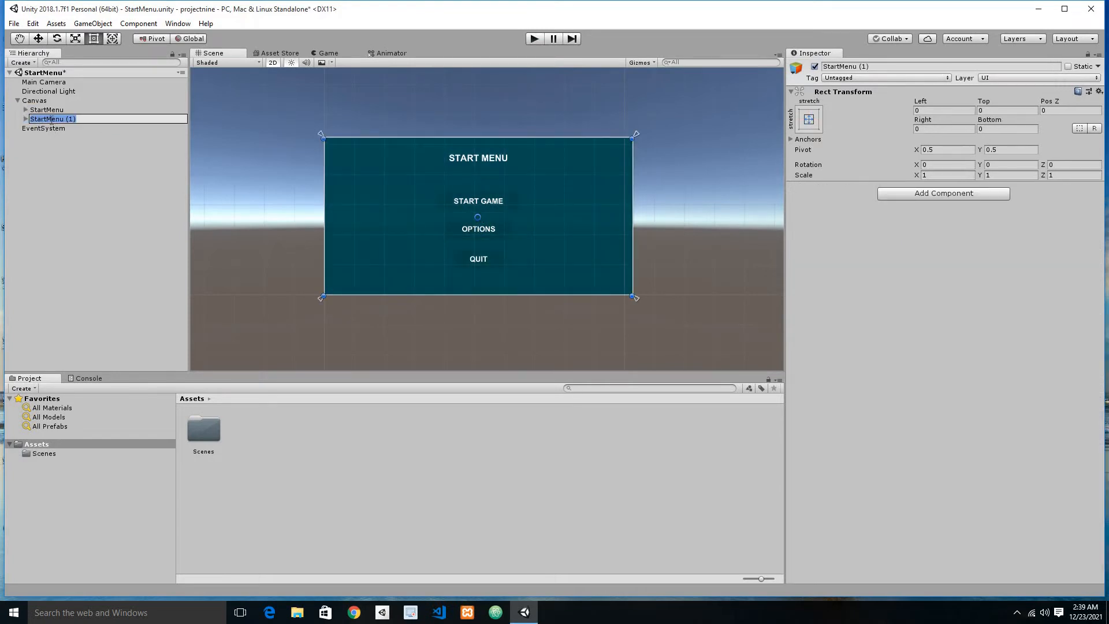
type("OOptionsMenu")
key("Return")
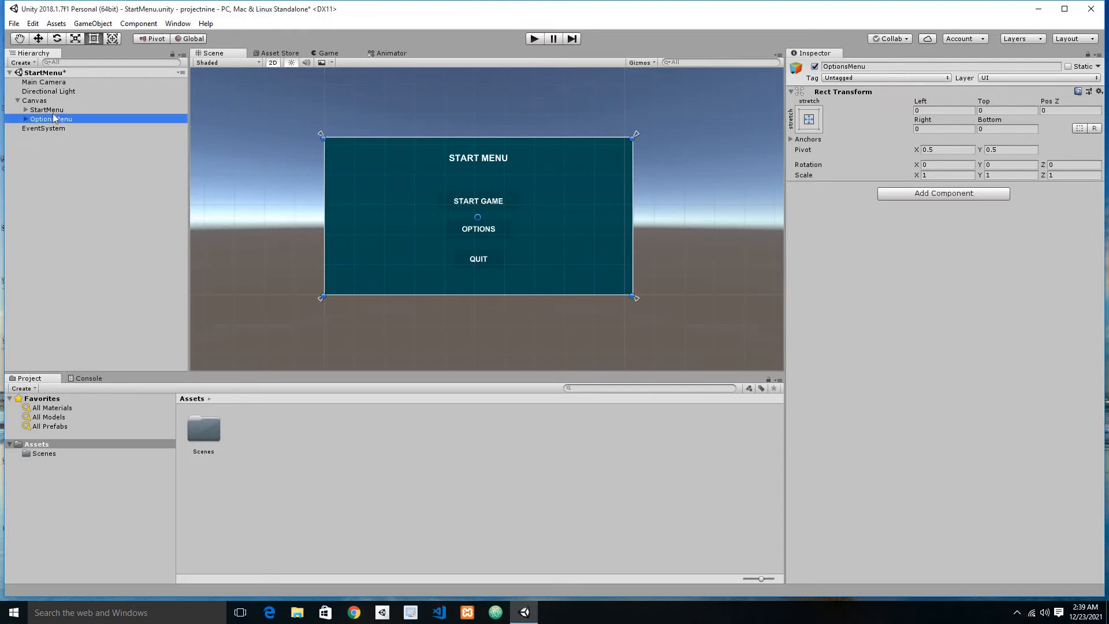
Step: Deactivate the StartMenu object and save the scene
left_click(47, 110)
left_click(815, 67)
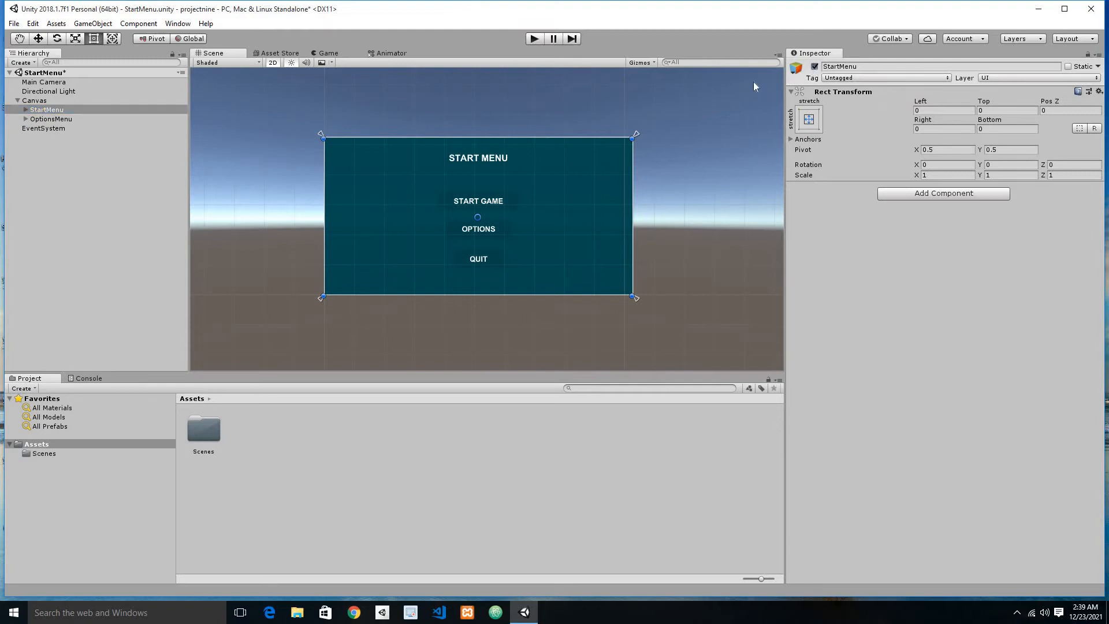
key("ctrl+s")
Step: Change the text of the OptionsMenu's Heading to OPTIONS MENU and save the scene
left_click(38, 120)
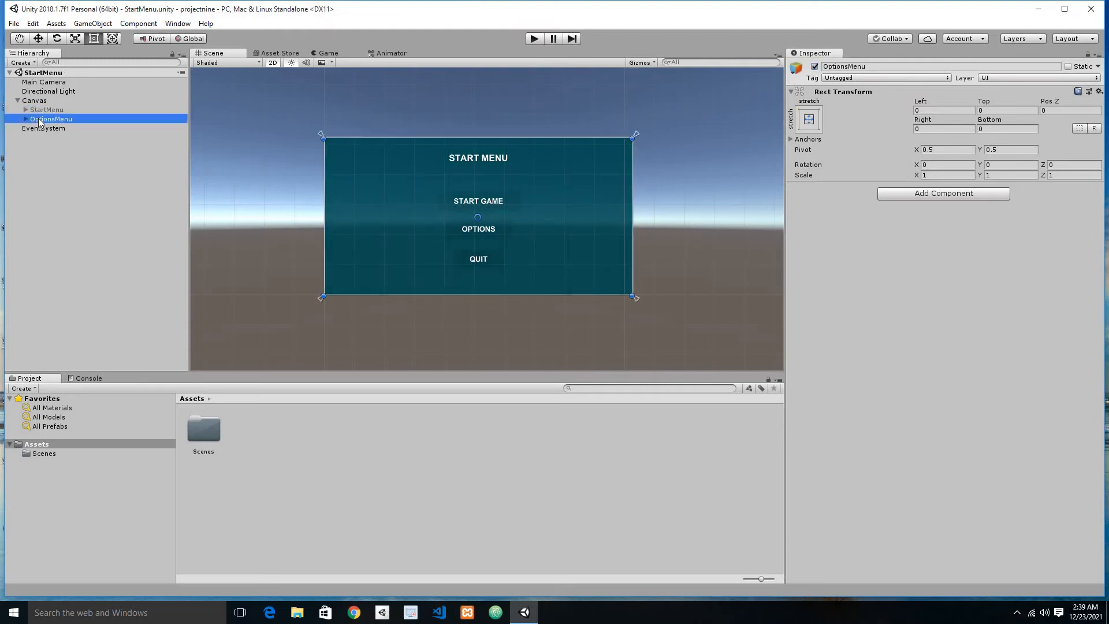
left_click(26, 118)
left_click(53, 138)
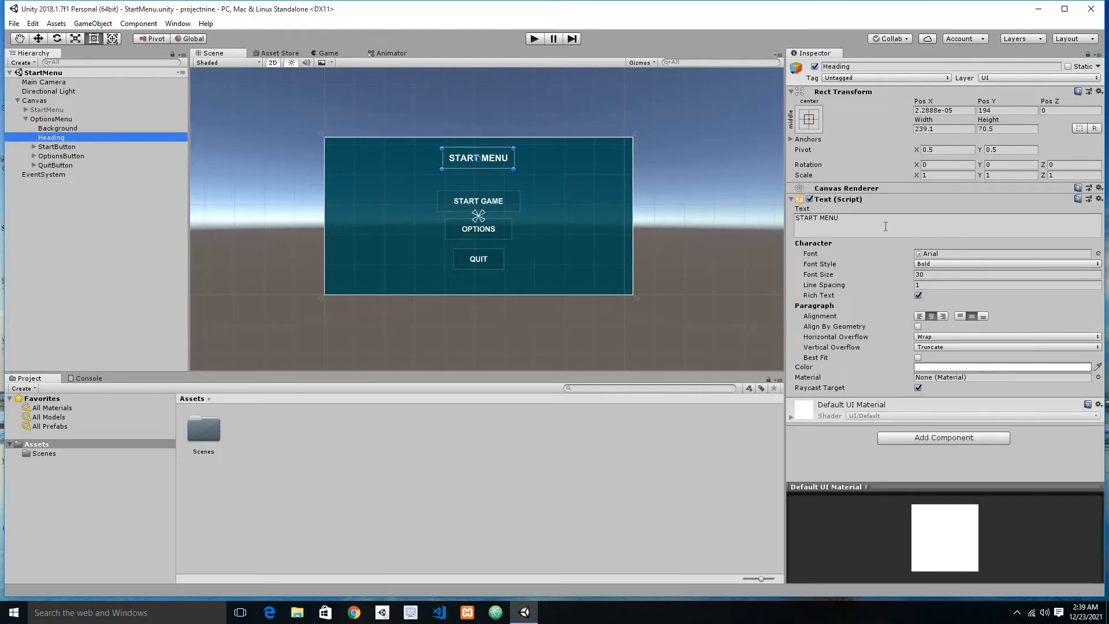
left_click_drag(818, 219, 810, 219)
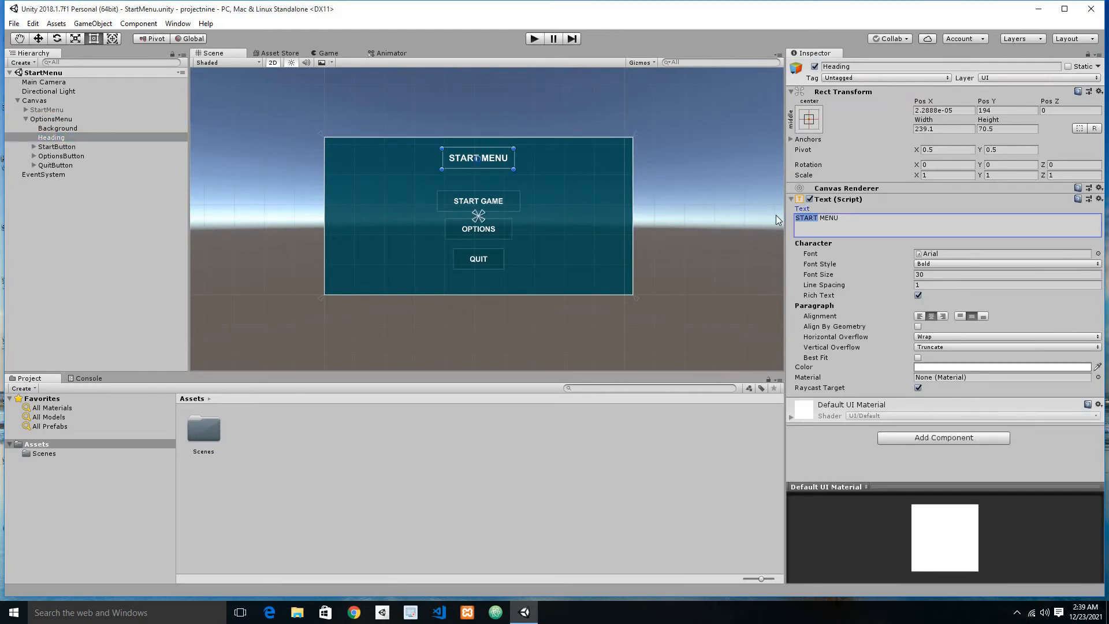
type("OPTIONS")
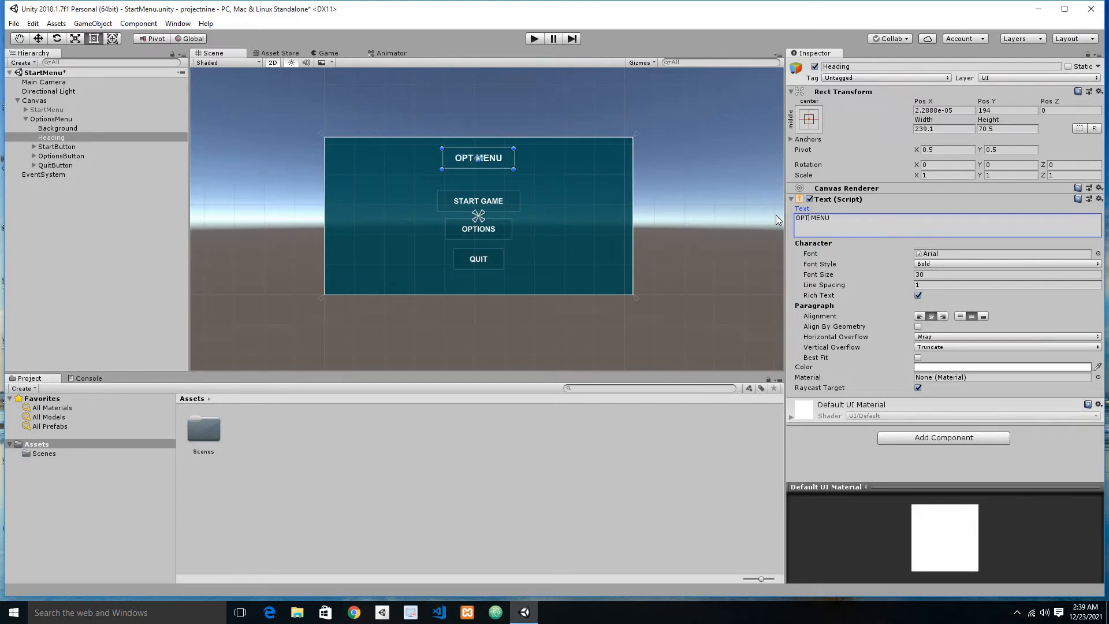
key("ctrl+s")
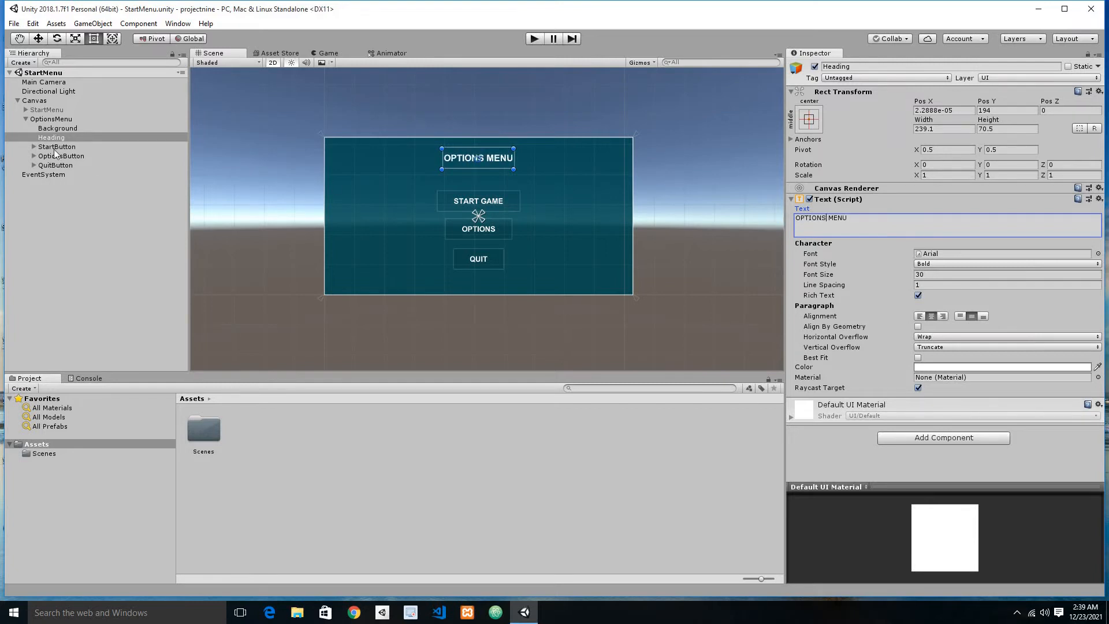
Step: Delete the StartButton and the OptionsButton from the OptionsMenu container
left_click(56, 146)
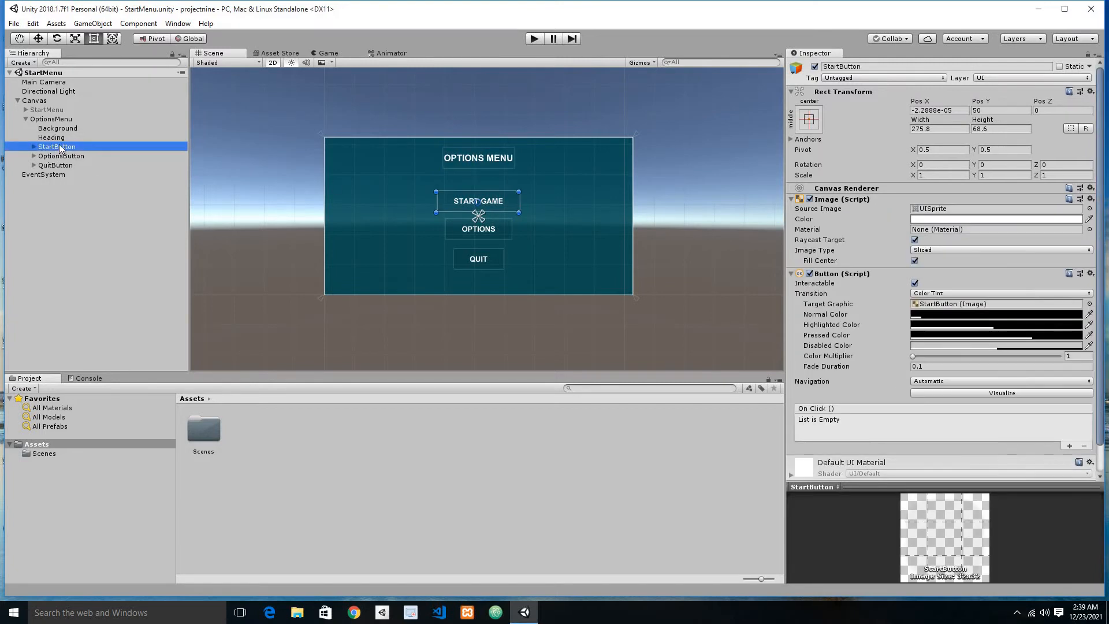
key("Delete")
left_click(72, 149)
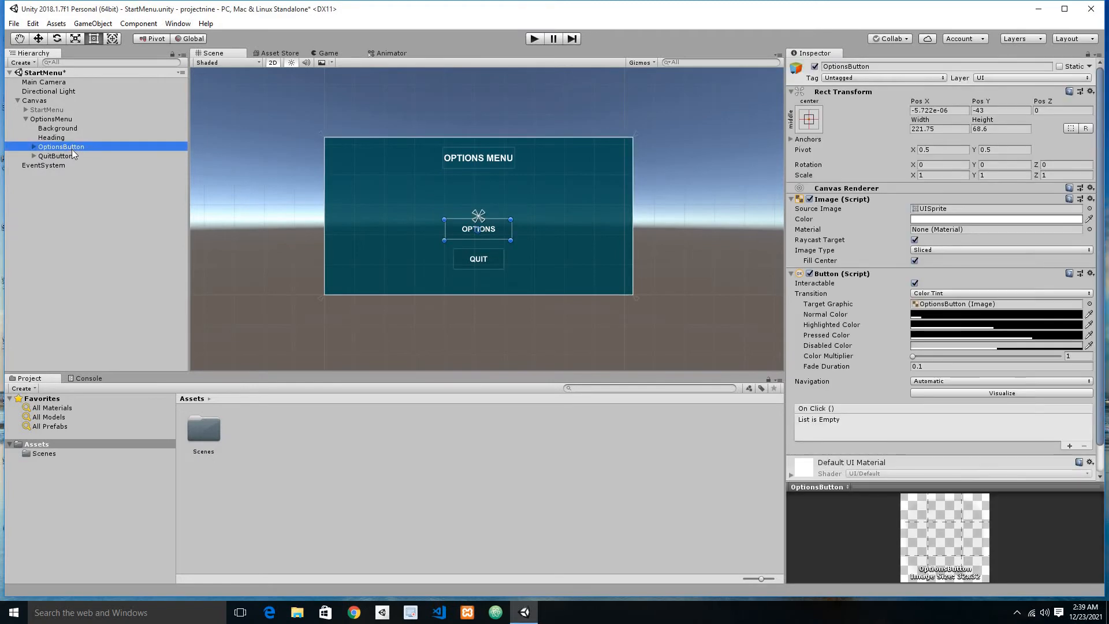
key("Delete")
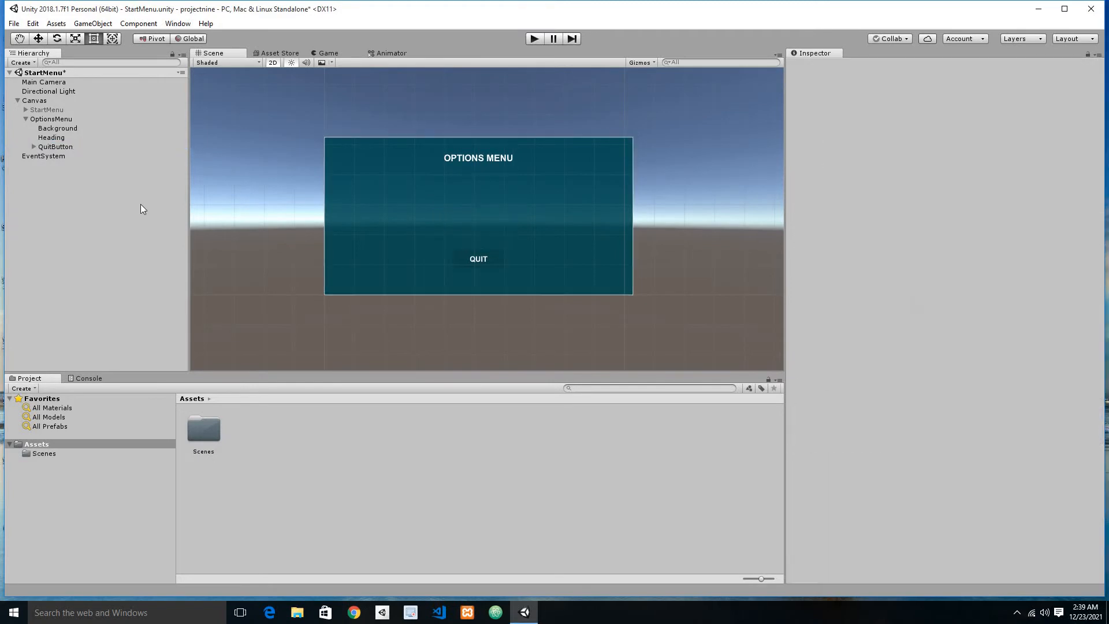
Step: Rename the QuitButton inside the OptionsMenu container as BackButton
left_click(52, 147)
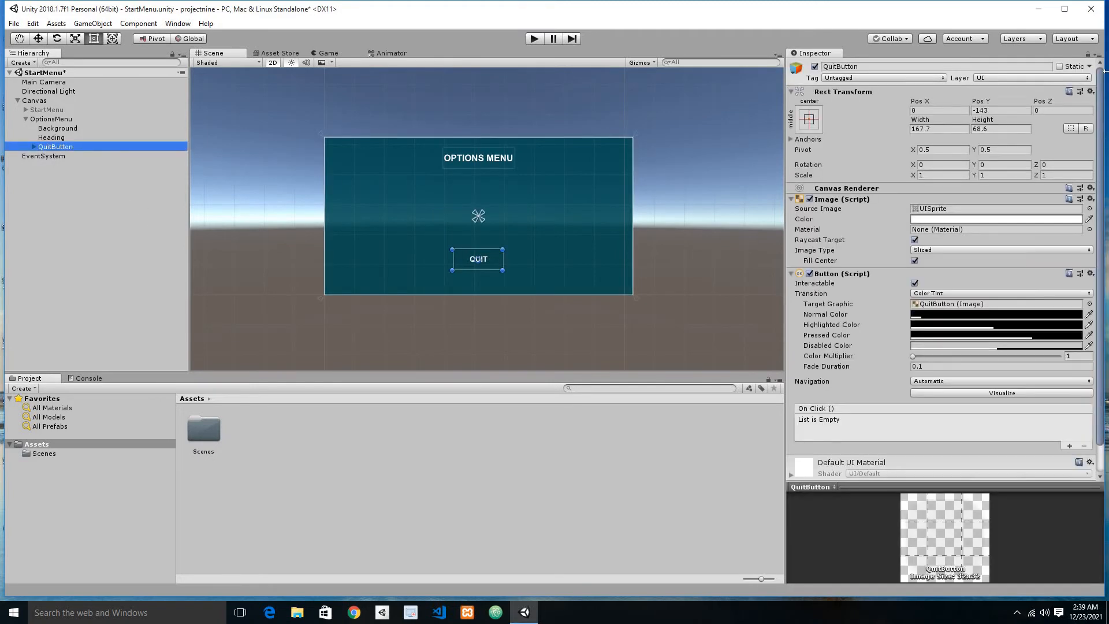
left_click(1064, 8)
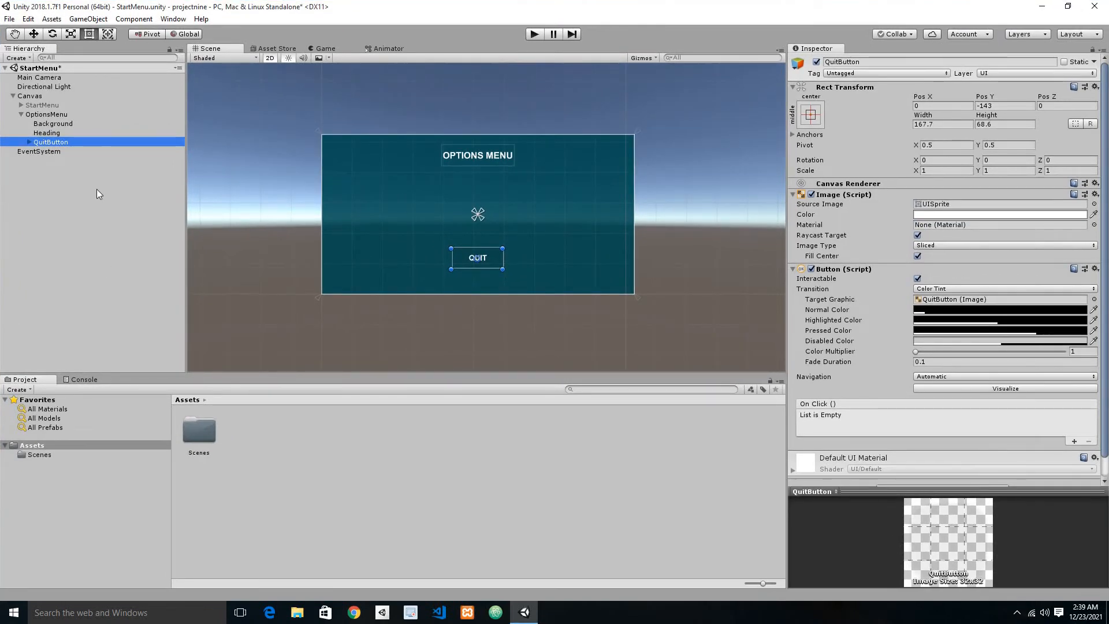
left_click(62, 142)
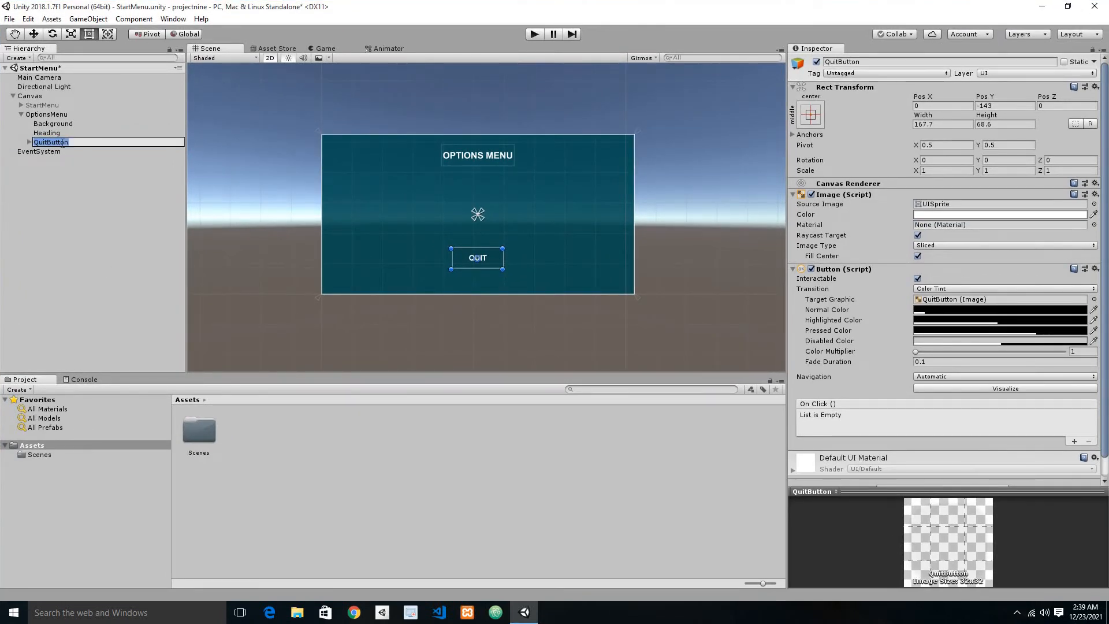
type("b")
key("BackSpace")
type("BackButton")
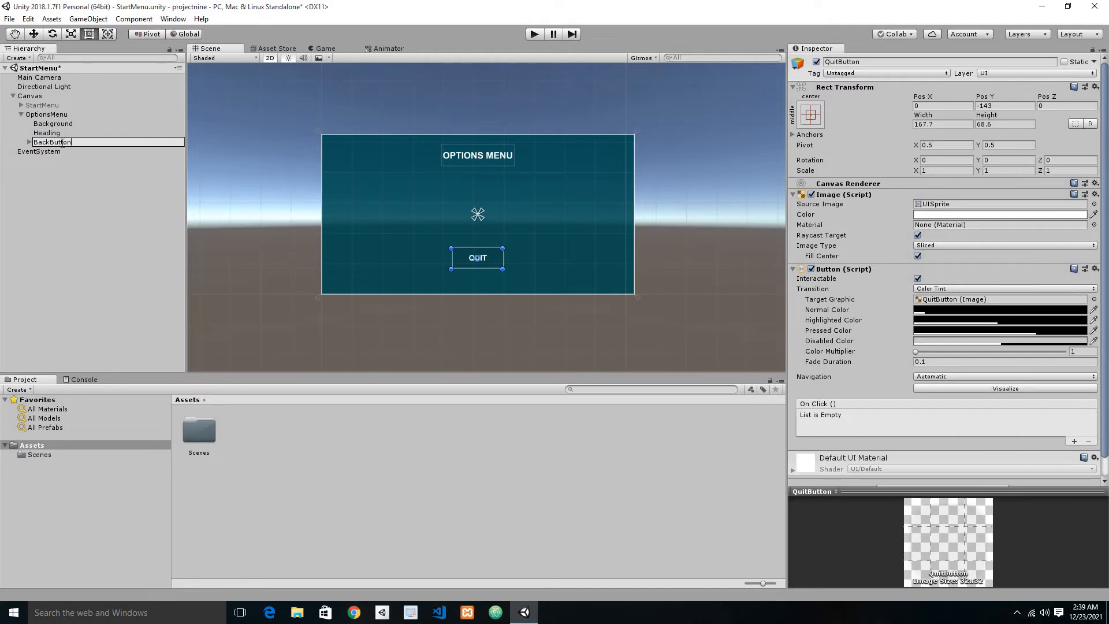
key("Return")
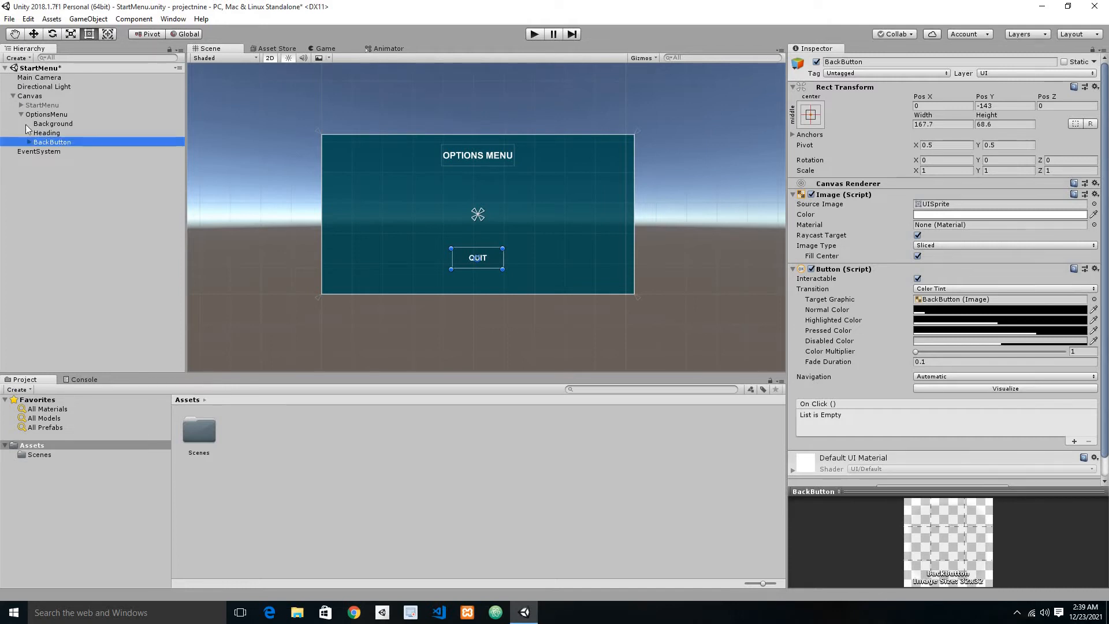
Step: Change the label text of the BackButton to BACK and save the scene
left_click(43, 150)
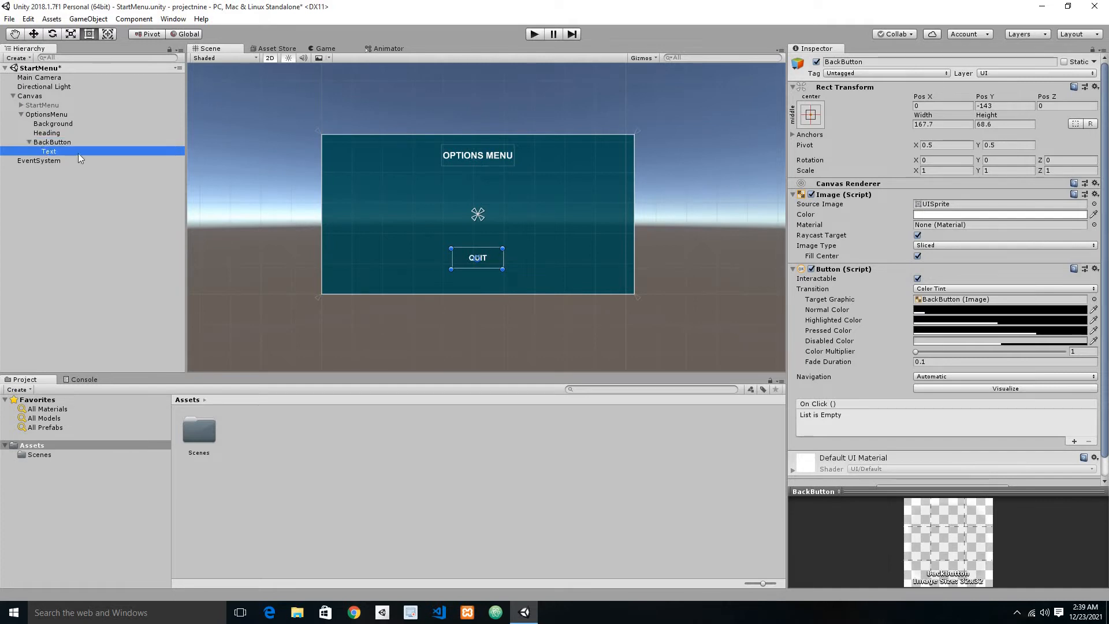
left_click(835, 224)
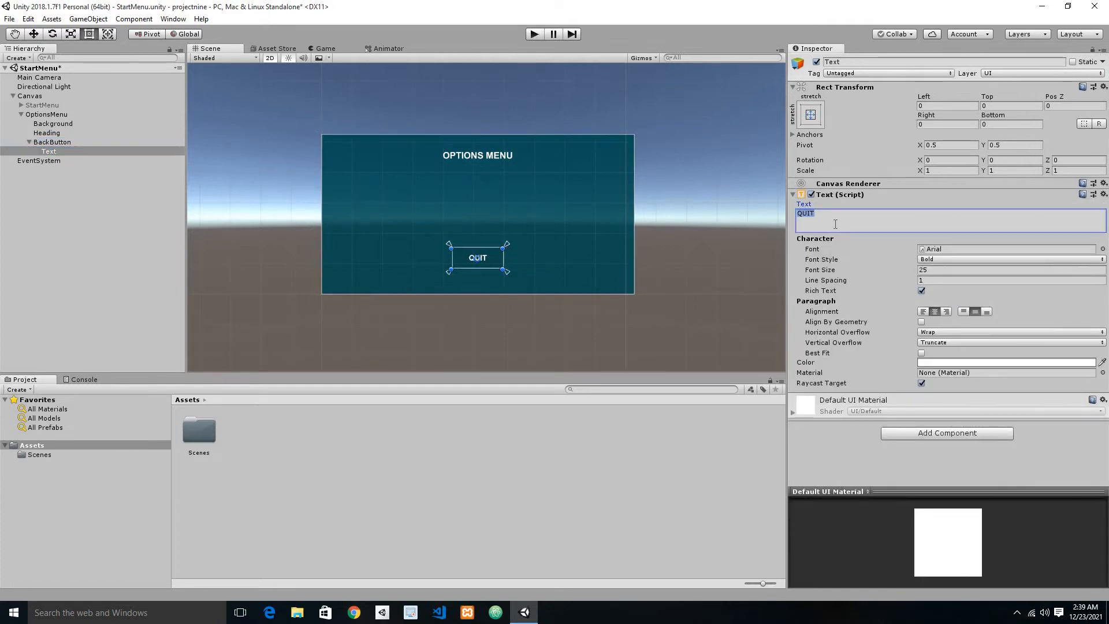
type("BACK")
key("ctrl+s")
left_click(29, 141)
Step: Add a UI Text object inside the OptionsMenu container and name it volume
left_click(47, 115)
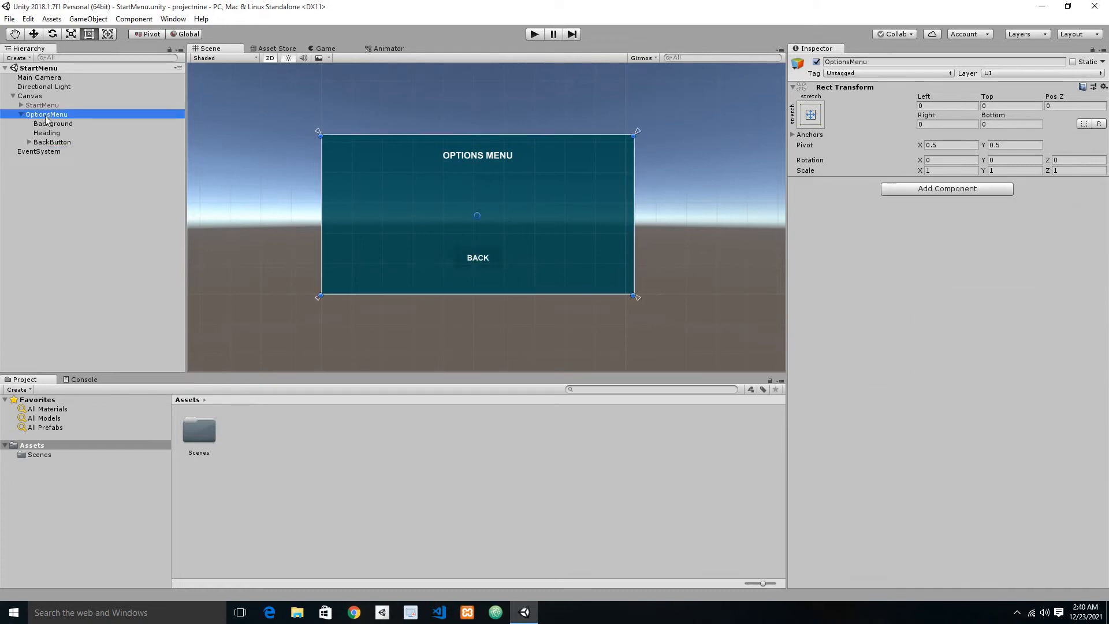
right_click(46, 118)
mouse_move(124, 300)
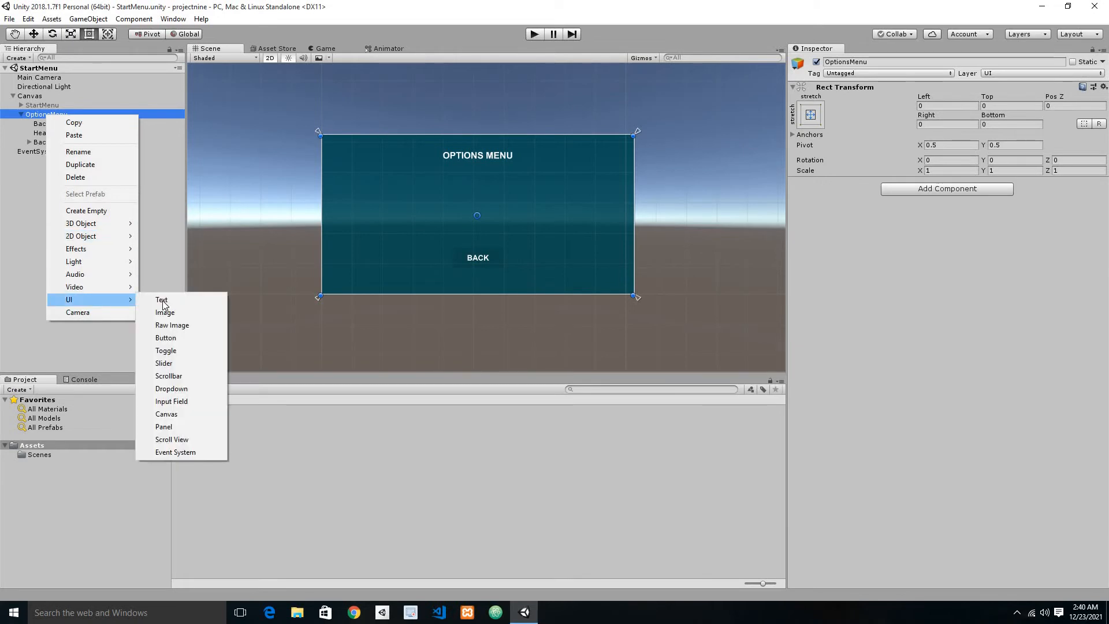
left_click(162, 300)
left_click(42, 151)
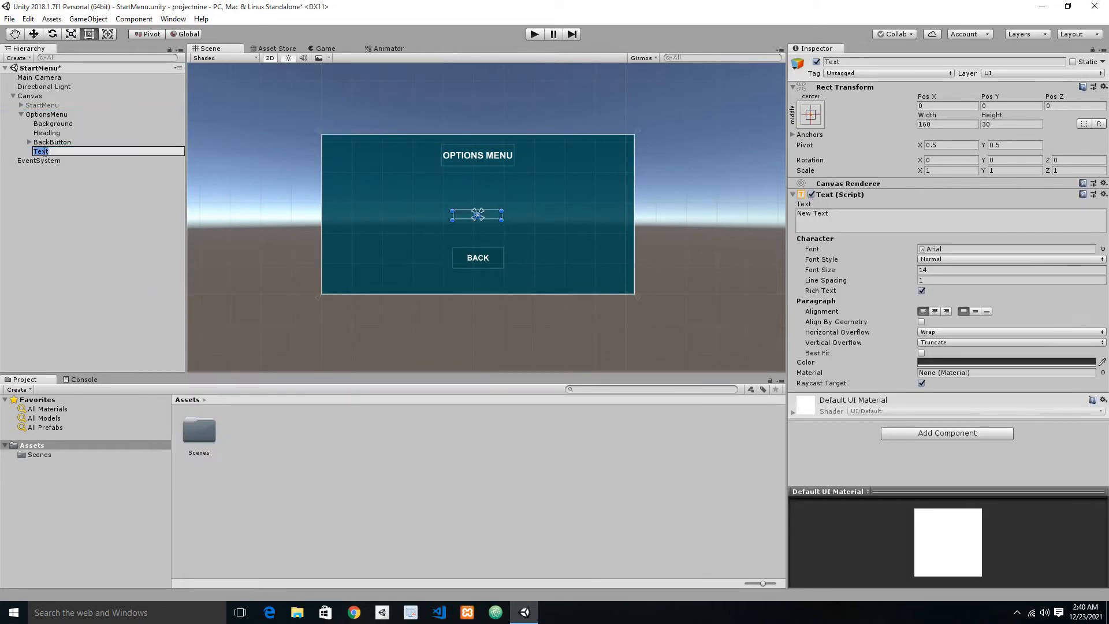
type("volume")
key("Return")
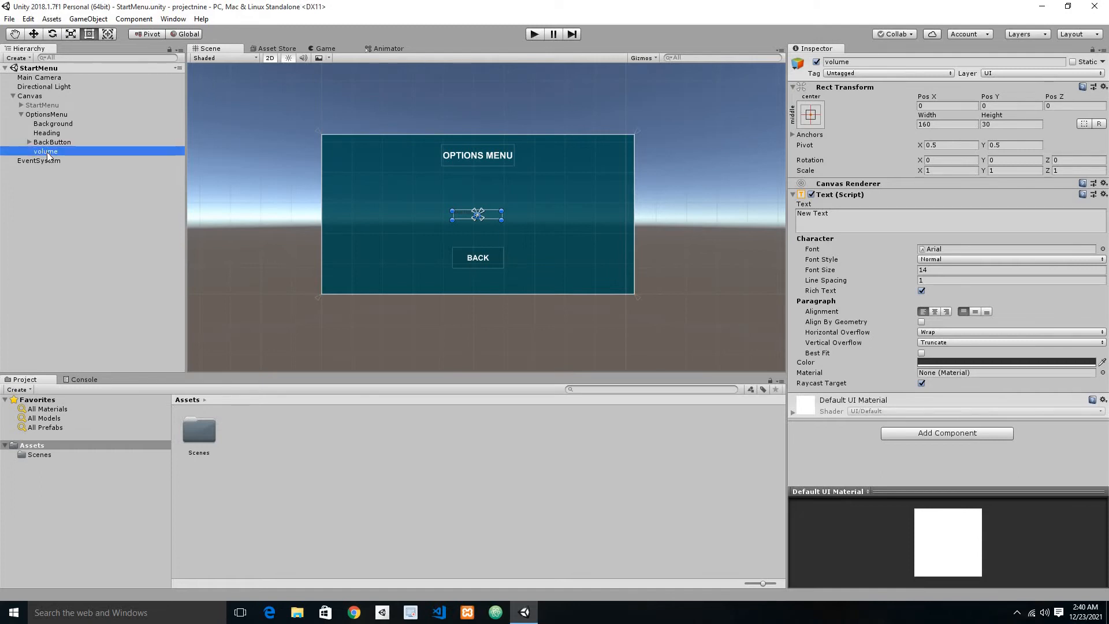
Step: Change the displayed text of the volume object to VOLUME
right_click(48, 157)
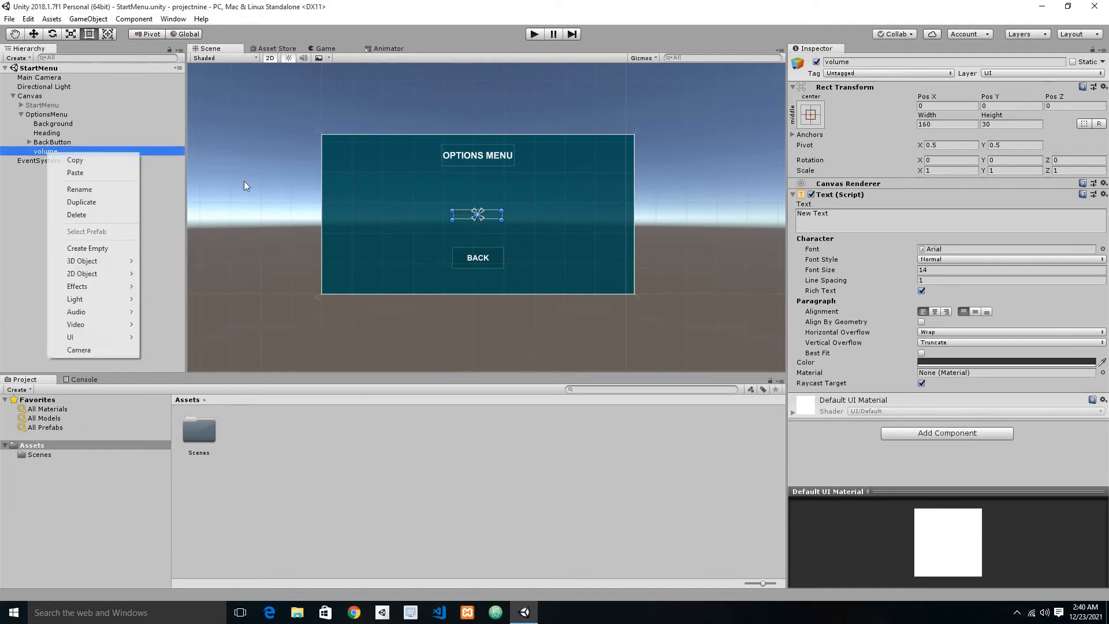
left_click(34, 168)
left_click(45, 151)
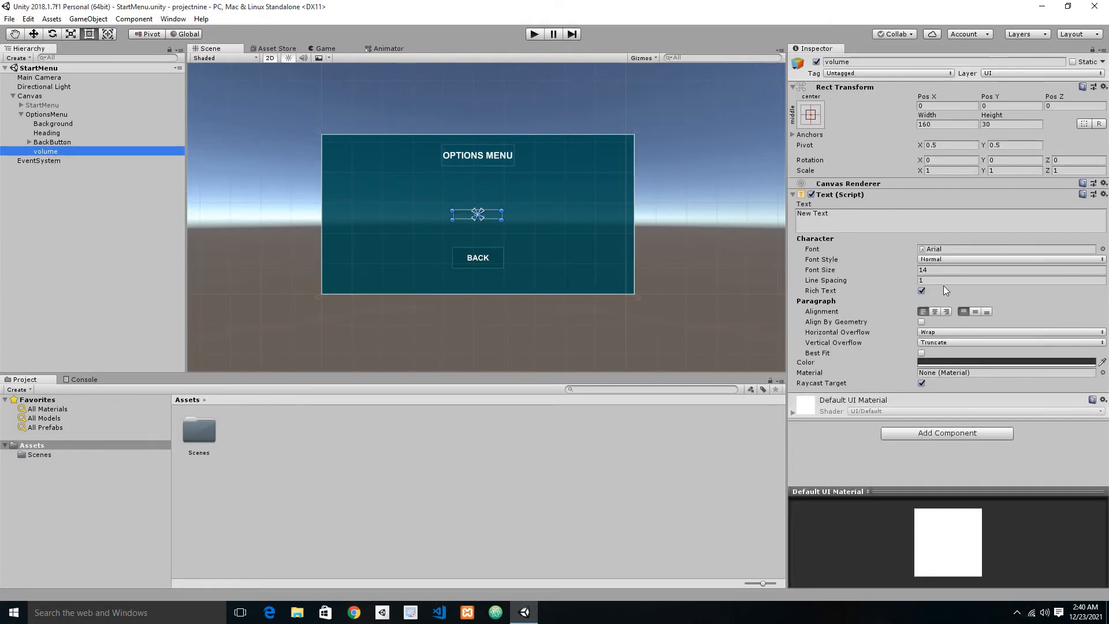
left_click(828, 211)
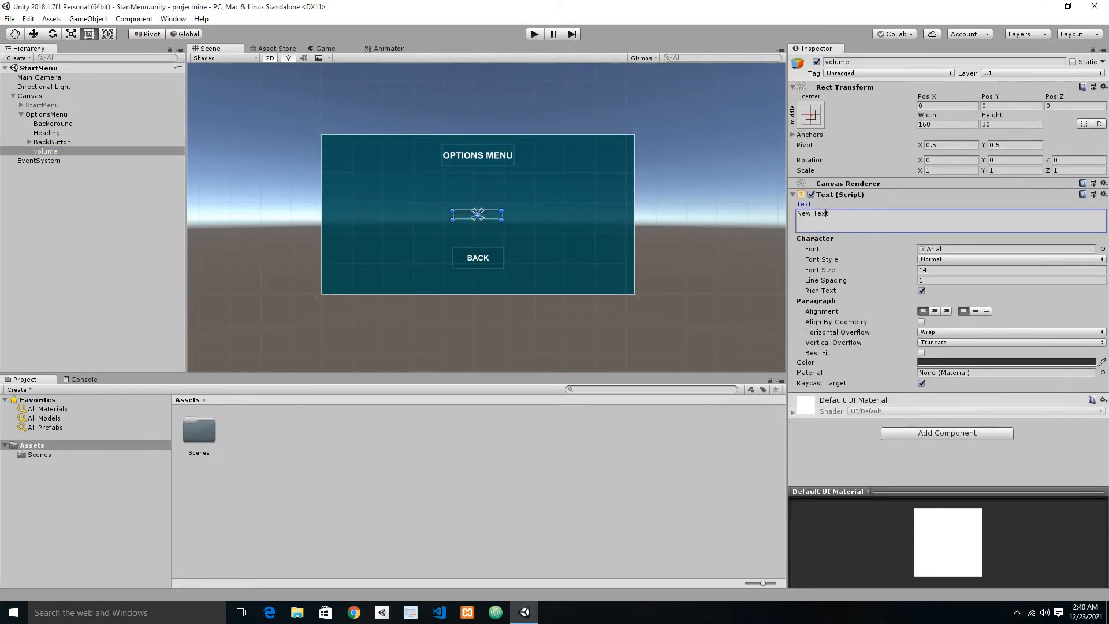
type("VOLUME")
Step: Style the VOLUME text as bold, font size 20, centred horizontally and vertically, and save the scene
left_click(975, 260)
left_click(959, 285)
left_click(943, 269)
double_click(943, 270)
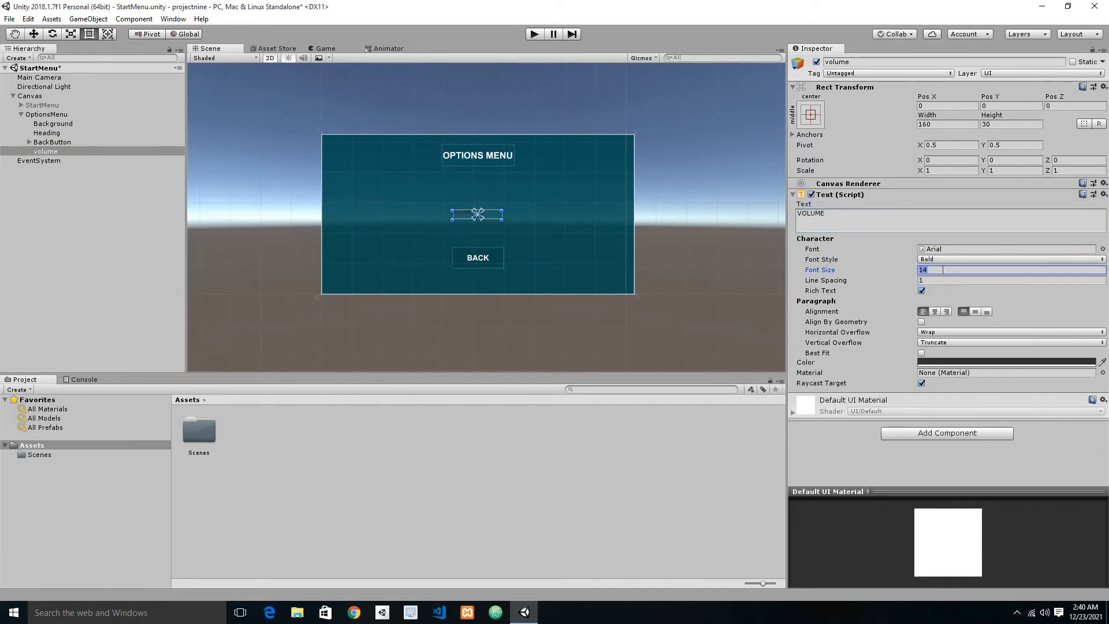
type("20")
left_click(936, 310)
left_click(977, 312)
key("ctrl+s")
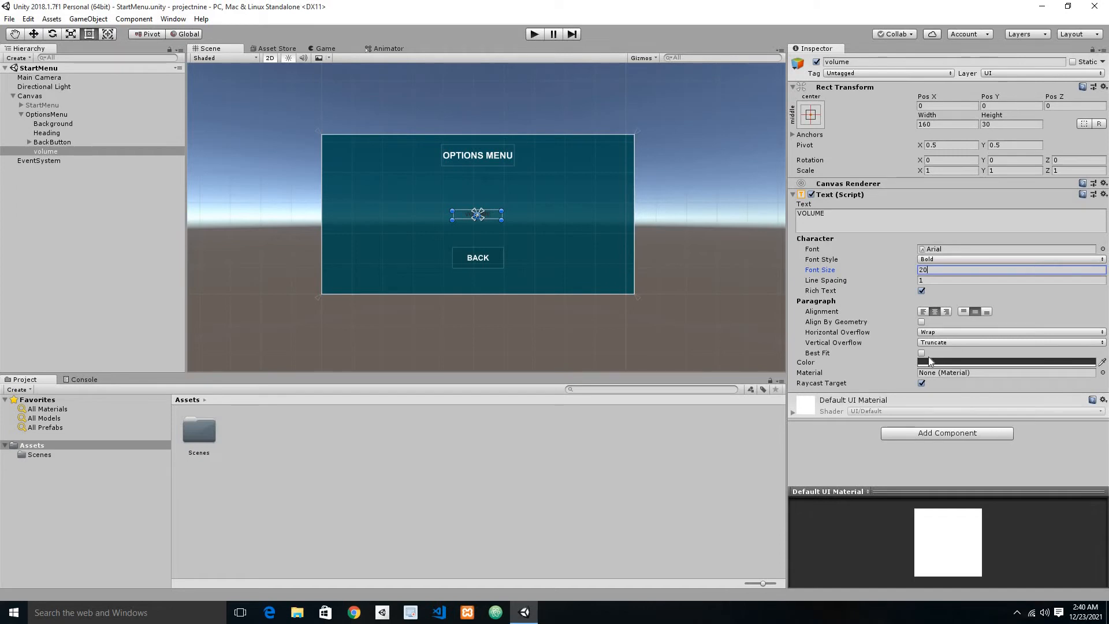
Step: Set the VOLUME text colour to near-white, about F8F8F8, and save the scene
left_click(930, 362)
left_click_drag(102, 119, 22, 75)
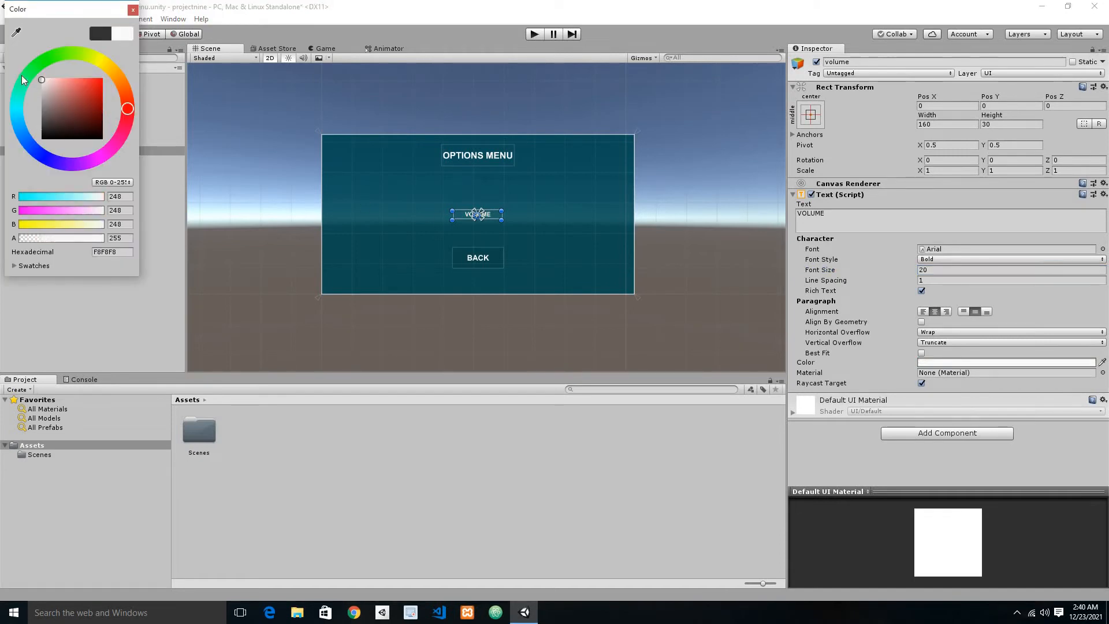
left_click(110, 346)
key("ctrl+s")
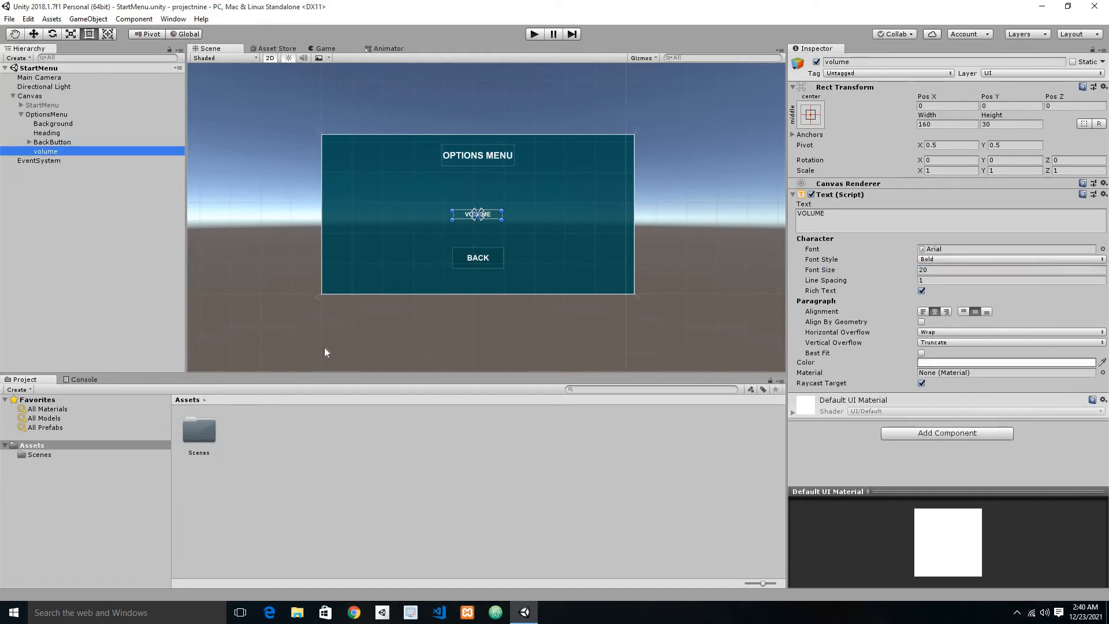
Step: Add a UI Slider as a child of the volume object
right_click(46, 152)
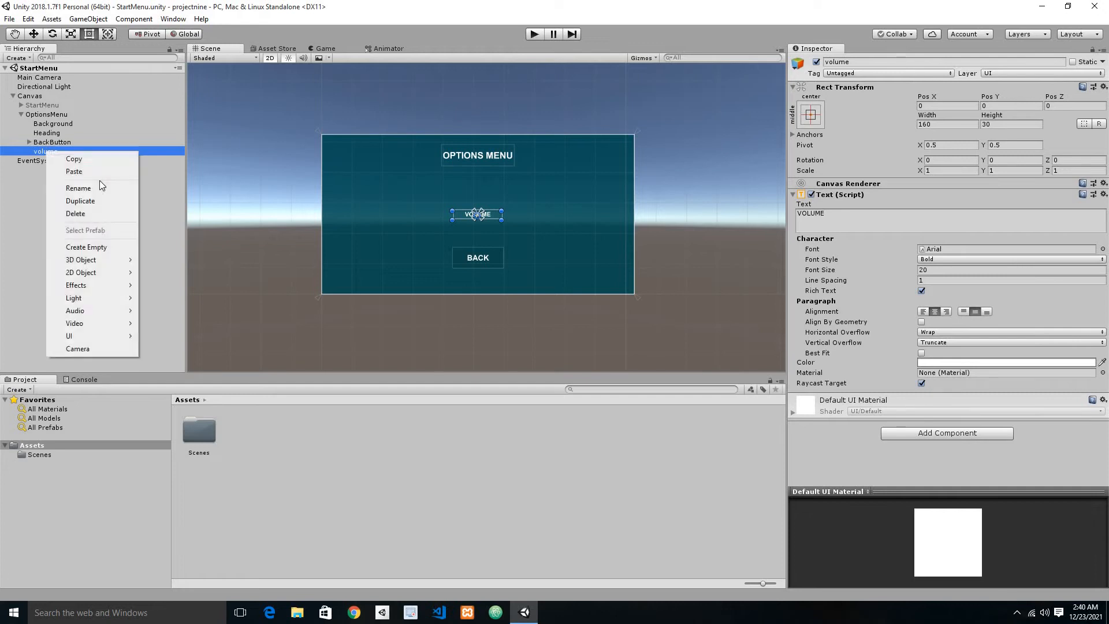
mouse_move(109, 335)
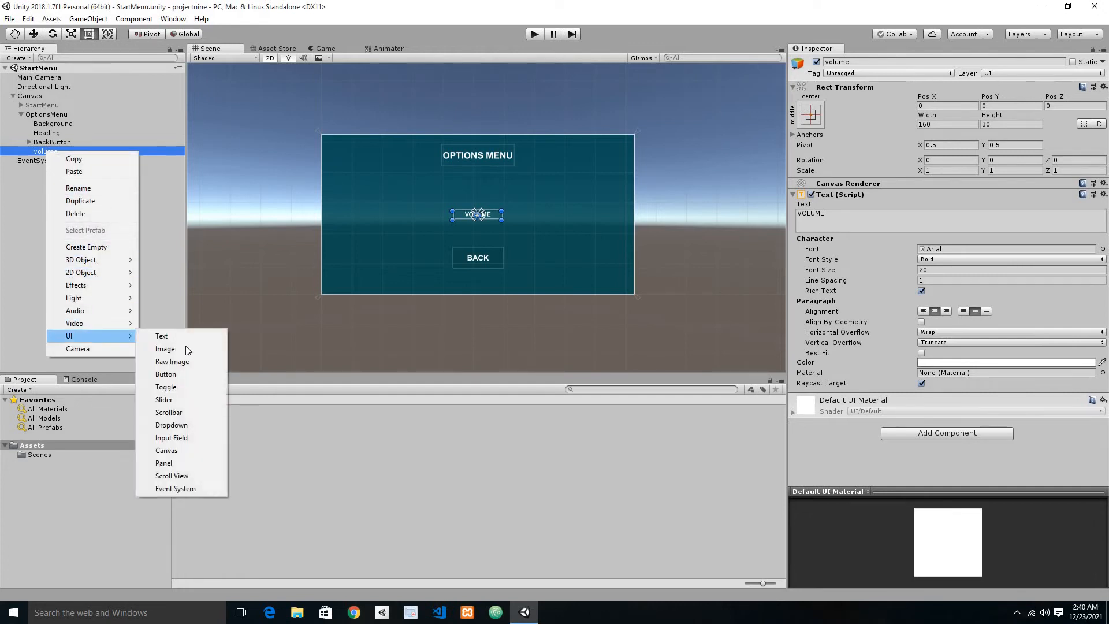
left_click(164, 399)
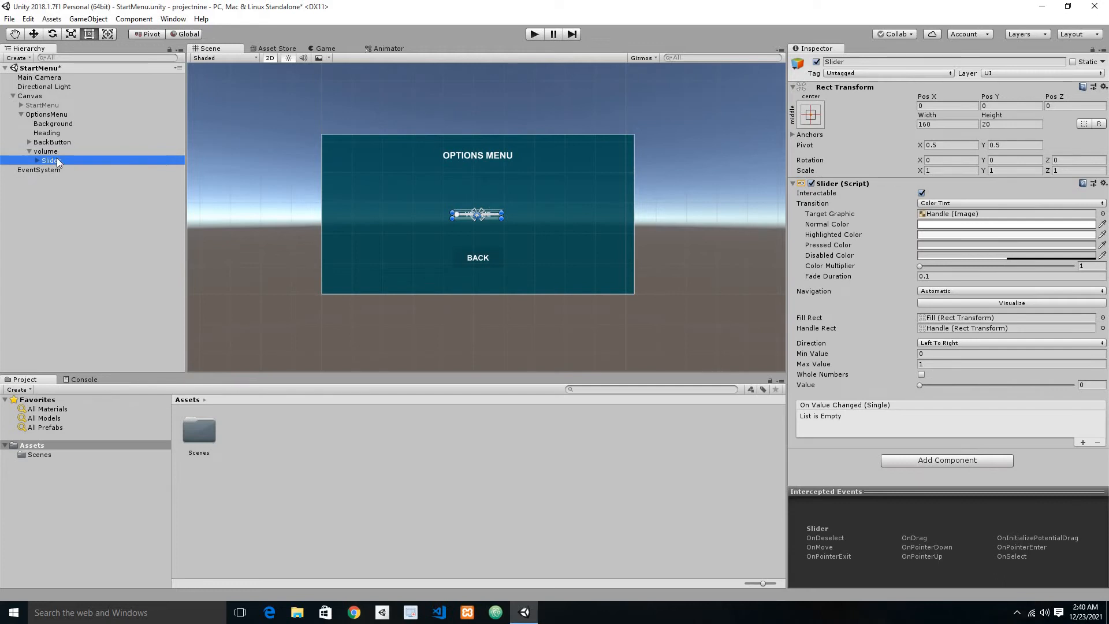
left_click(86, 221)
Step: Move the slider below the VOLUME label to about Pos Y -44, widen it rightward to about 280, and save the scene
left_click(474, 215)
left_click_drag(490, 215, 490, 231)
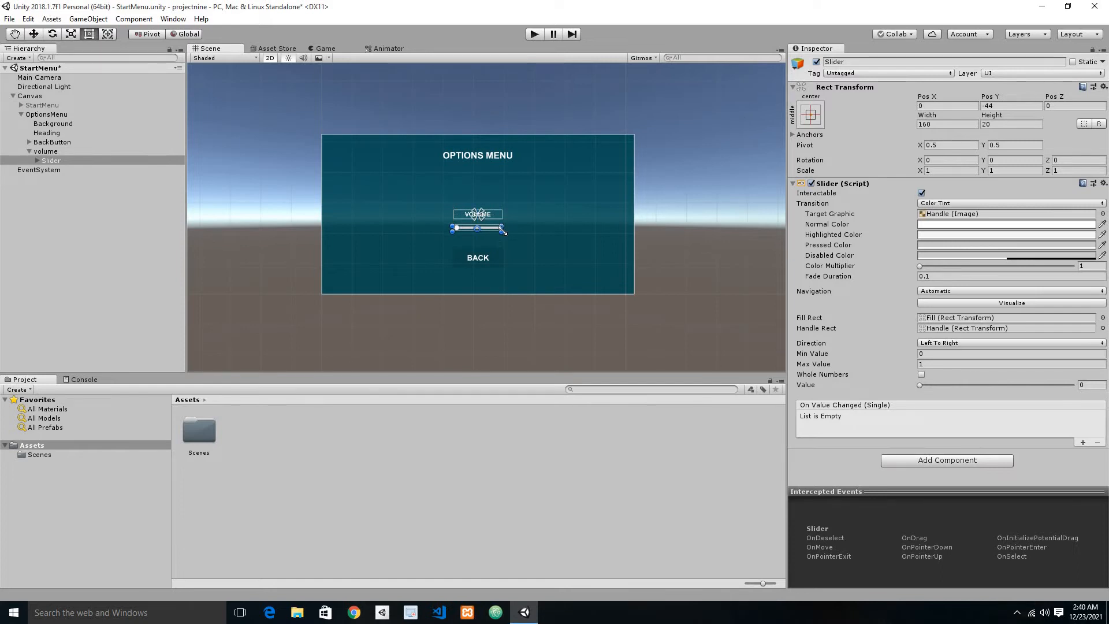
left_click_drag(501, 229, 537, 233)
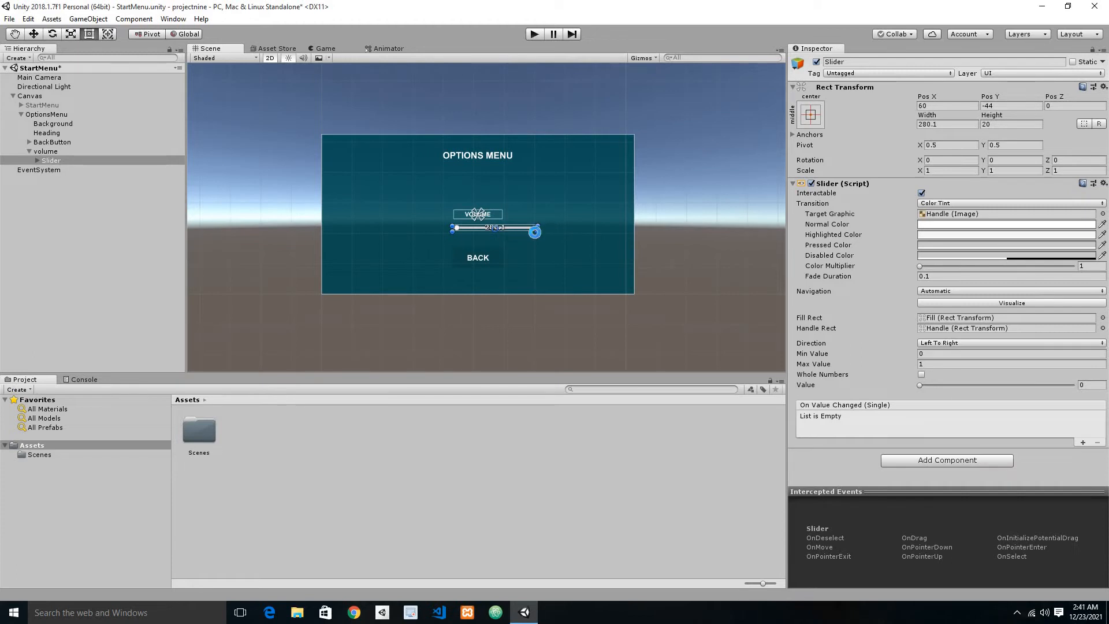
key("ctrl+s")
Step: Run the scene and test the volume slider by moving its handle to maximum and back near minimum
left_click(529, 39)
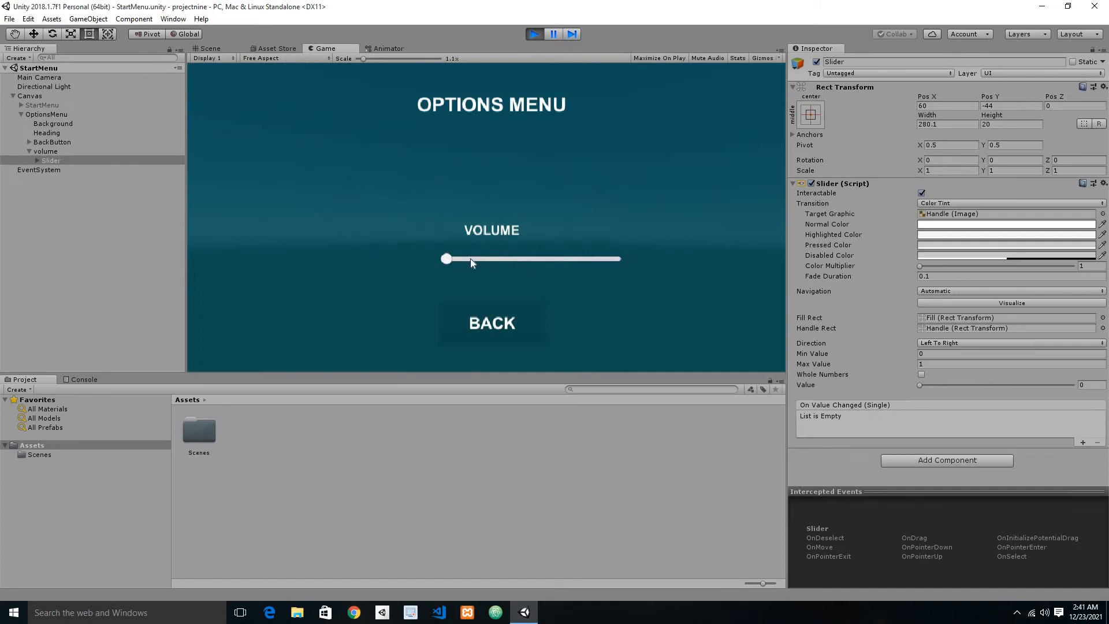
left_click_drag(461, 258, 642, 263)
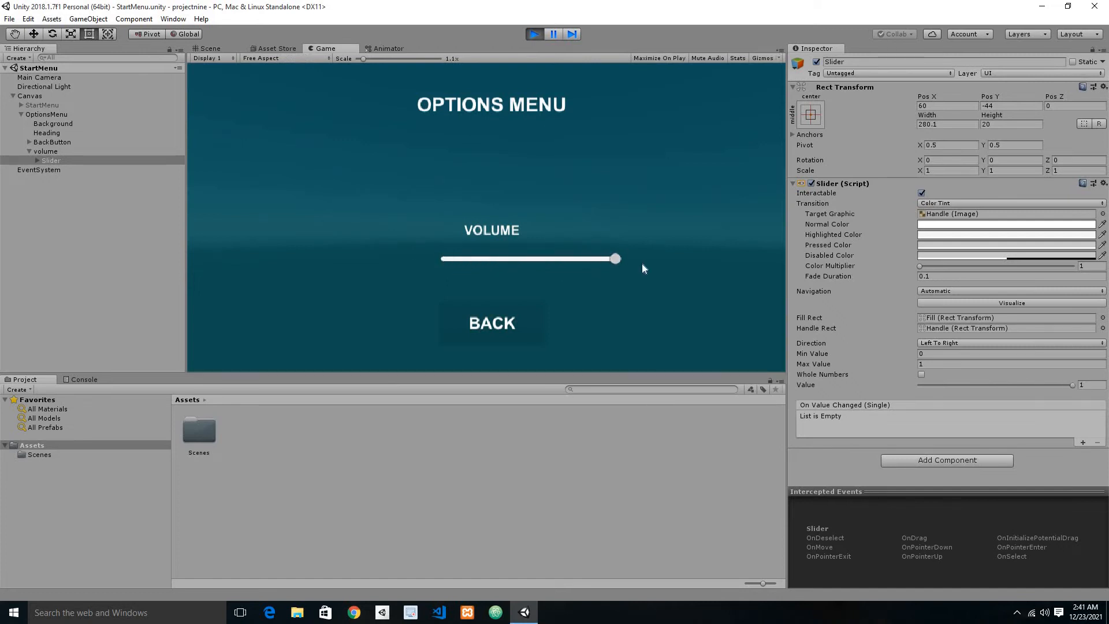
left_click_drag(503, 258, 459, 258)
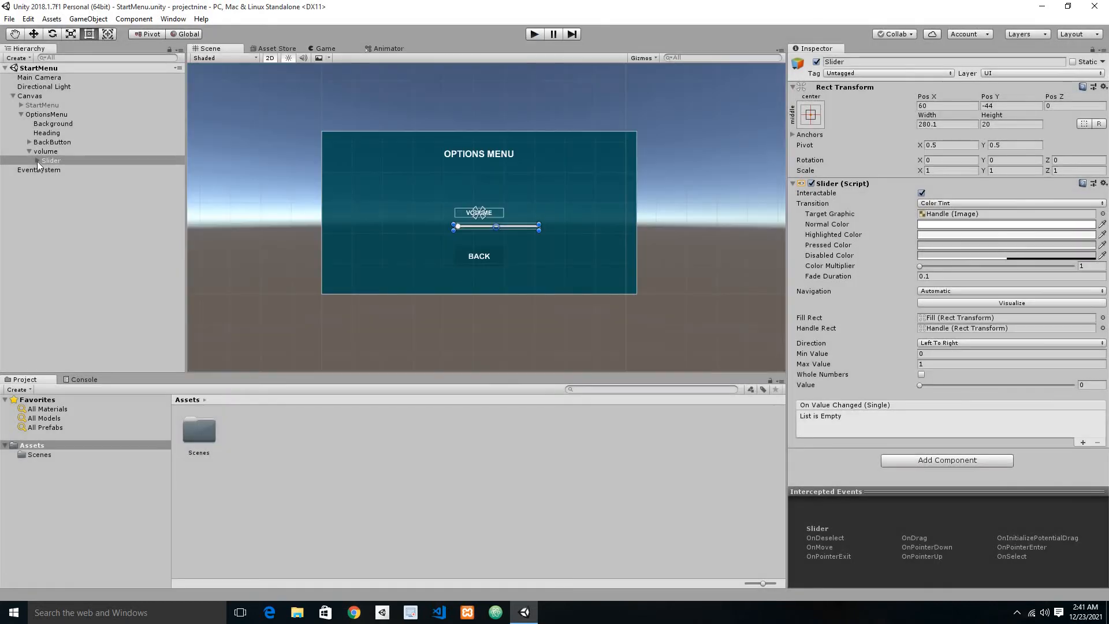
Step: Delete the Handle Slide Area from the volume Slider and save the scene
left_click(37, 161)
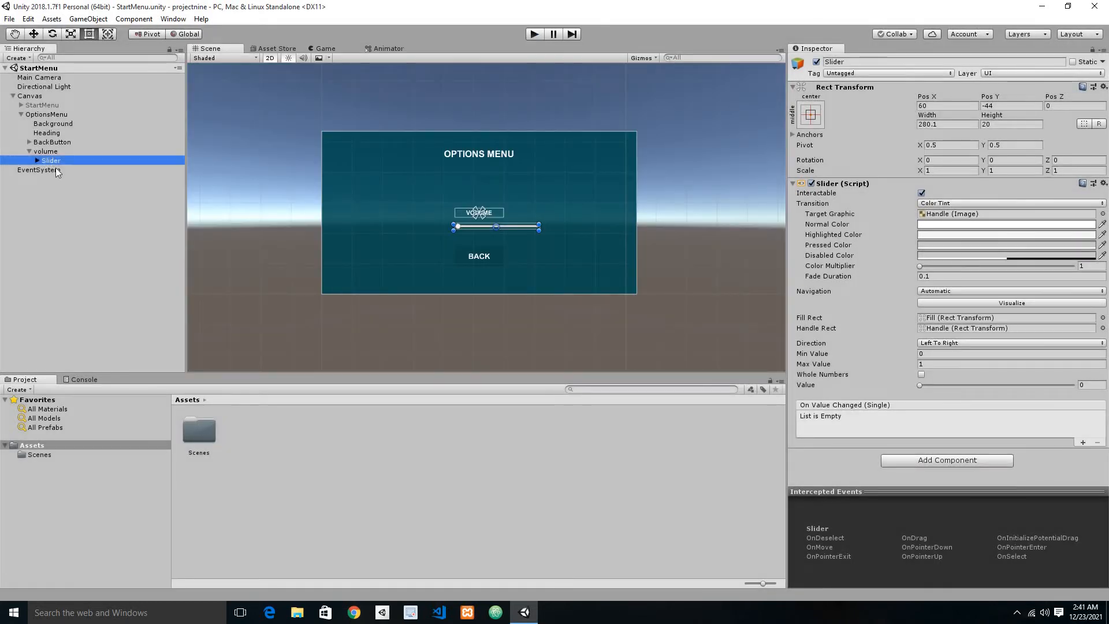
left_click(49, 188)
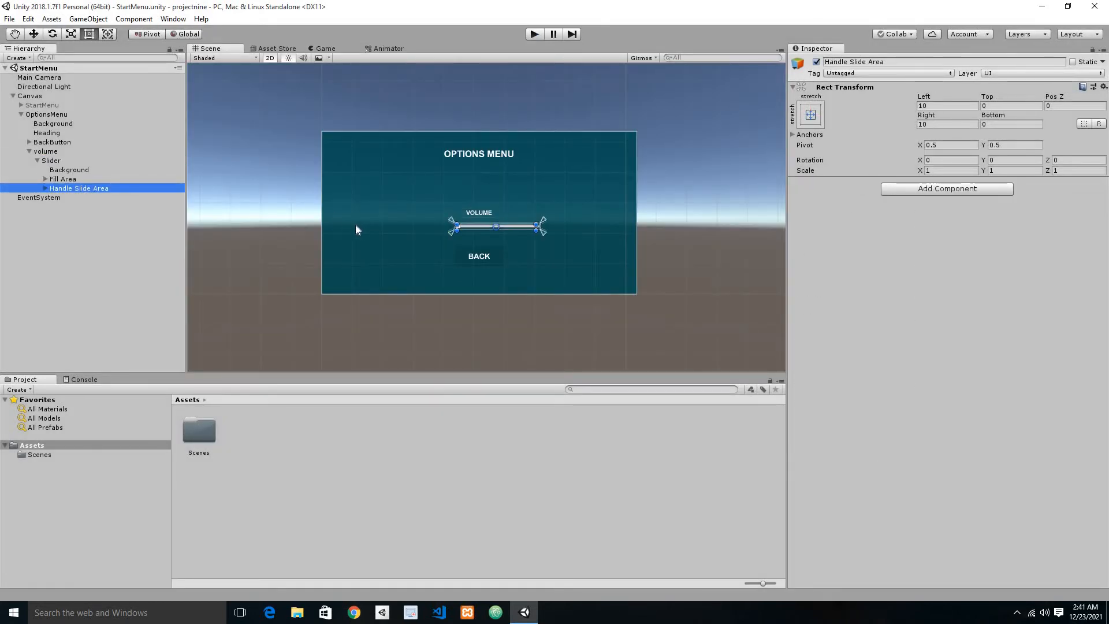
key("Delete")
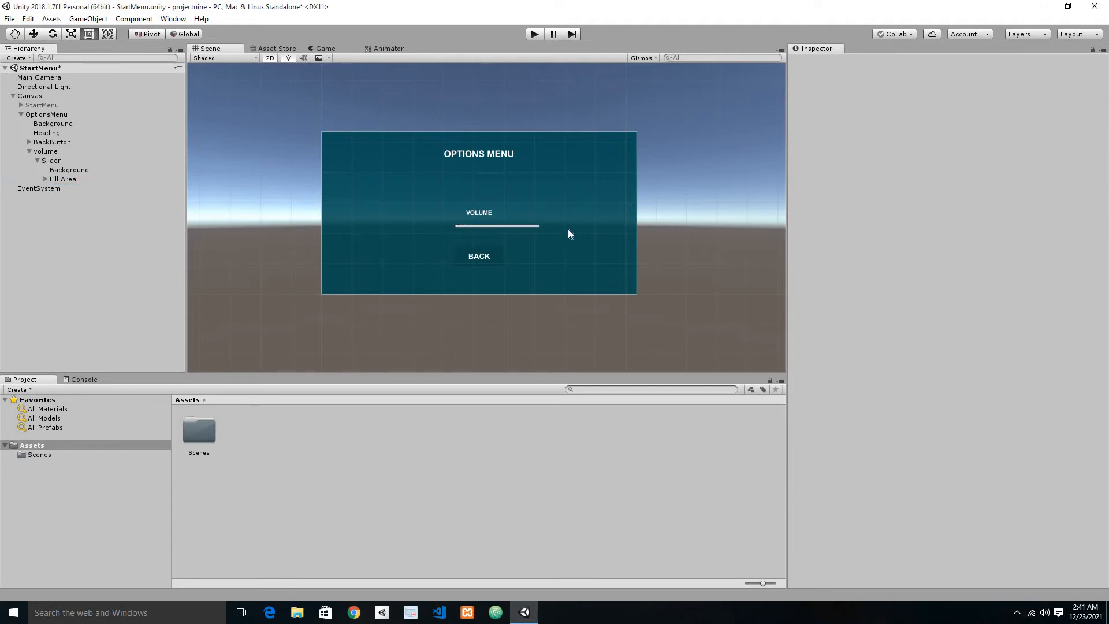
key("ctrl+s")
Step: Set the Image colour of the slider's Fill object to cyan, about 00FDFF, and save the scene
left_click(61, 188)
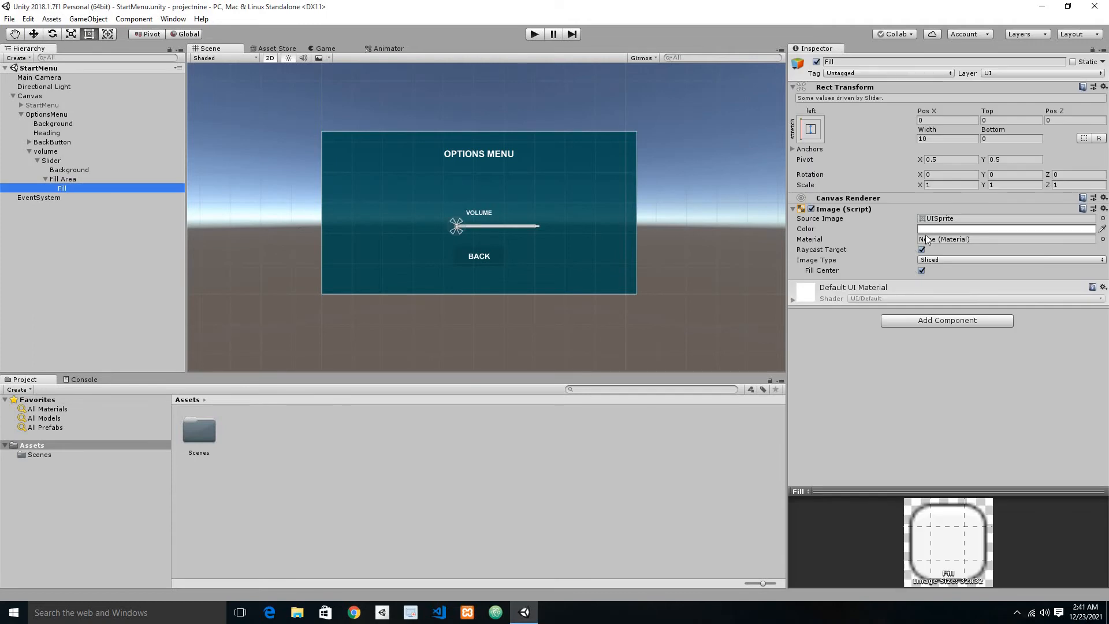
left_click(927, 229)
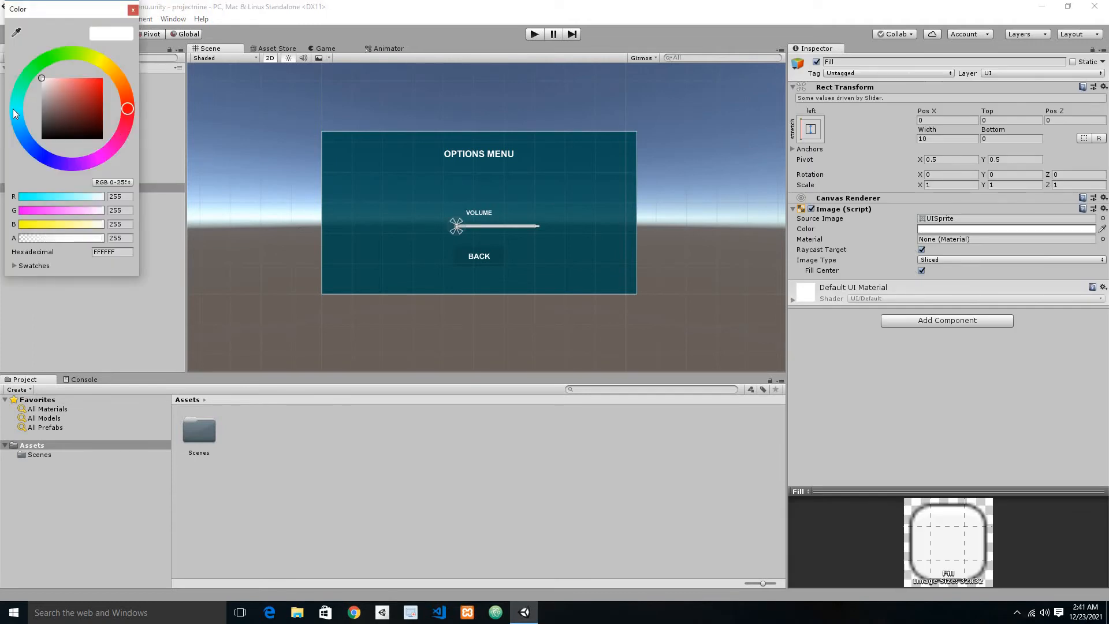
left_click(18, 107)
left_click_drag(94, 95, 145, 48)
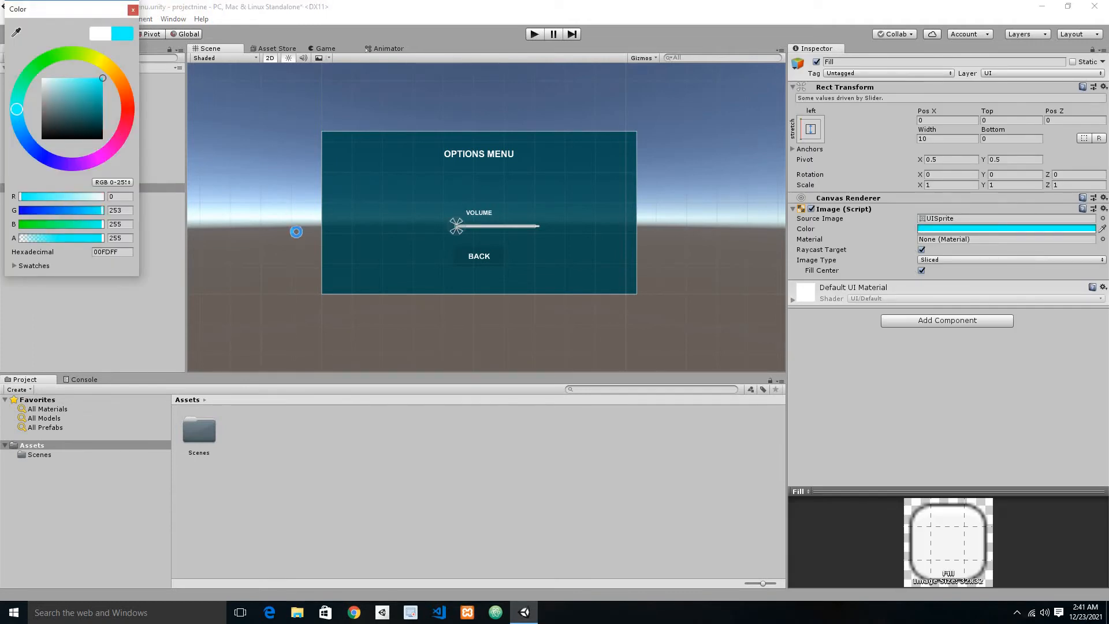
key("ctrl+s")
Step: Run the scene and test the handleless volume slider by moving its cyan fill towards maximum
left_click(536, 35)
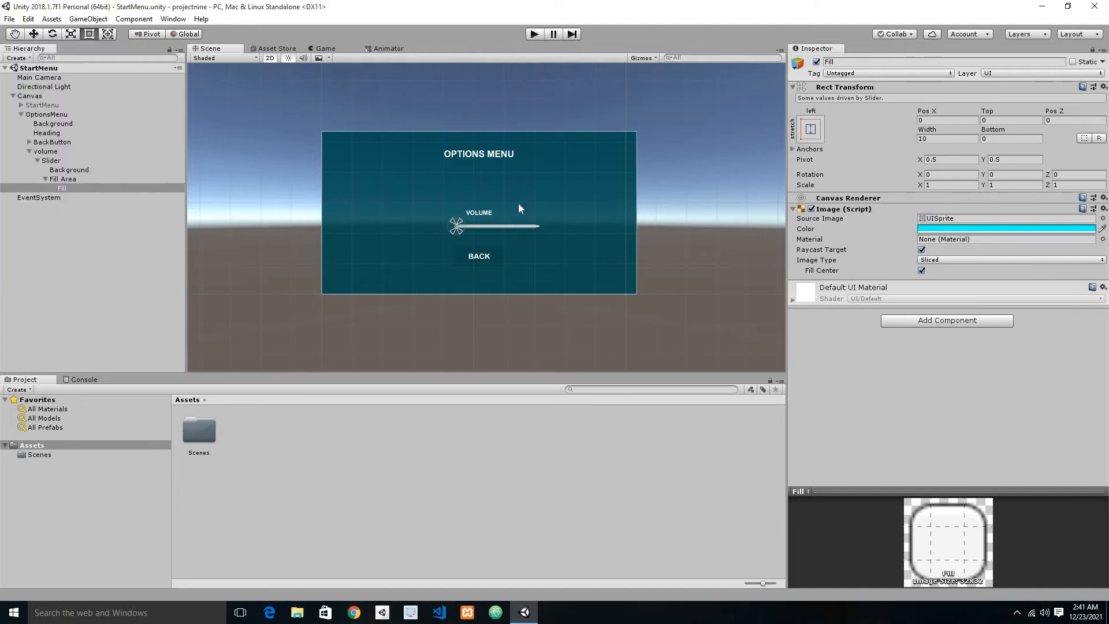
left_click(534, 34)
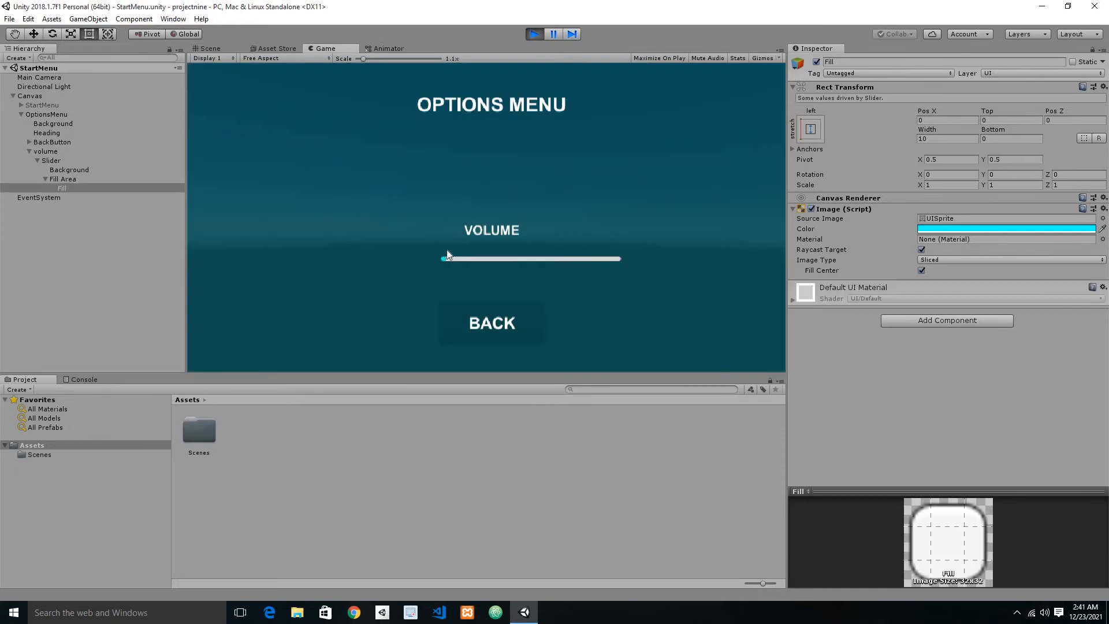
left_click_drag(448, 261, 646, 278)
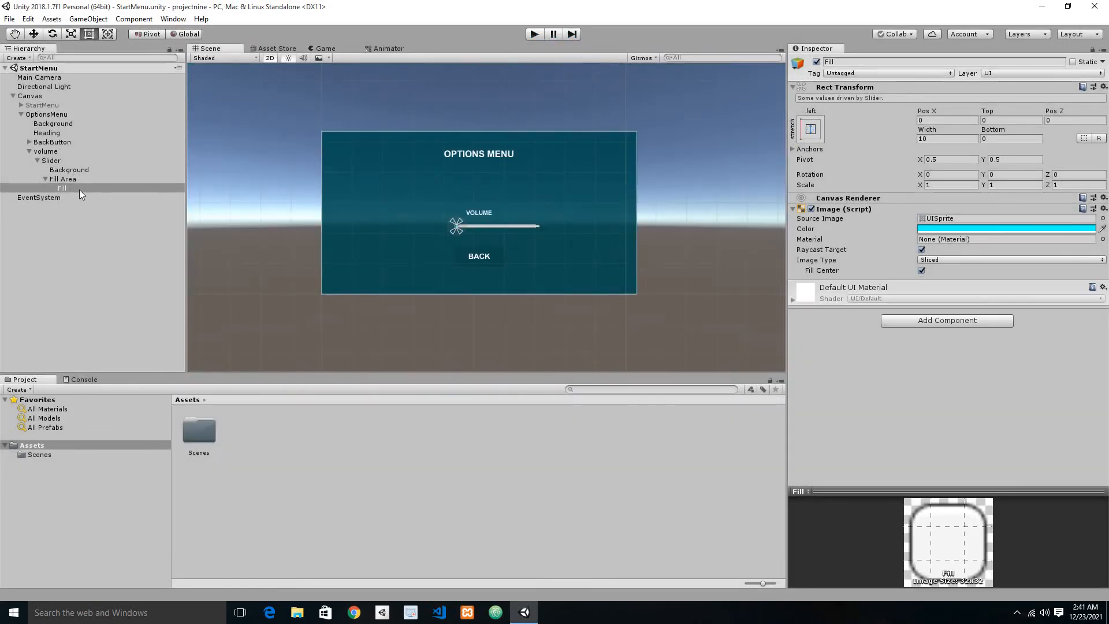
Step: Set the Right and Left offsets of the slider's Fill Area to 0 and save the scene
left_click(64, 179)
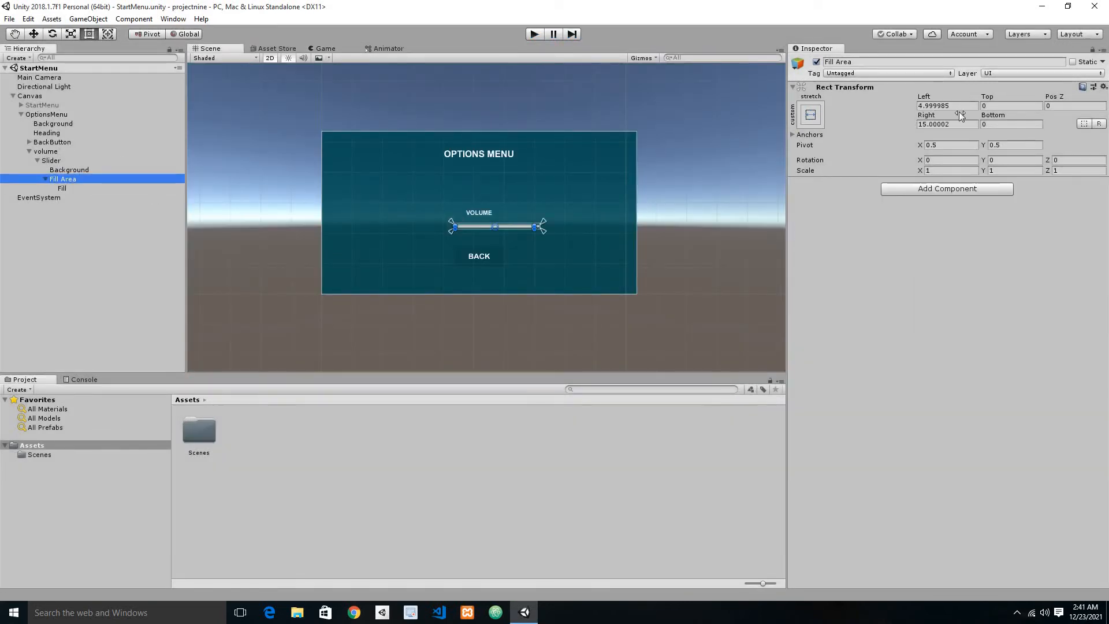
left_click(956, 125)
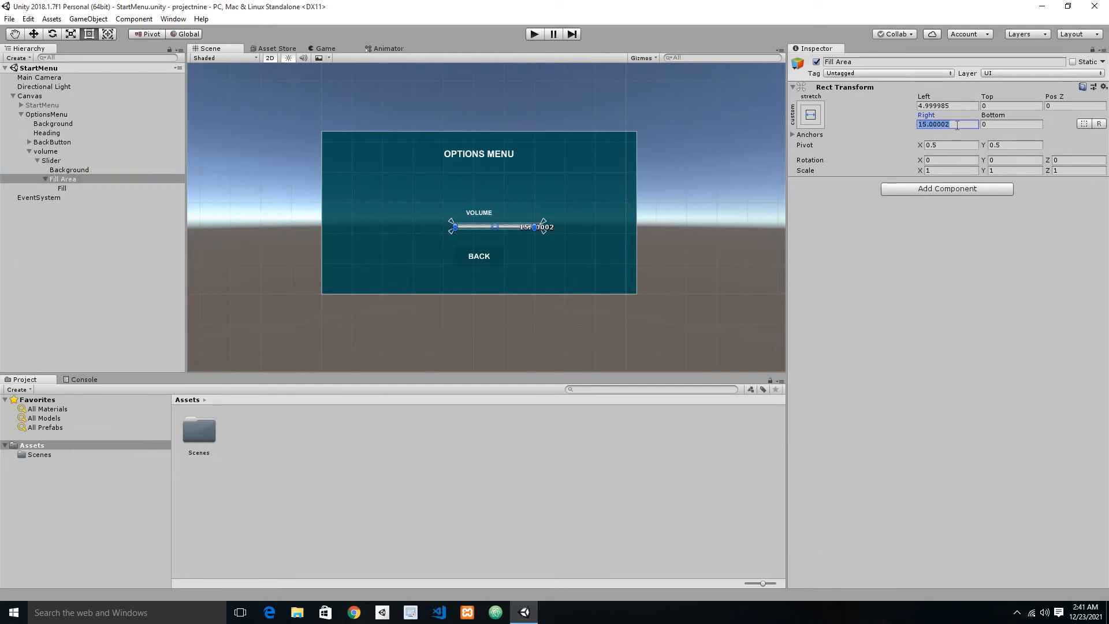
type("0")
left_click(955, 106)
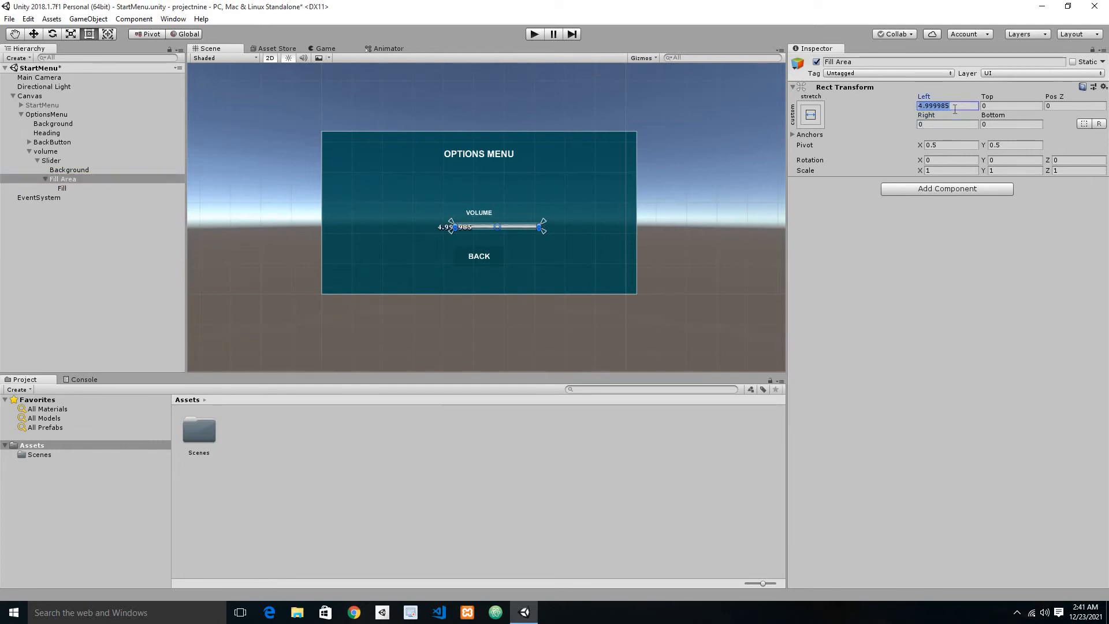
type("0")
left_click(950, 106)
key("ctrl+s")
right_click(842, 88)
left_click(875, 96)
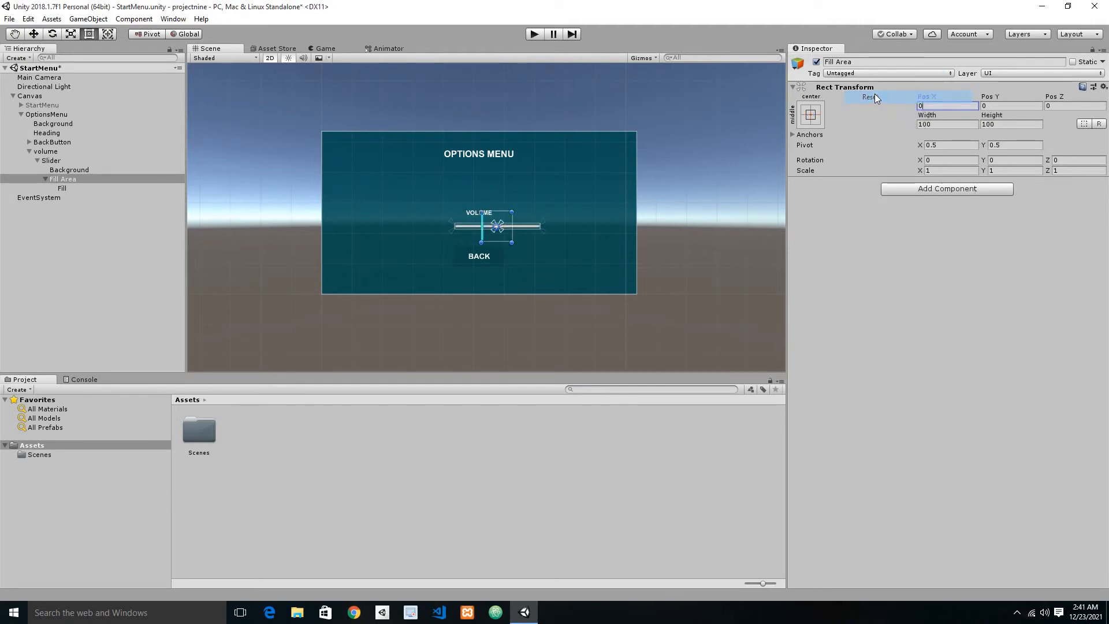
key("ctrl+z")
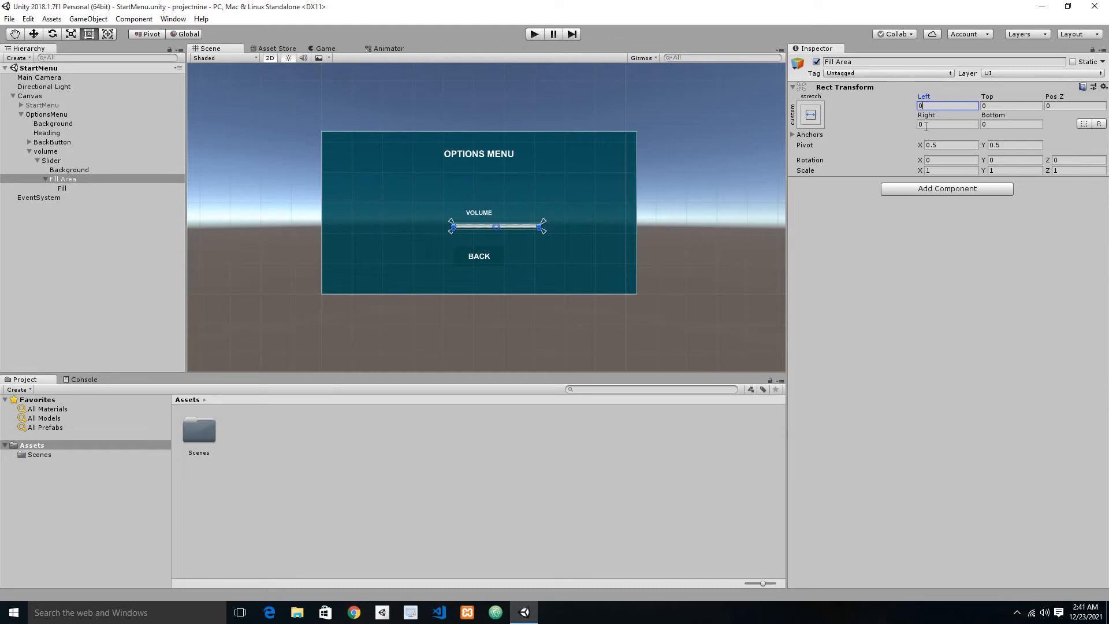
Step: Run the scene, test the volume slider by moving its fill to maximum, and stop the run
left_click(535, 35)
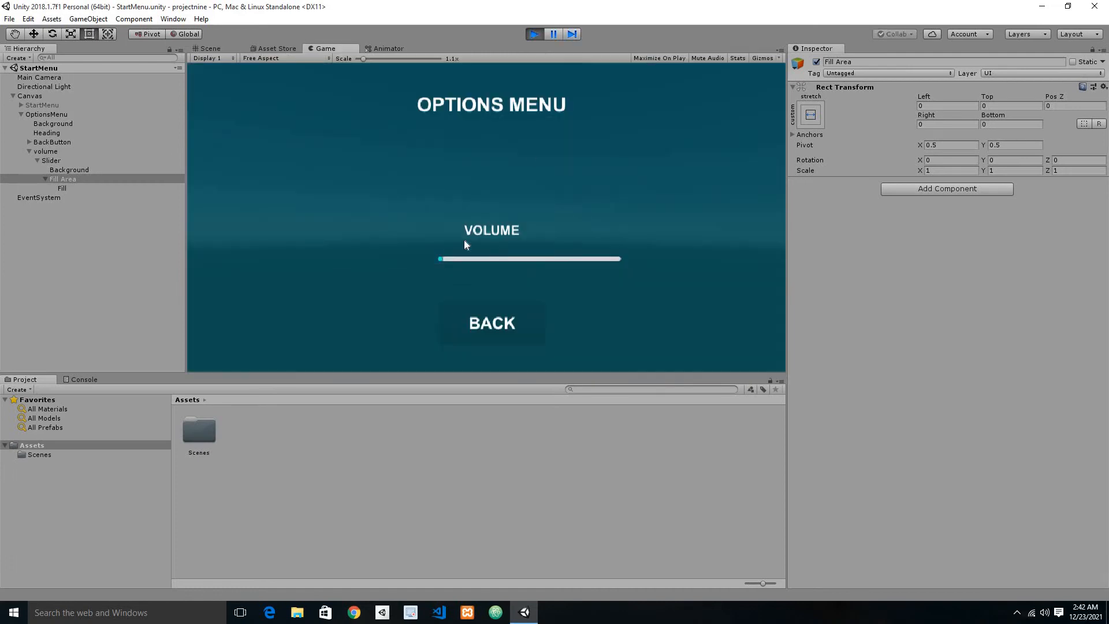
left_click_drag(452, 259, 651, 262)
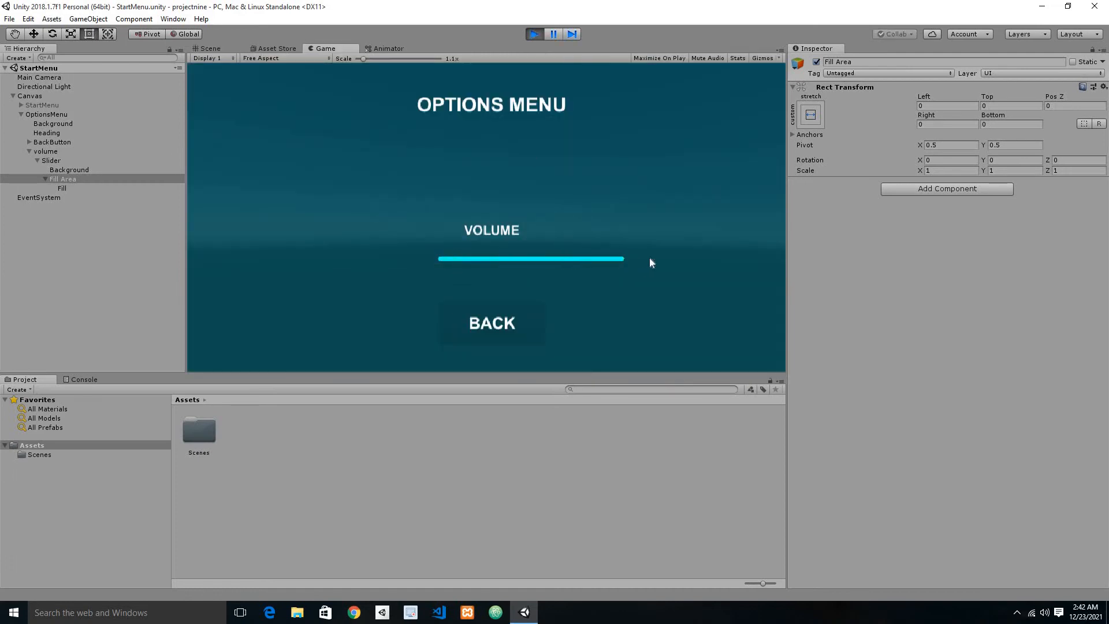
left_click(535, 34)
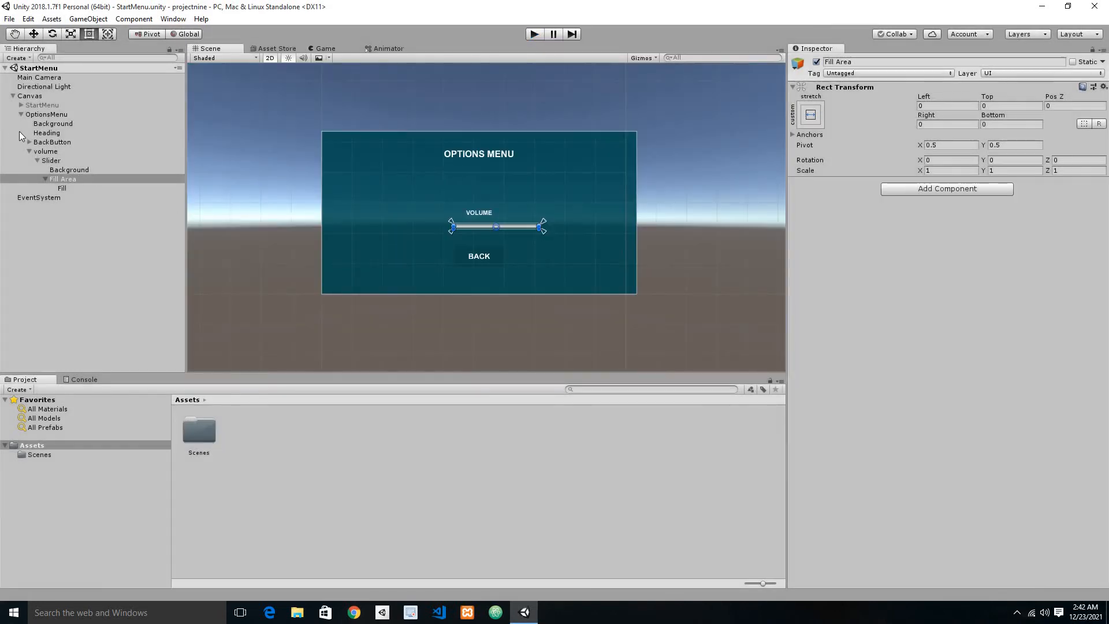
Step: Deactivate the OptionsMenu object, activate the StartMenu object and save the scene
left_click(21, 115)
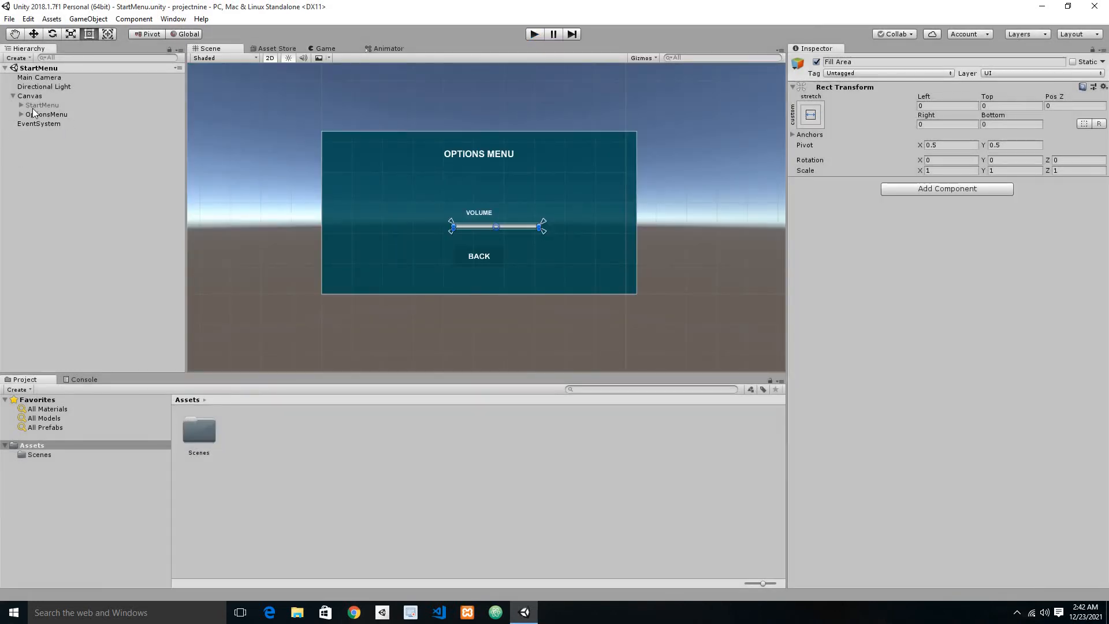
left_click(26, 112)
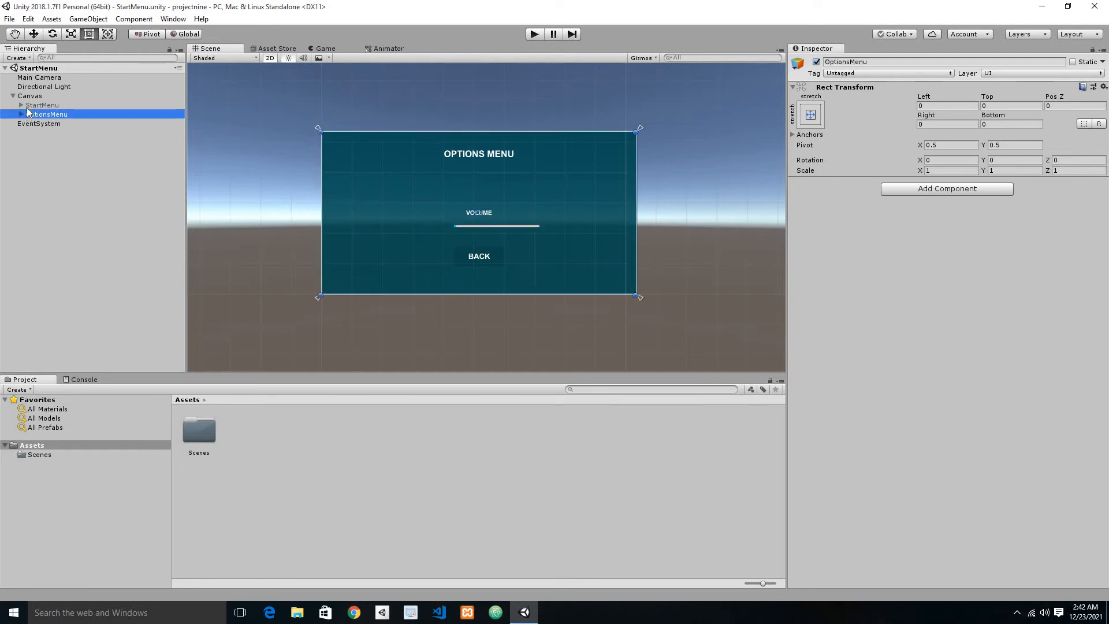
left_click(30, 106)
left_click(22, 105)
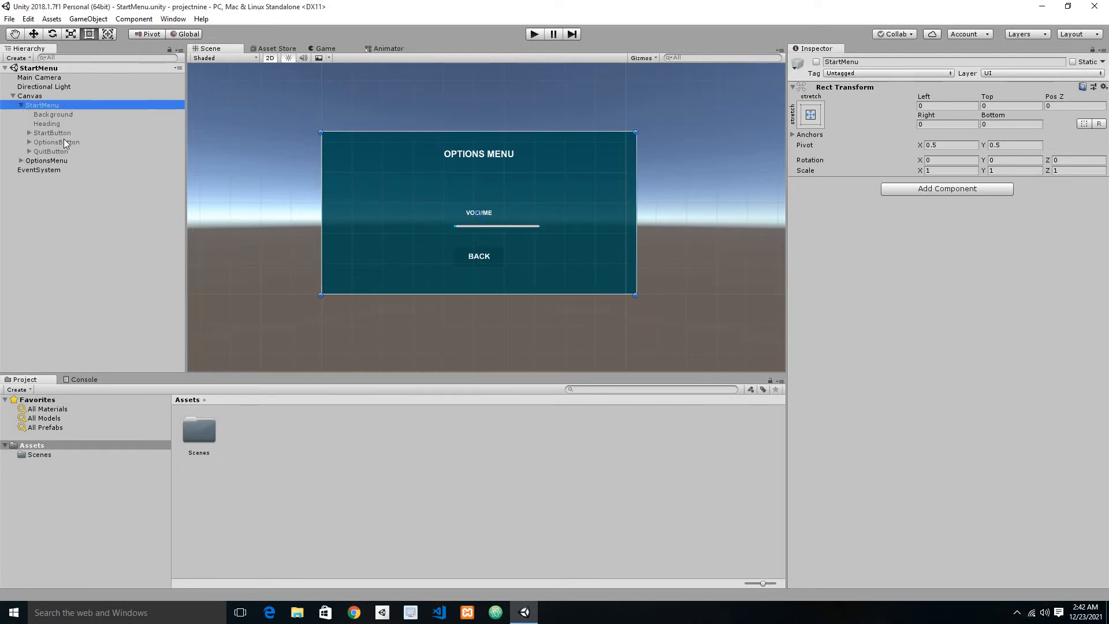
left_click(52, 142)
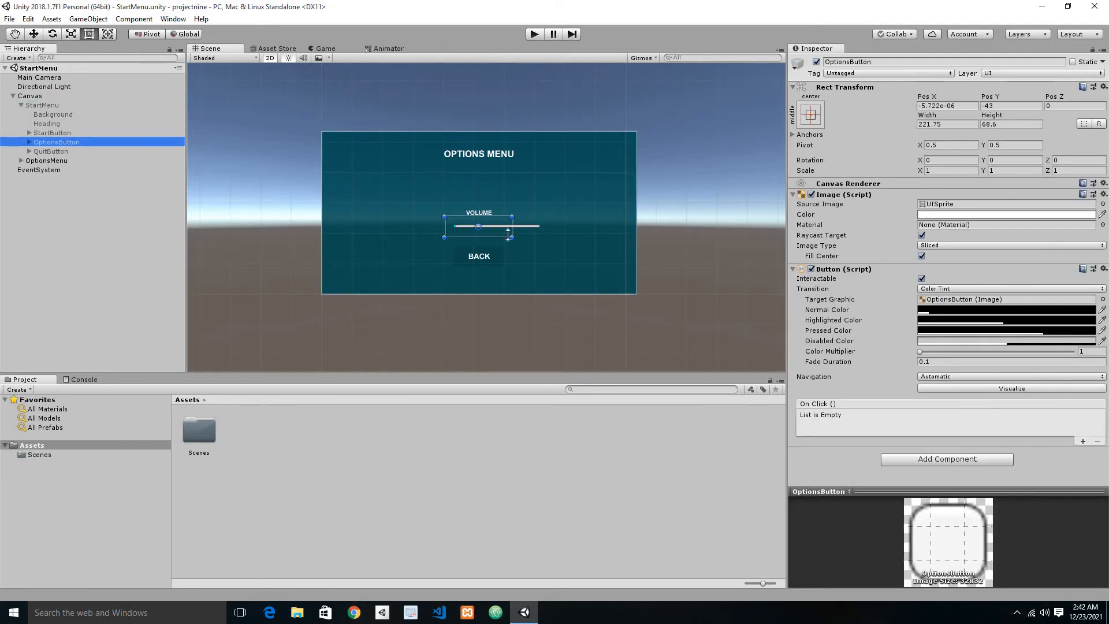
left_click(21, 105)
left_click(36, 115)
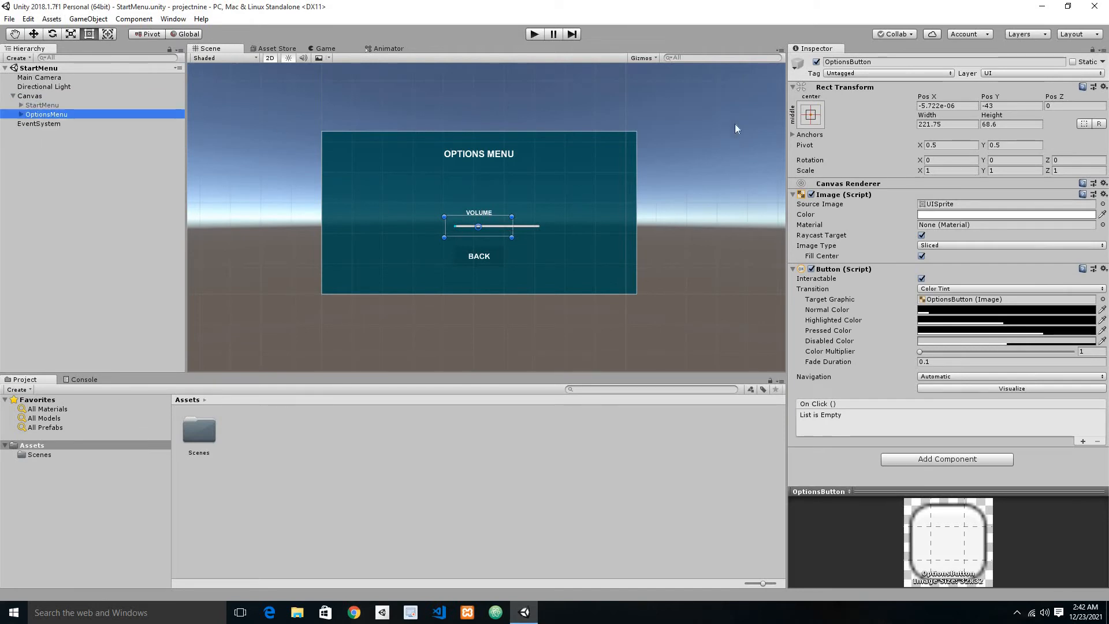
left_click(815, 62)
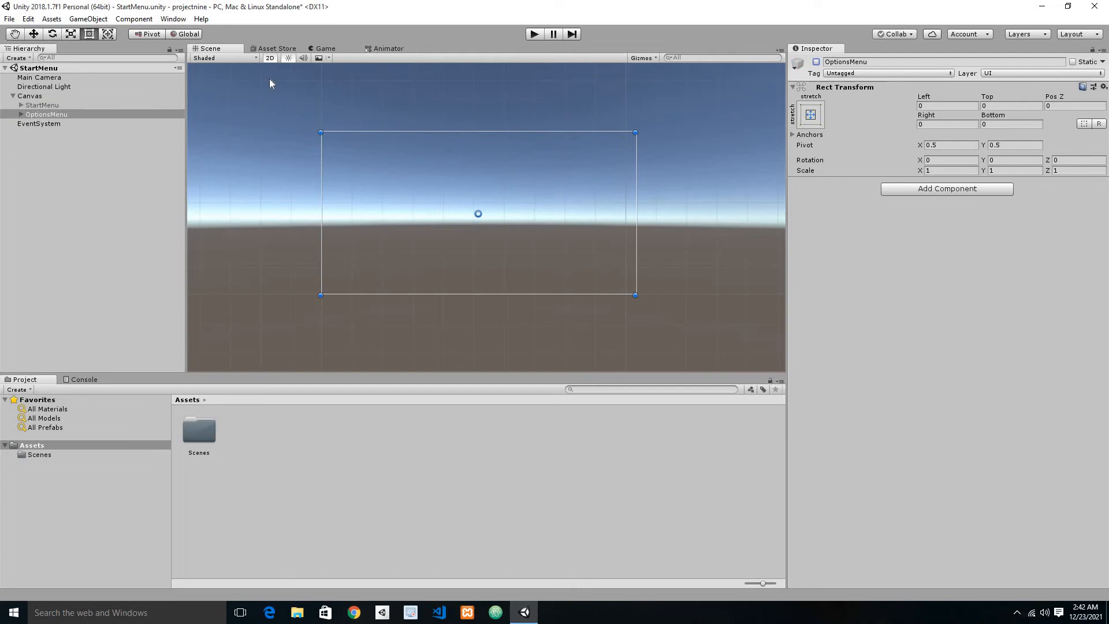
left_click(81, 105)
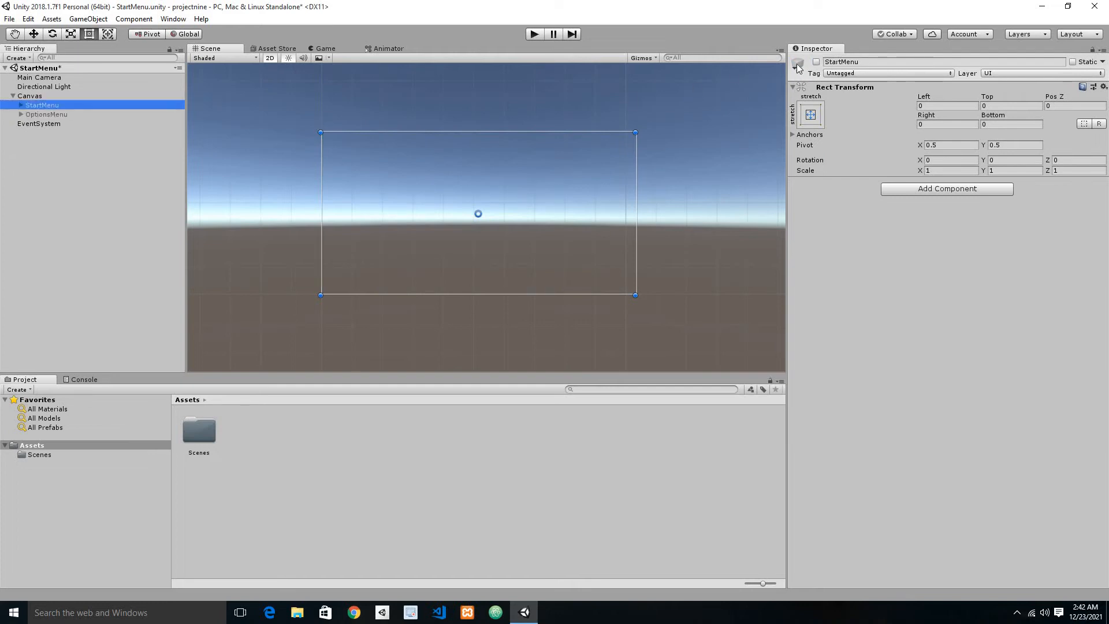
left_click(816, 62)
key("ctrl+s")
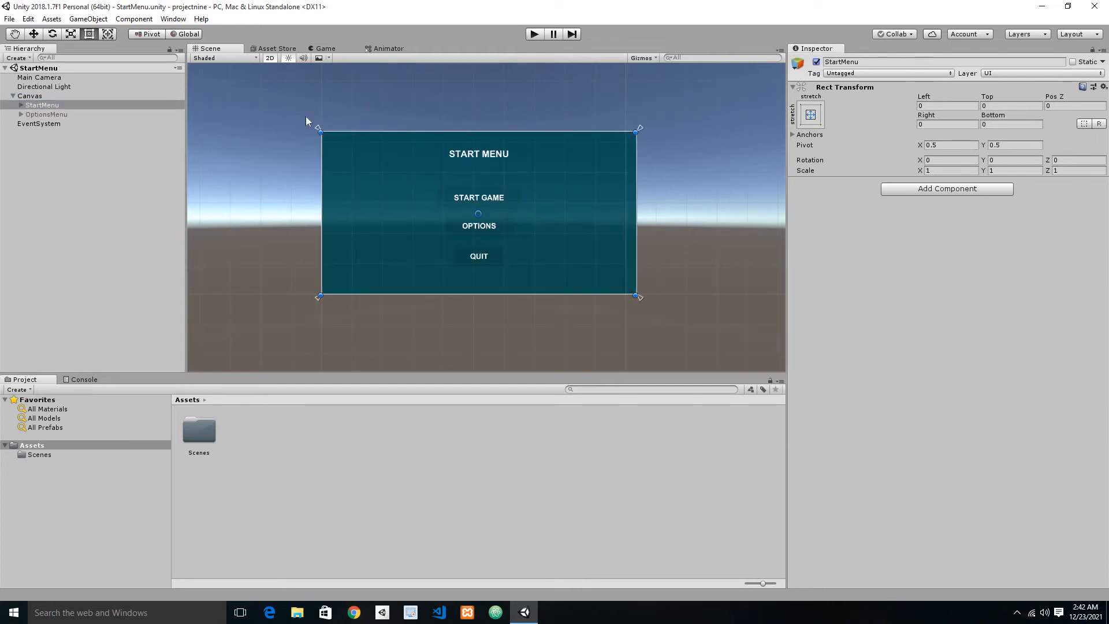
Step: Add an On Click entry to OptionsButton that targets StartMenu and calls GameObject.SetActive with its value off
left_click(21, 105)
left_click(69, 142)
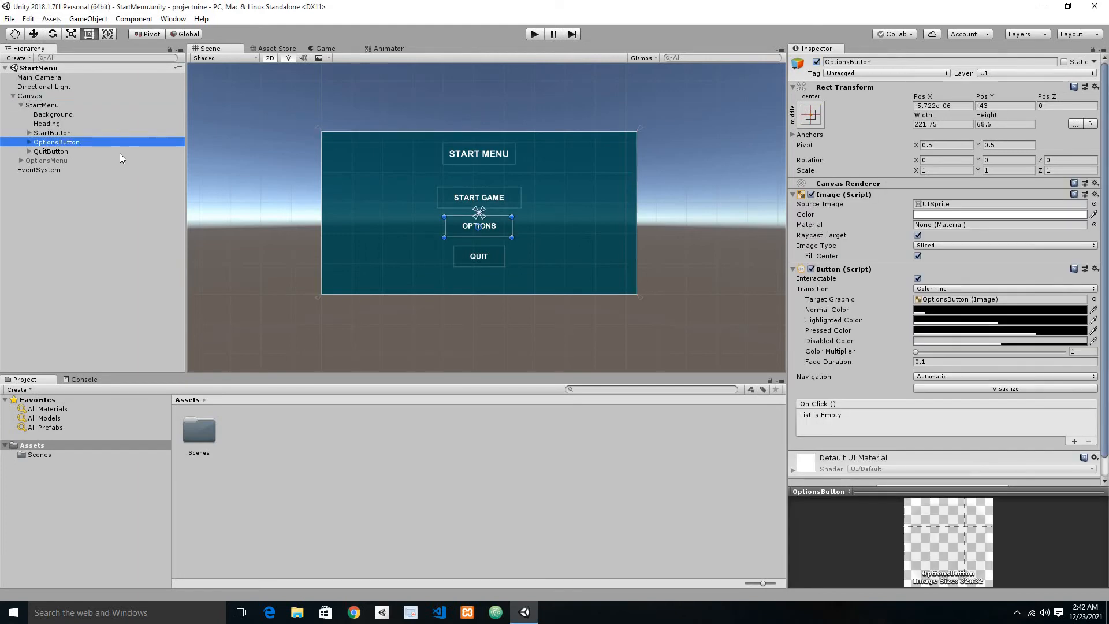
left_click(1074, 440)
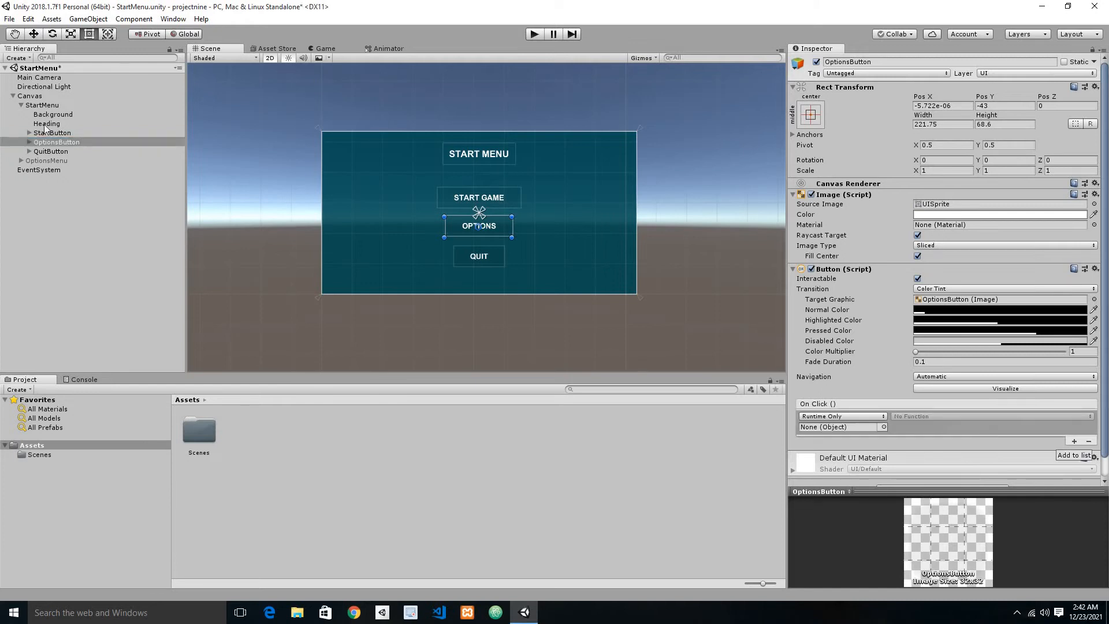
left_click_drag(35, 105, 872, 428)
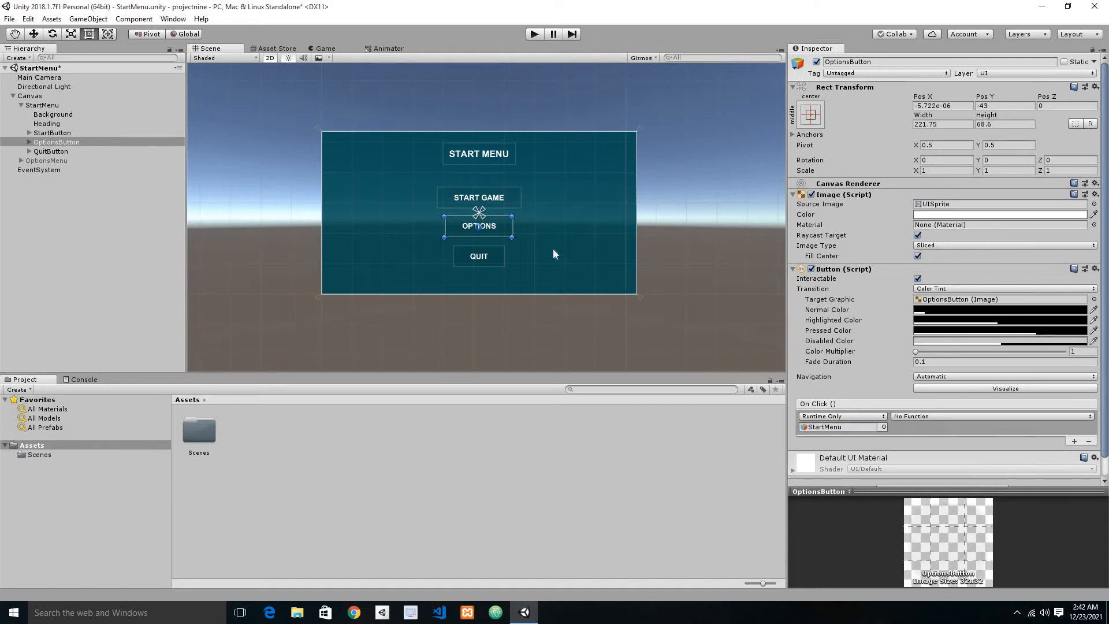
left_click(935, 416)
mouse_move(942, 448)
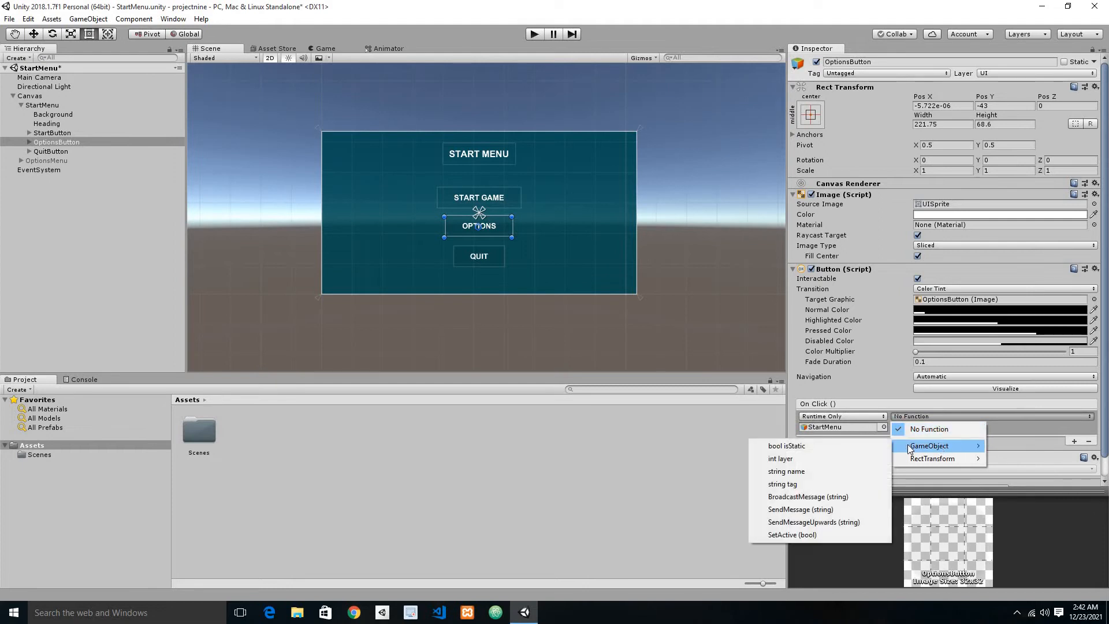
left_click(806, 534)
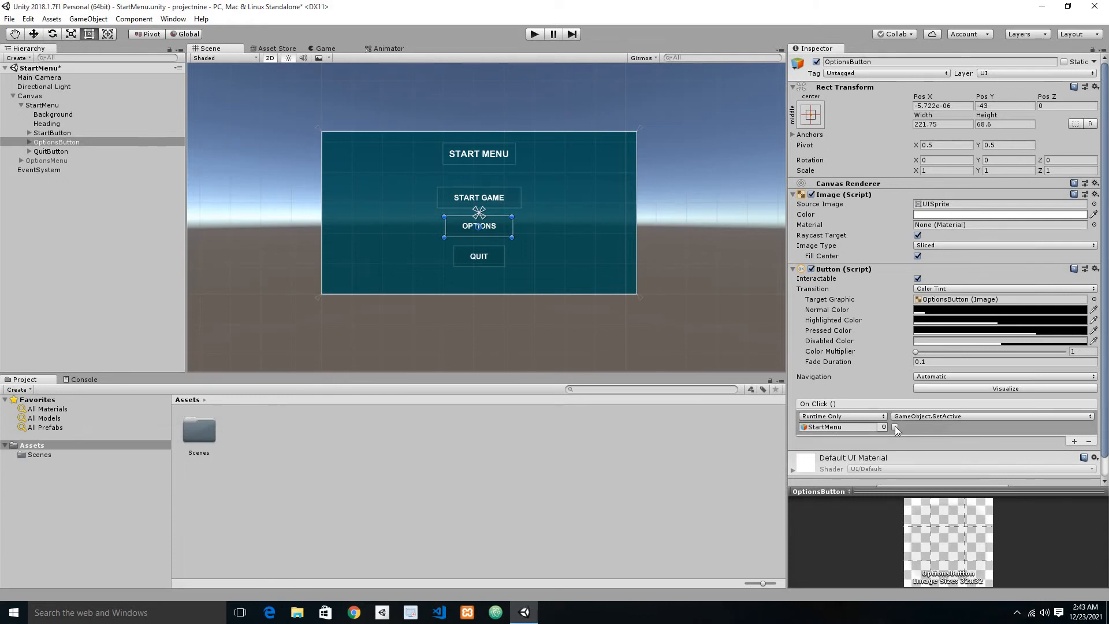
Step: Add a second On Click entry to OptionsButton that calls GameObject.SetActive on OptionsMenu with its value on, and save the scene
left_click(1074, 441)
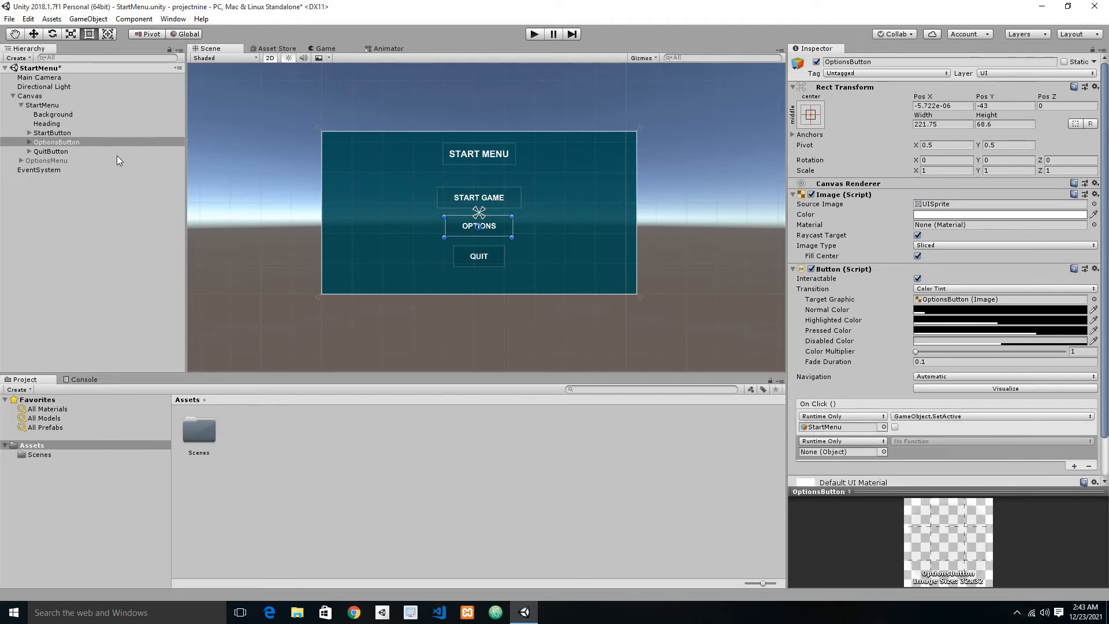
left_click_drag(45, 166, 890, 451)
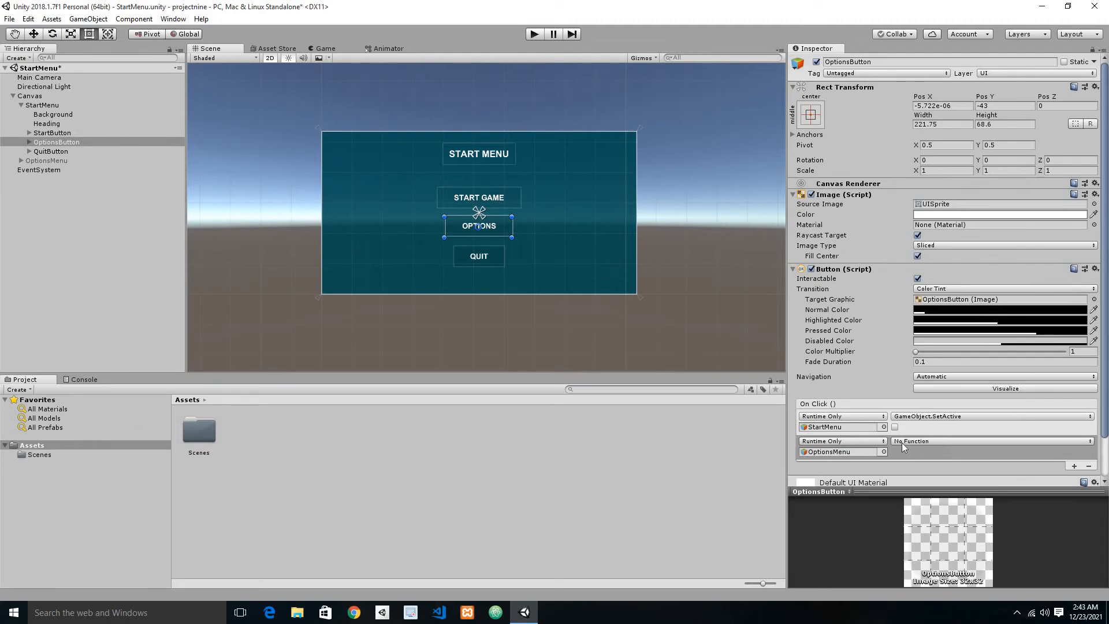
left_click(904, 441)
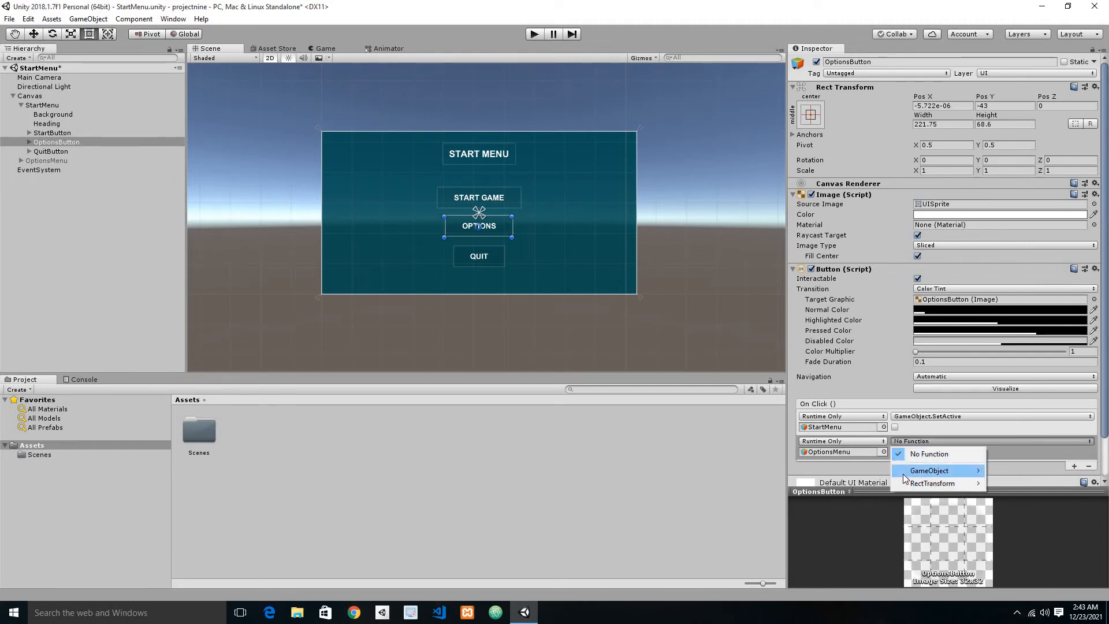
mouse_move(903, 473)
left_click(787, 559)
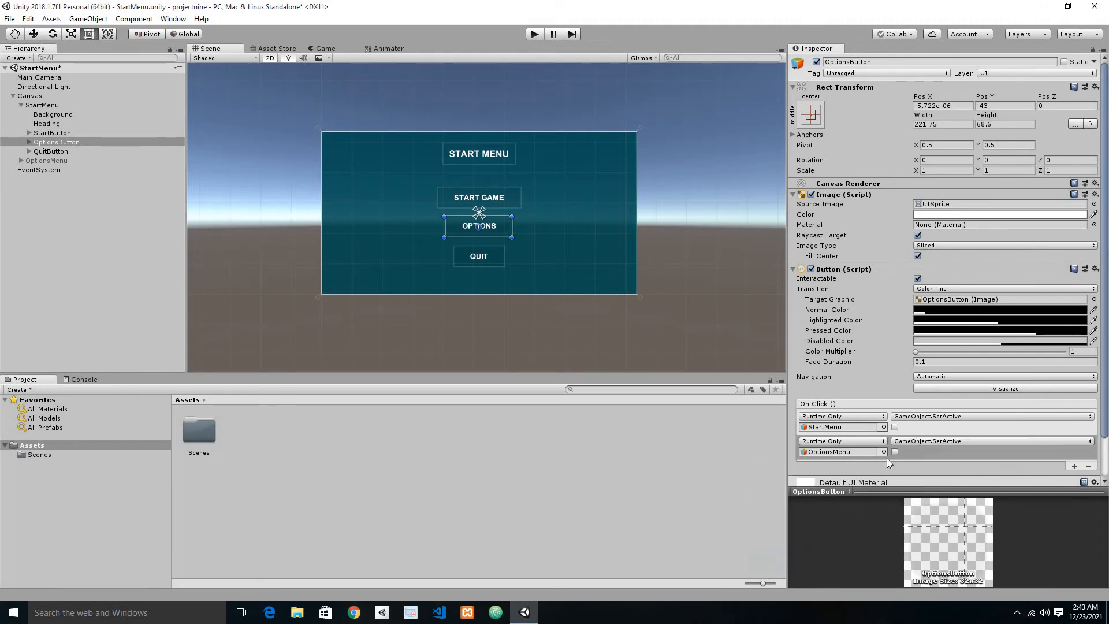
left_click(894, 451)
key("ctrl+s")
Step: Run the scene and test that the OPTIONS button switches from the start menu to the options menu
left_click(536, 35)
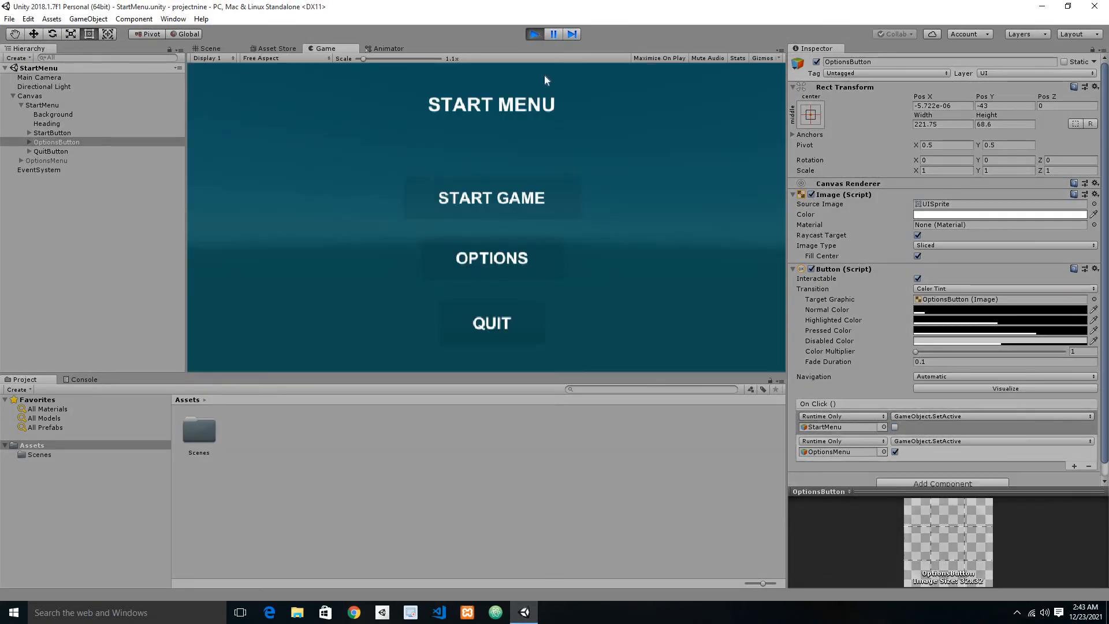
left_click(501, 259)
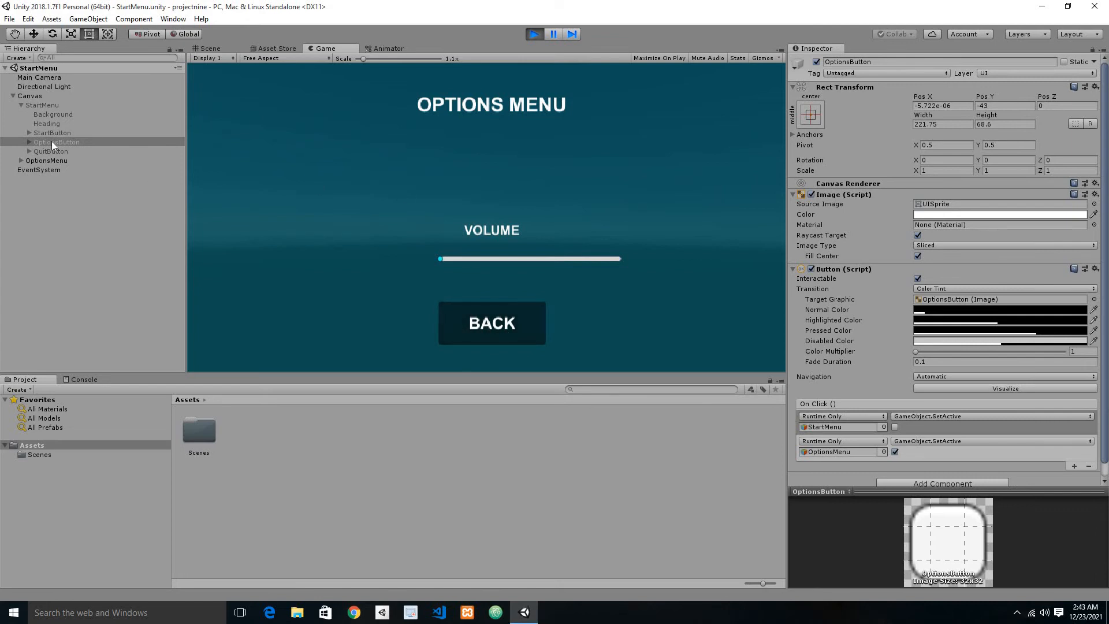
Step: Add an On Click entry to OptionsMenu's BackButton that targets OptionsMenu and calls GameObject.SetActive with its value off
left_click(21, 105)
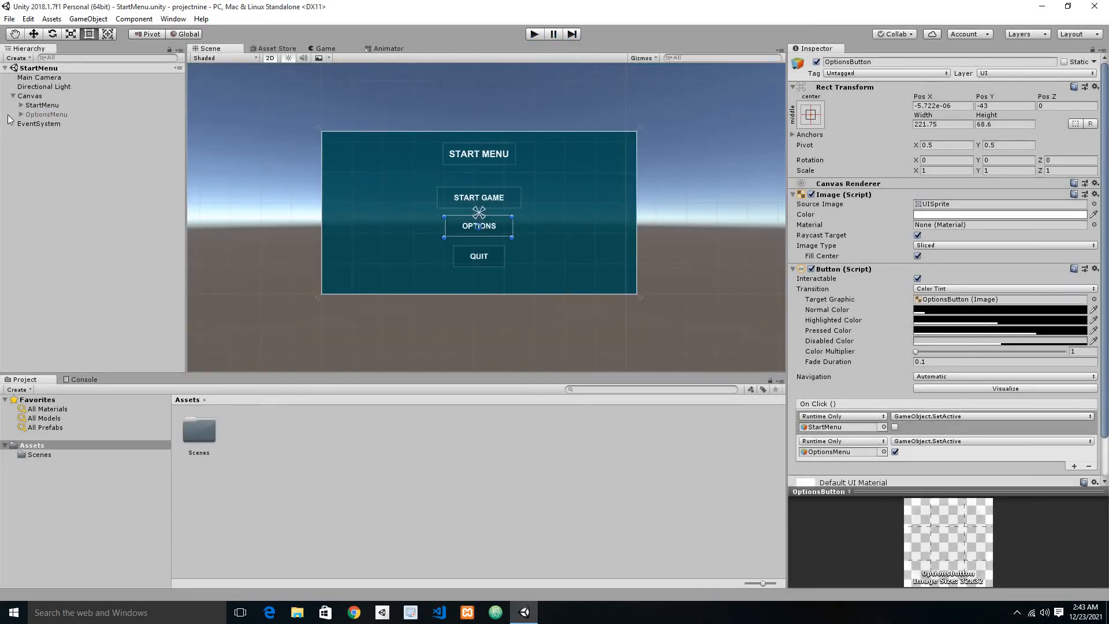
left_click(22, 114)
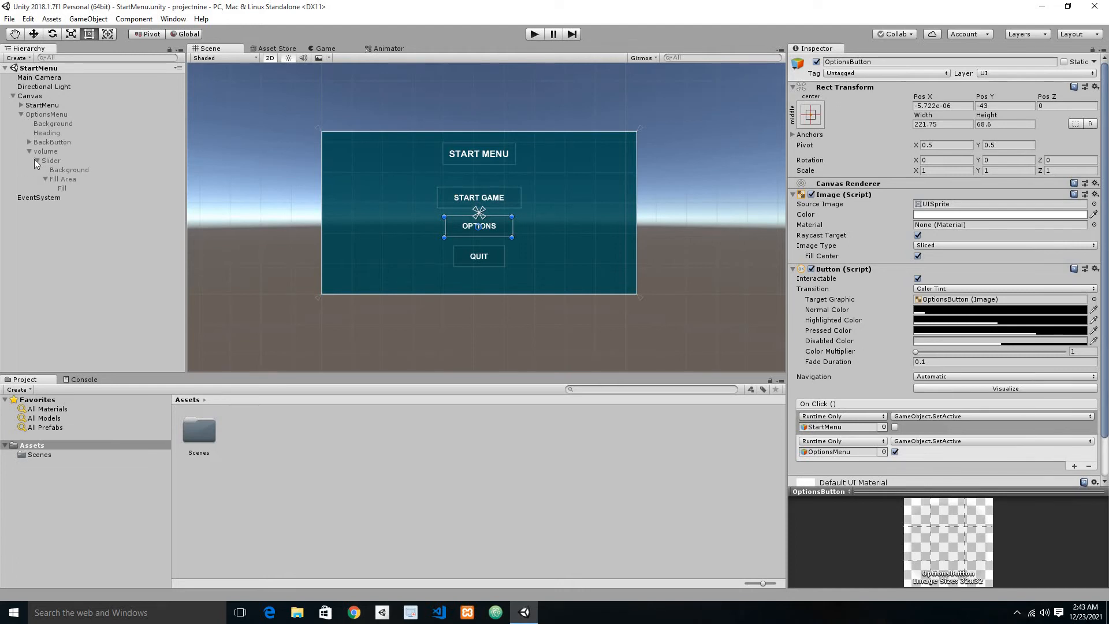
left_click(35, 159)
left_click(37, 142)
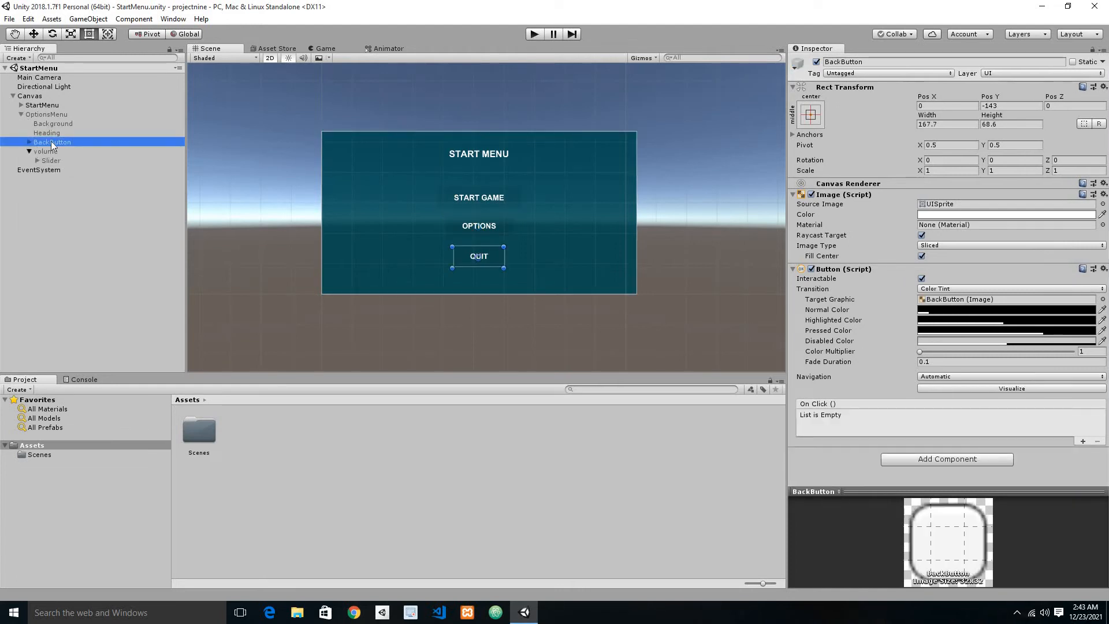
left_click(29, 151)
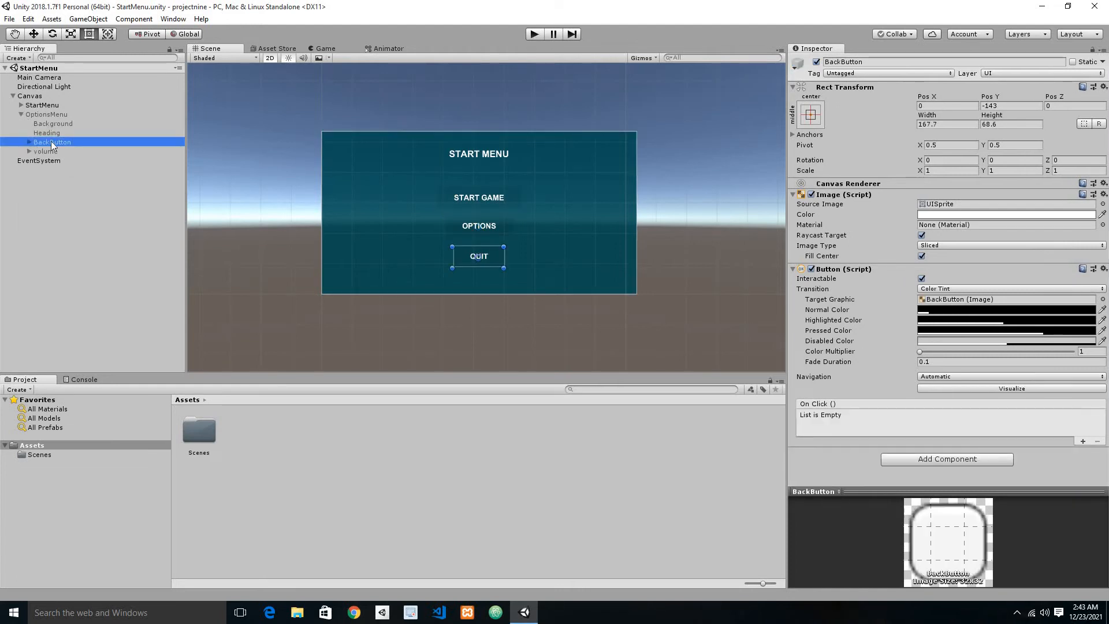
left_click(1083, 442)
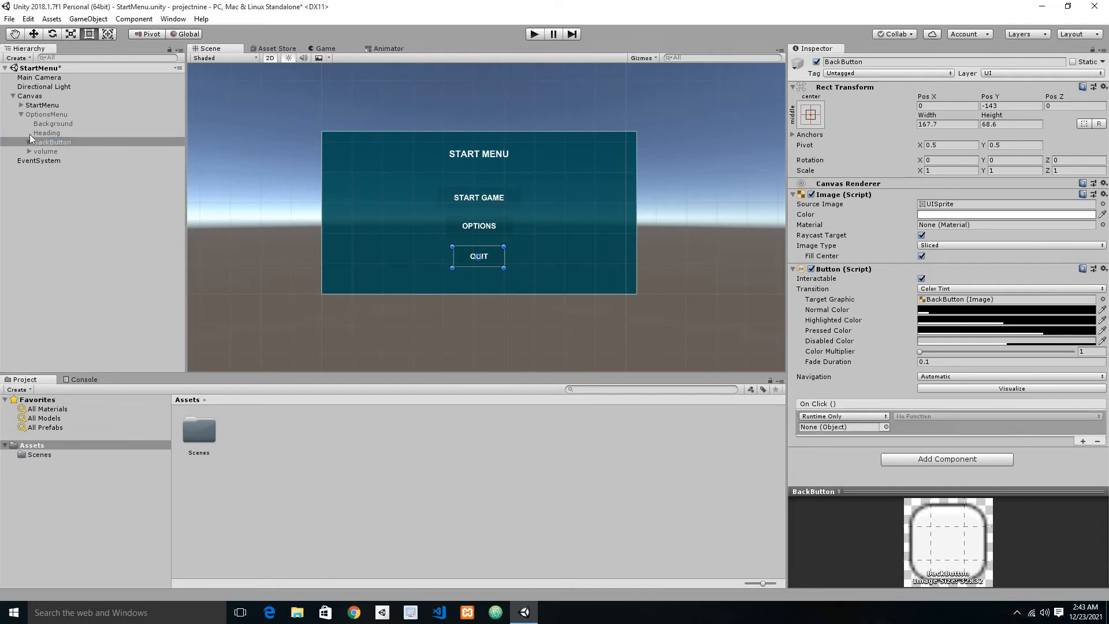
left_click_drag(44, 117, 866, 428)
left_click(934, 416)
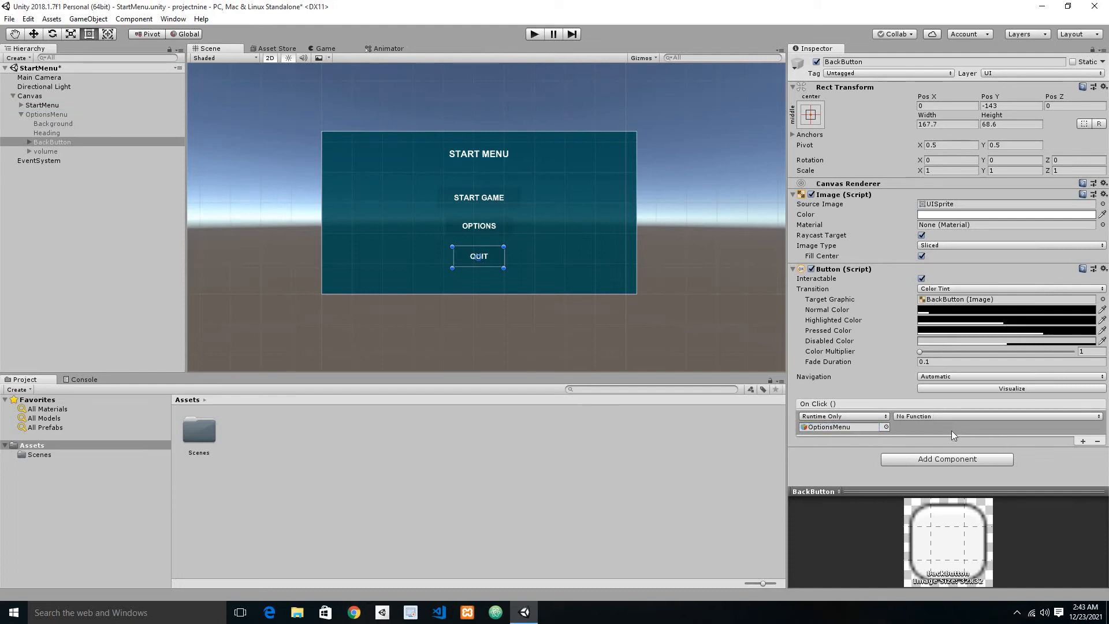
mouse_move(947, 445)
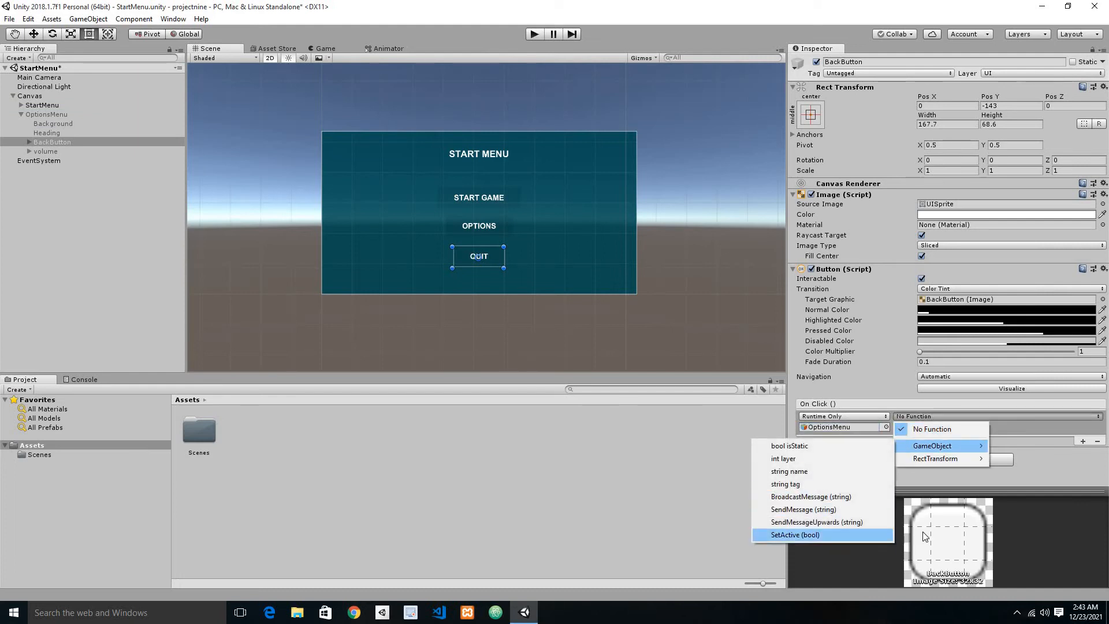
left_click(831, 534)
Step: Add a second On Click entry to BackButton that calls GameObject.SetActive on StartMenu with its value on, and save the scene
left_click(1082, 441)
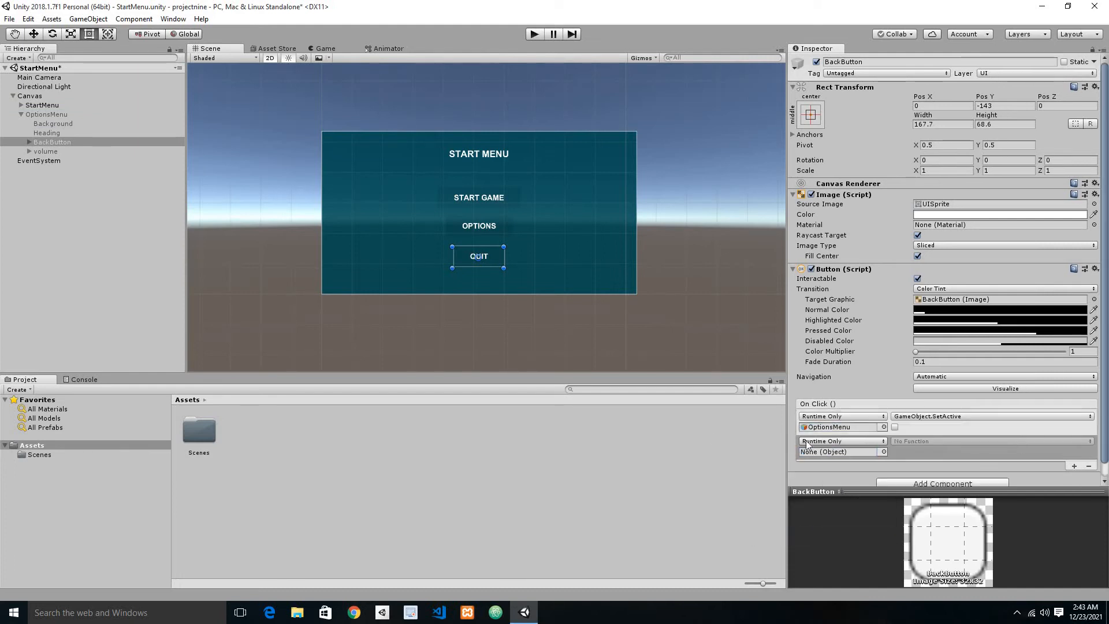
left_click_drag(43, 105, 841, 451)
left_click(934, 442)
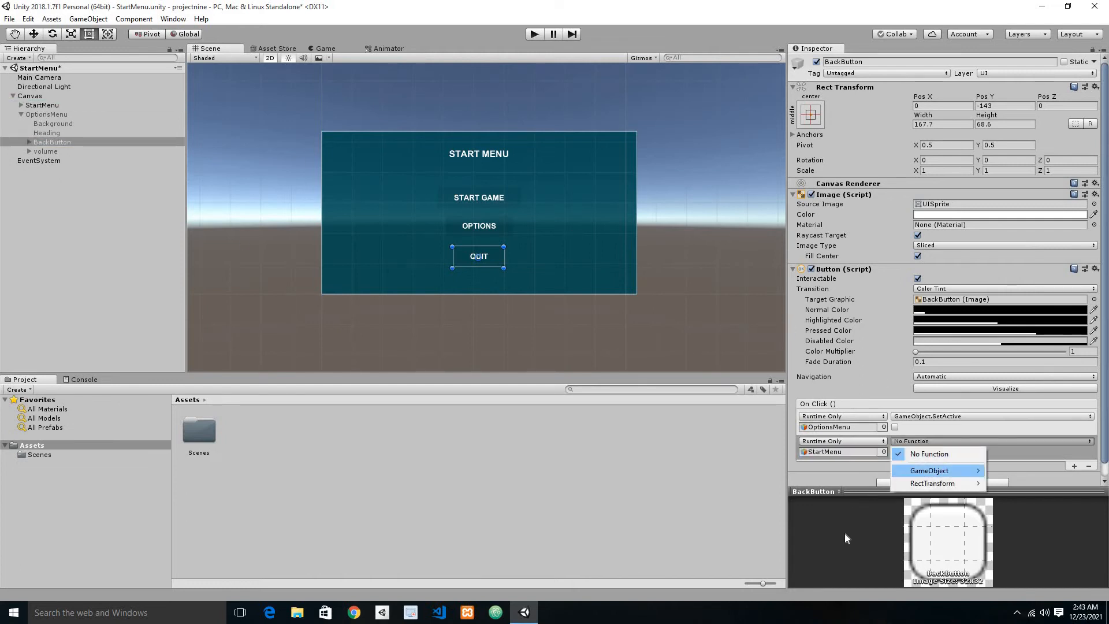
mouse_move(927, 471)
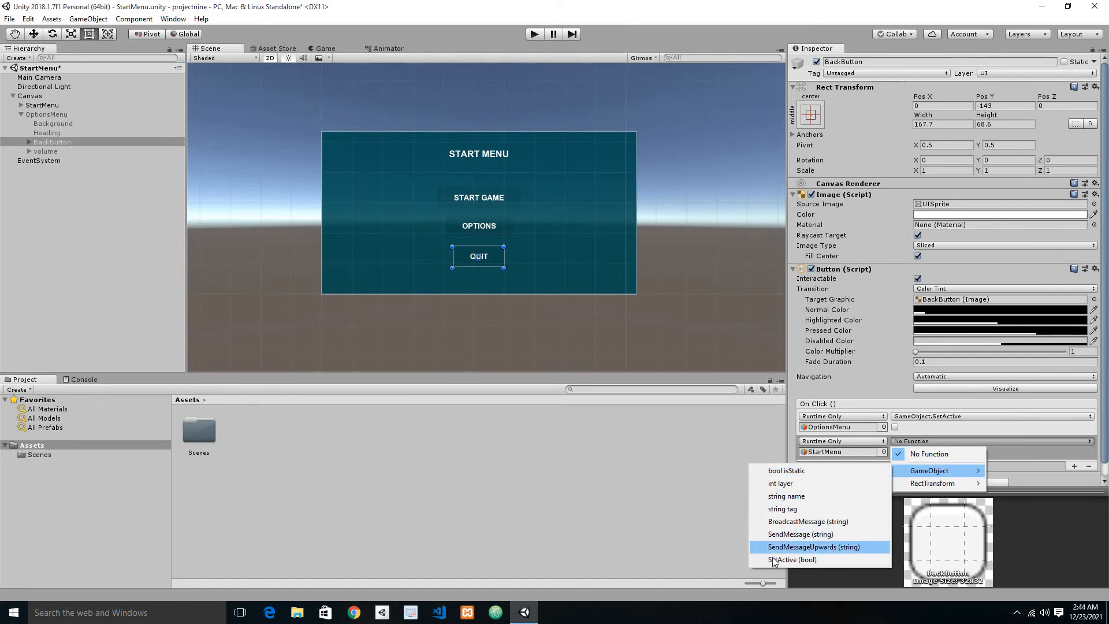
left_click(798, 546)
left_click(927, 440)
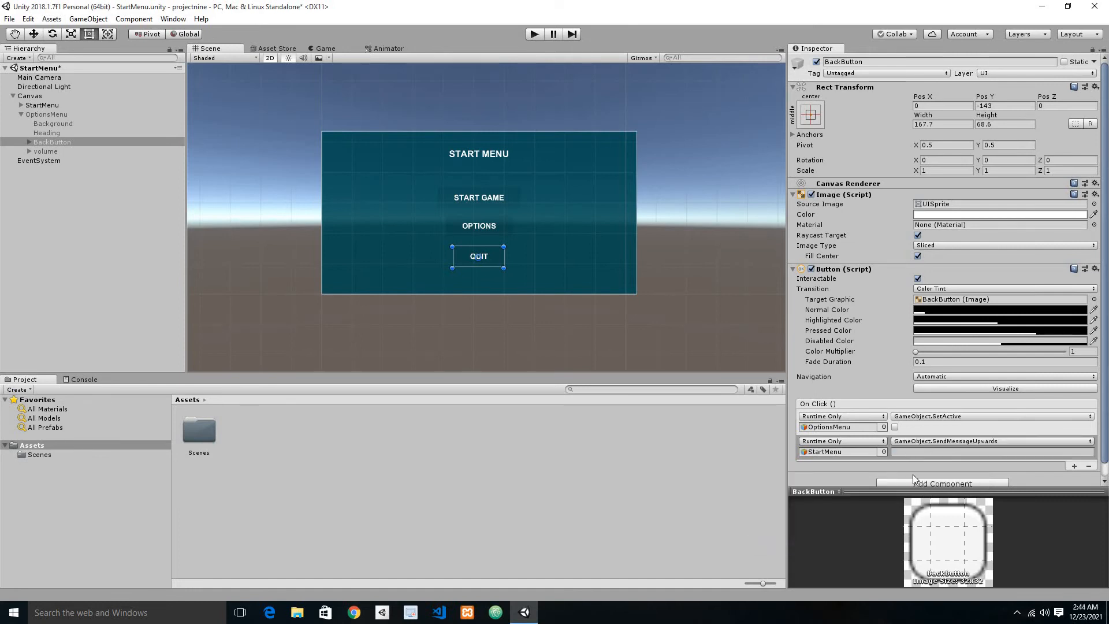
mouse_move(908, 471)
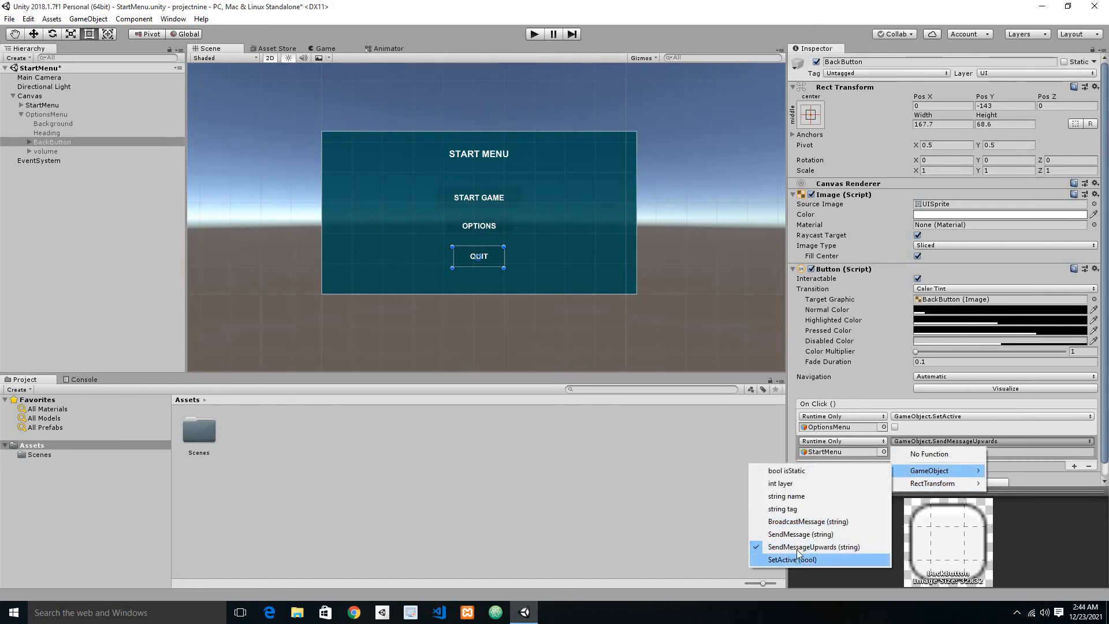
left_click(794, 559)
left_click(894, 451)
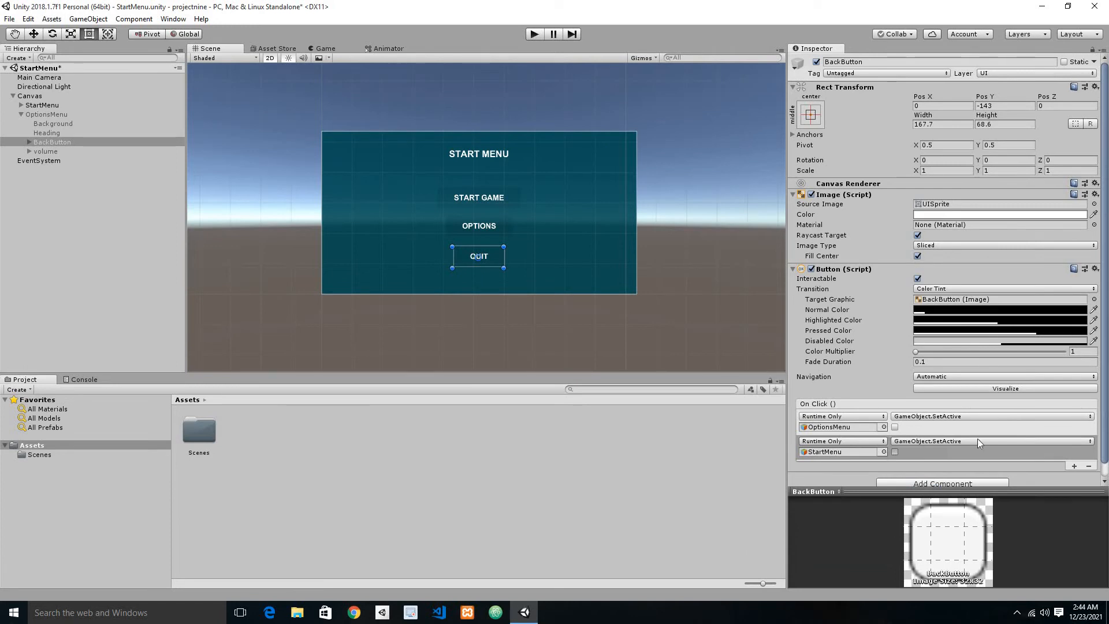
key("ctrl+s")
Step: Run the scene and test switching back and forth between the start and options menus with the OPTIONS and BACK buttons
left_click(532, 36)
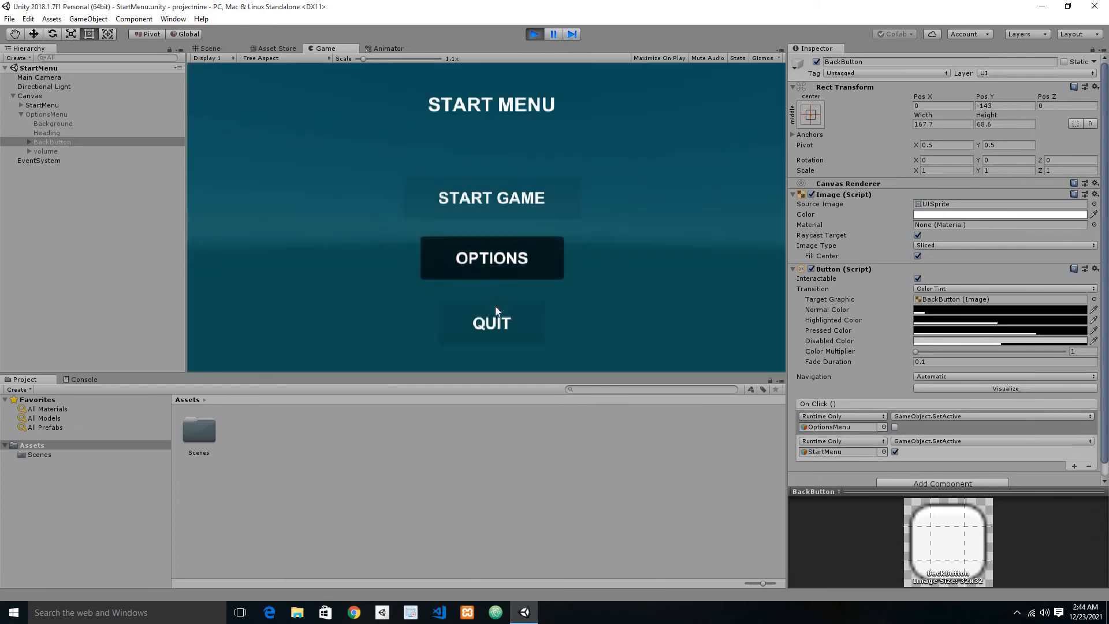
left_click(492, 270)
left_click(493, 324)
left_click(513, 267)
left_click(505, 315)
left_click(504, 267)
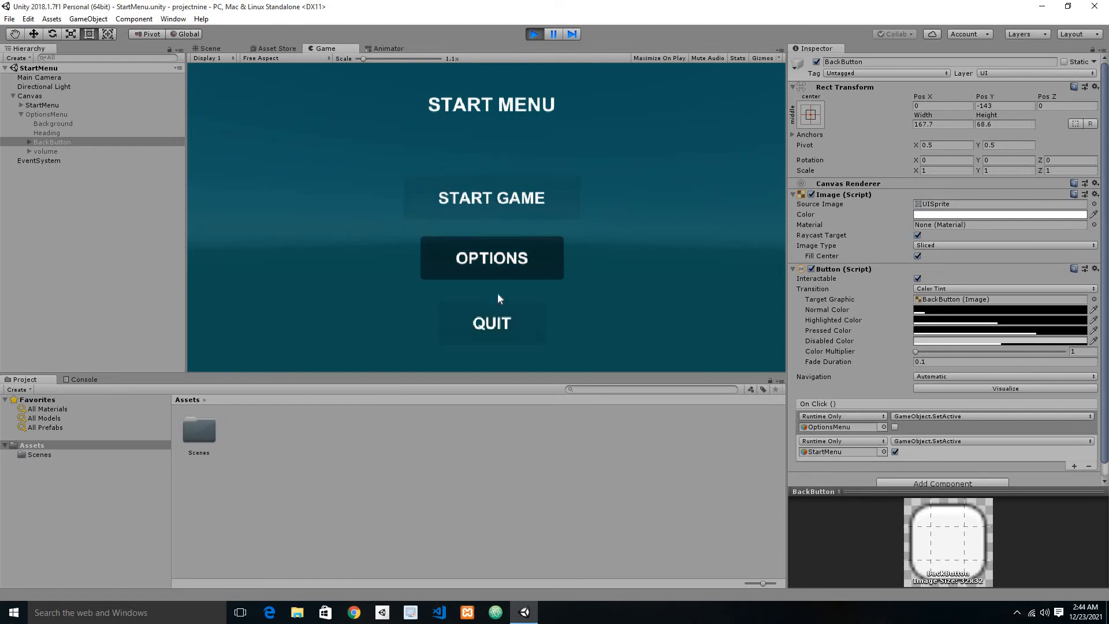
left_click(496, 323)
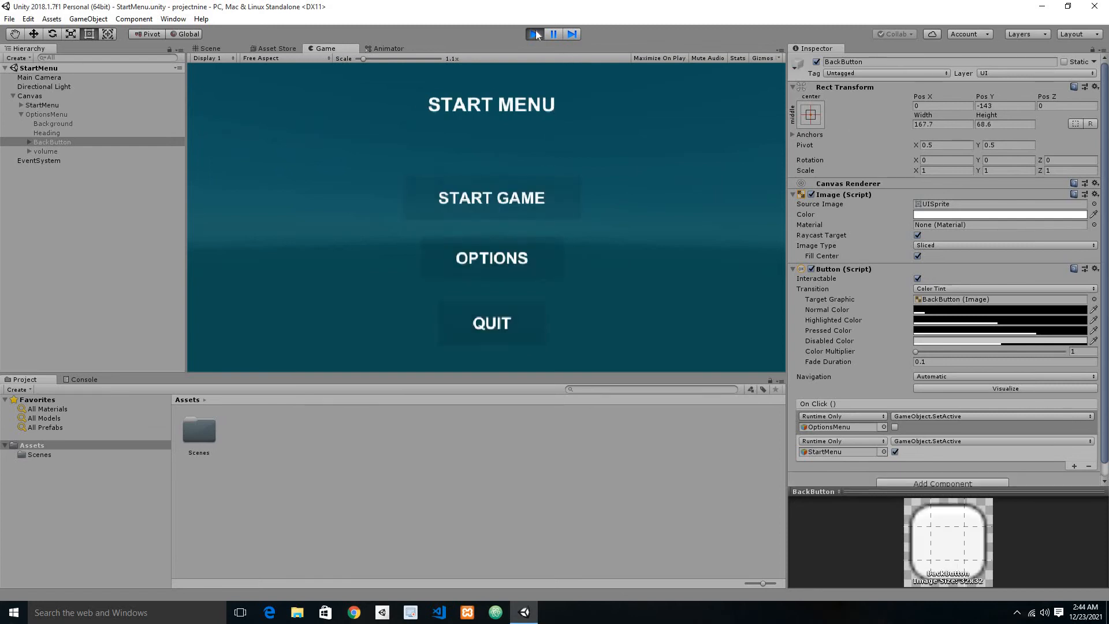
left_click(534, 33)
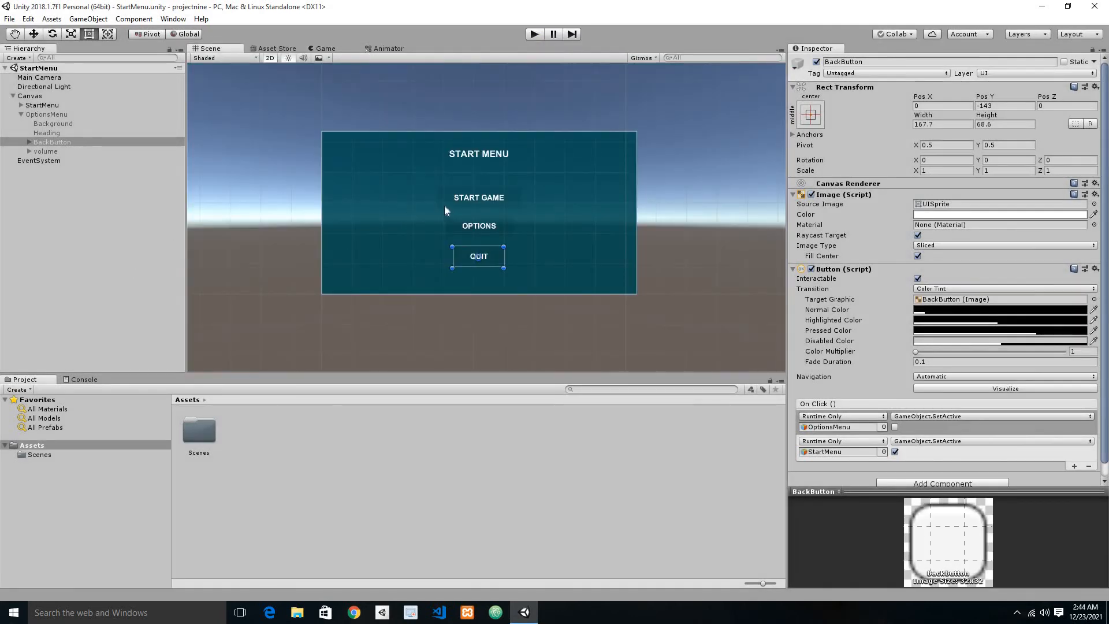
left_click(535, 33)
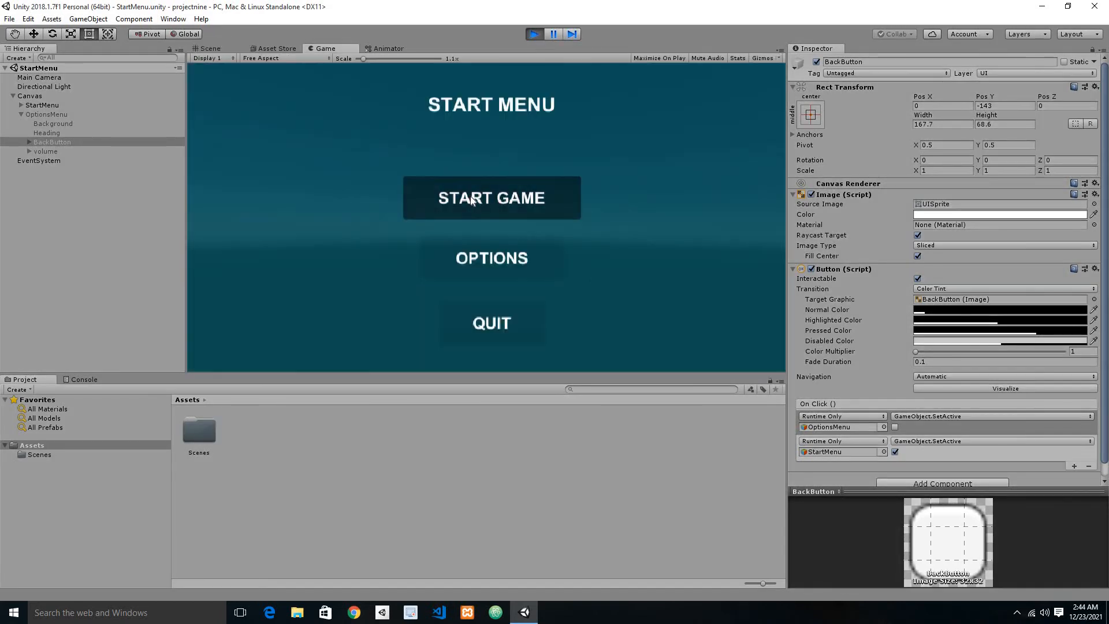
left_click(538, 34)
Step: Create a new scene named Level01 in the Scenes folder
double_click(207, 434)
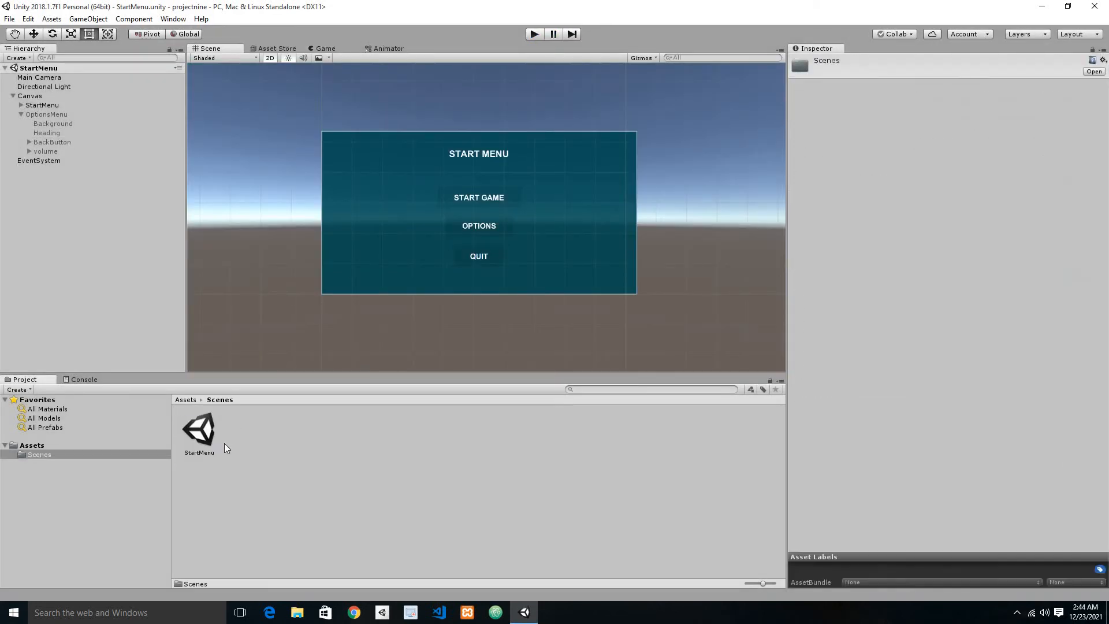
right_click(248, 431)
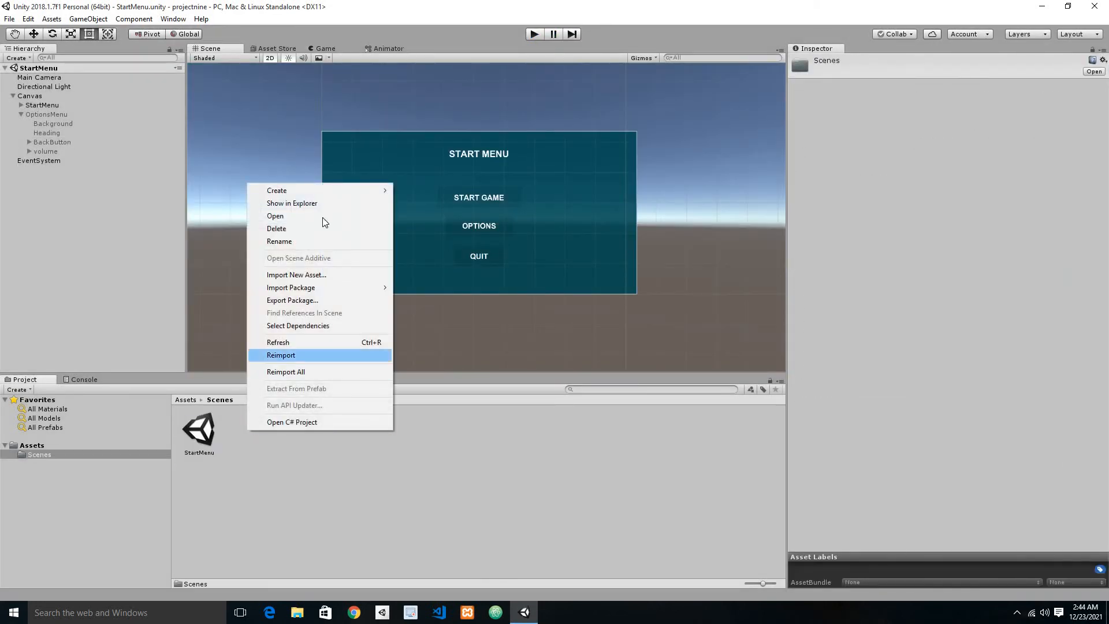
mouse_move(384, 191)
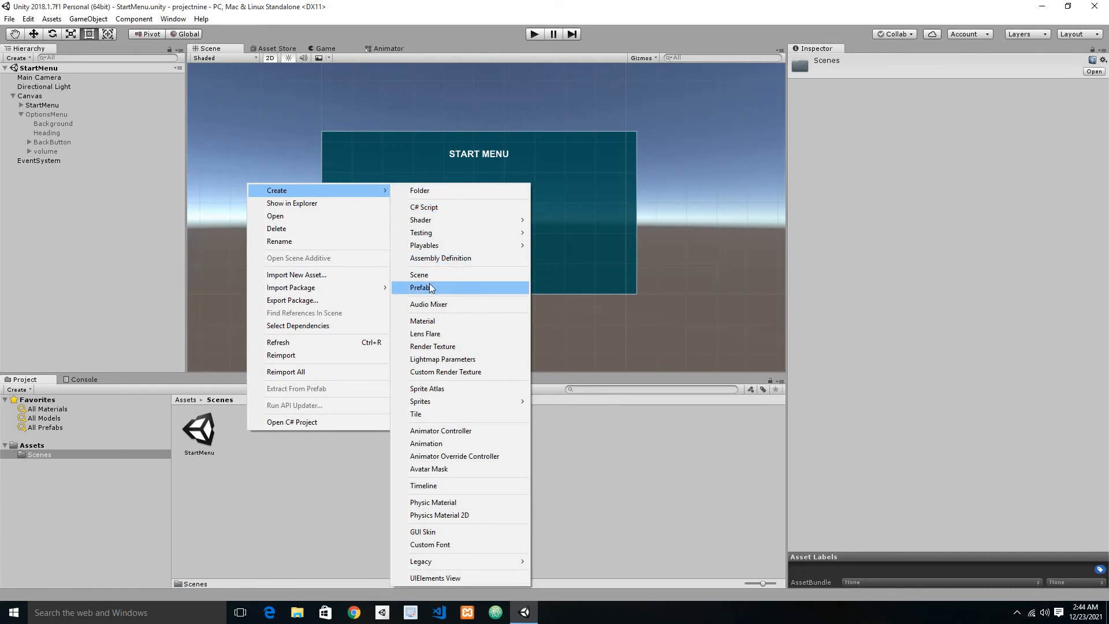
left_click(431, 276)
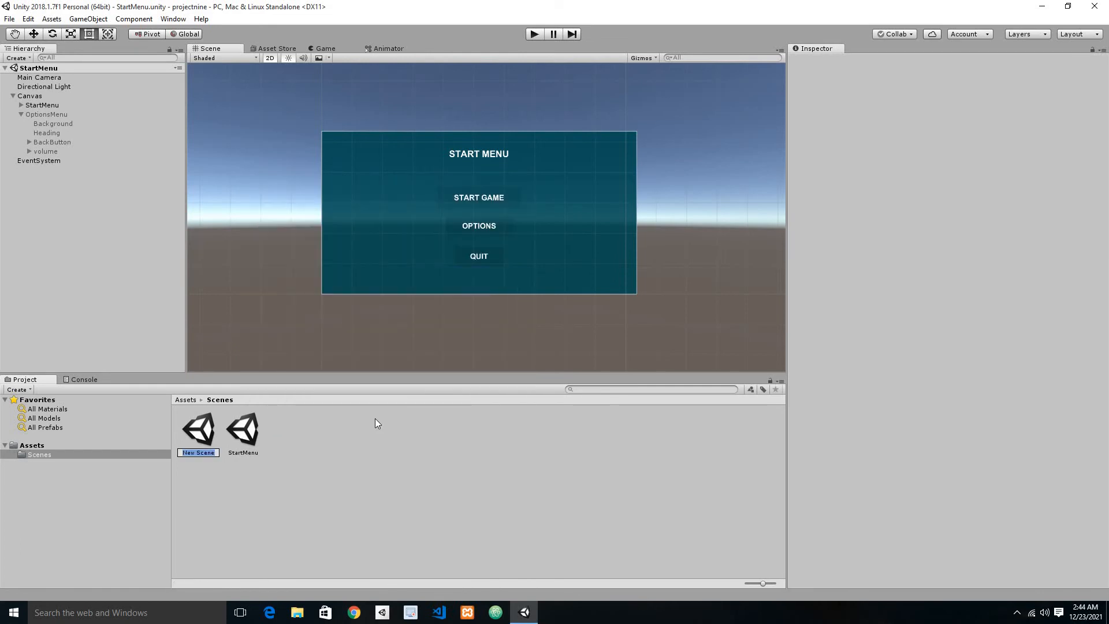
type("lEVEL01")
key("ctrl+a")
key("BackSpace")
type("Level01")
key("Return")
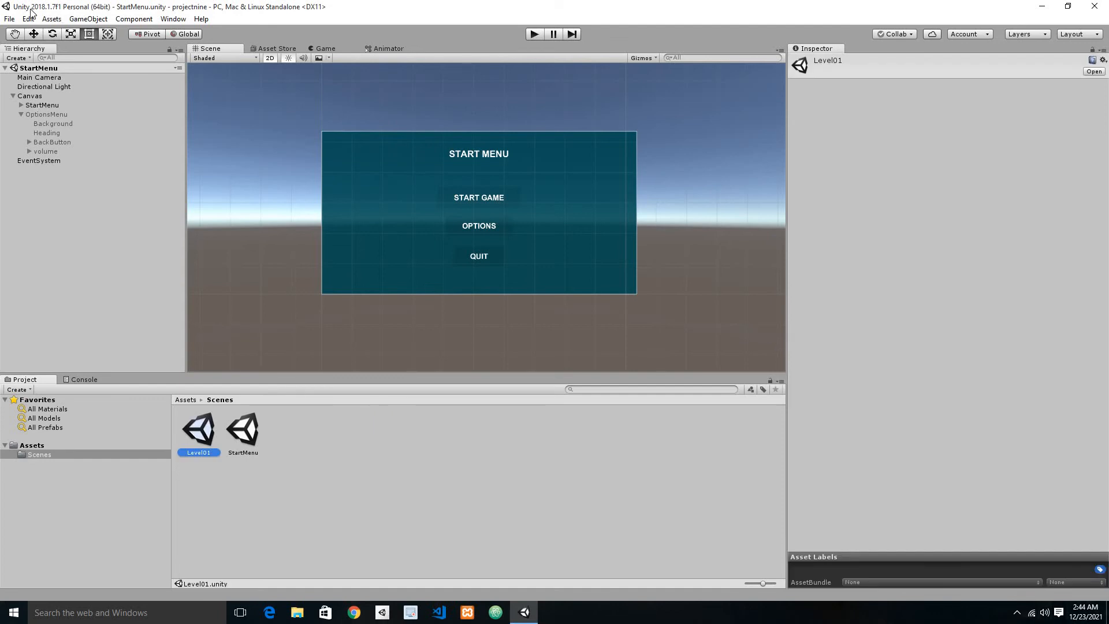
Step: Add the open StartMenu scene and Level01 to the Scenes In Build list, with StartMenu ahead of Level01
left_click(9, 18)
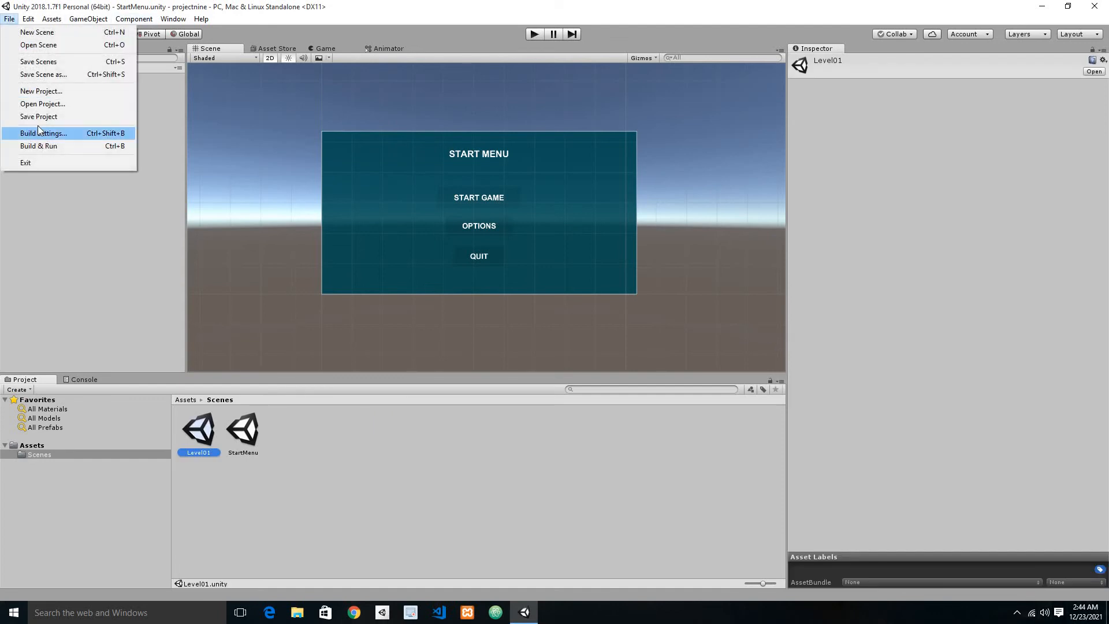
left_click(39, 131)
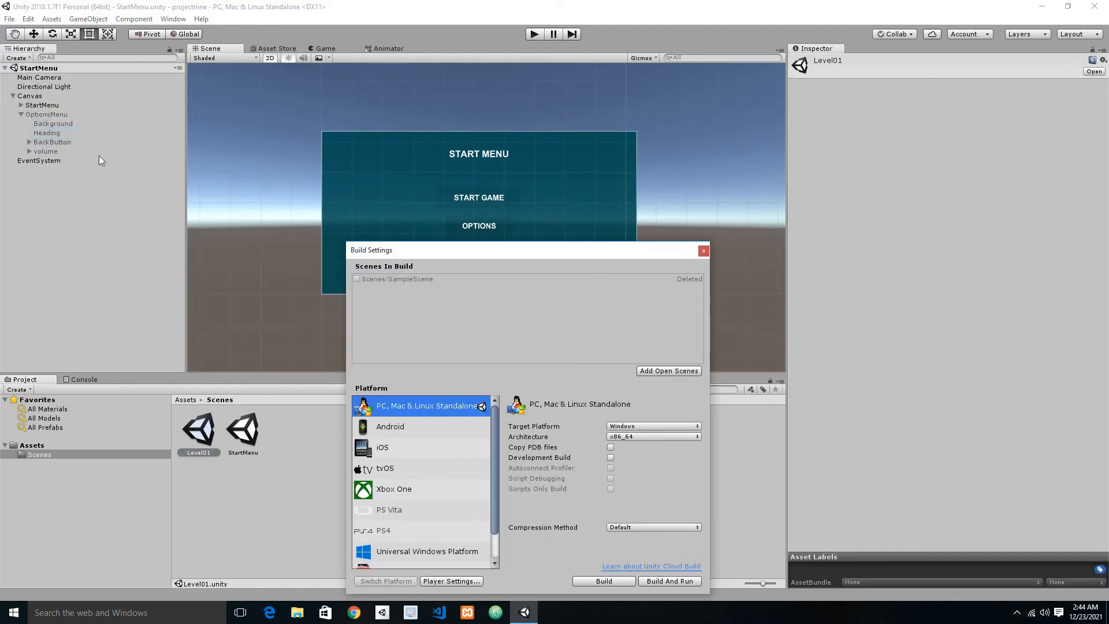
left_click(680, 370)
left_click_drag(205, 432, 396, 314)
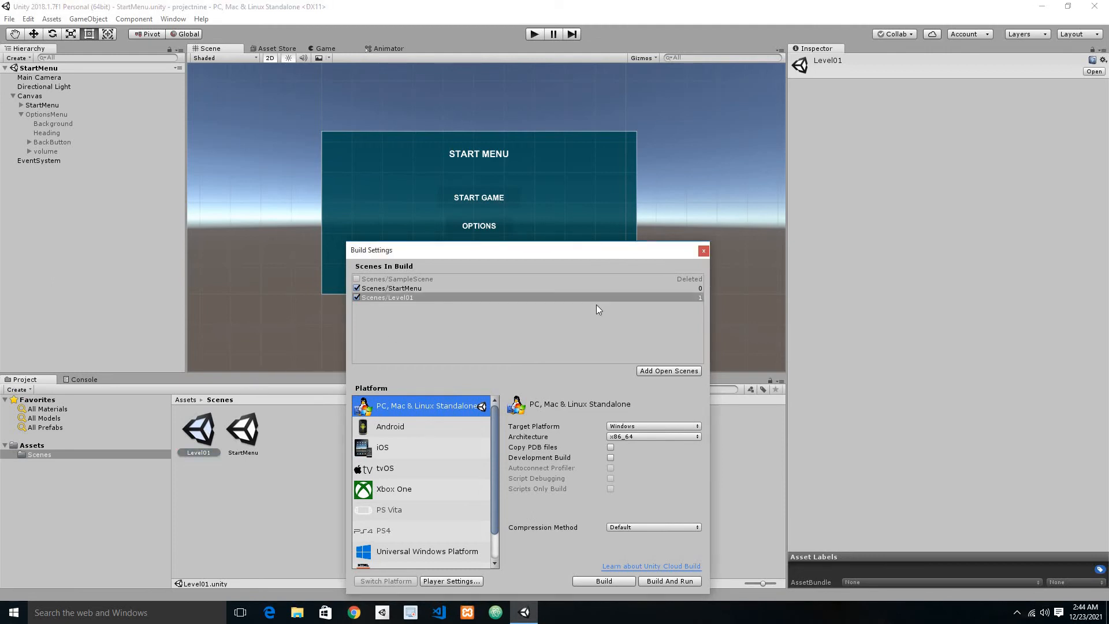
left_click(400, 289)
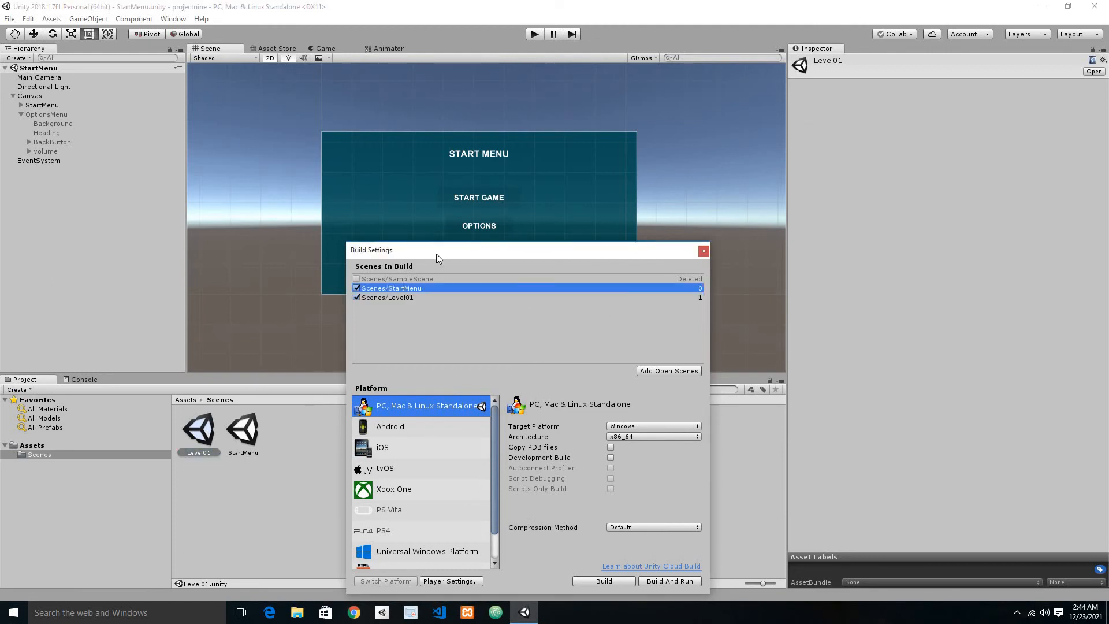
left_click(400, 296)
left_click(404, 289)
left_click(703, 251)
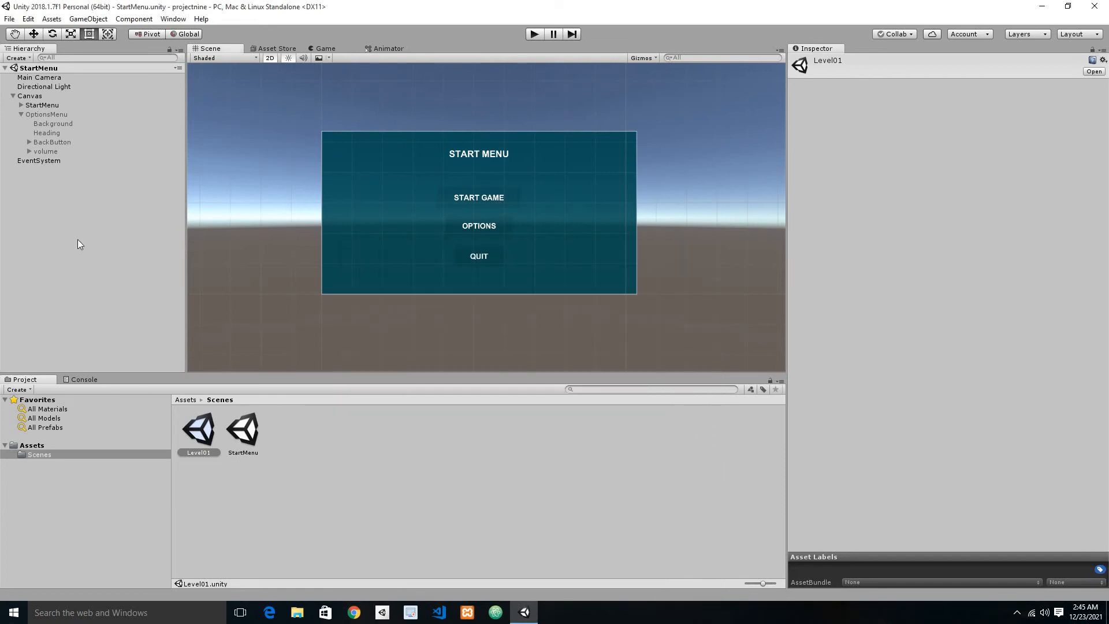
Step: Add a new script component named StartMenuController to the StartMenu object
left_click(21, 114)
left_click(40, 105)
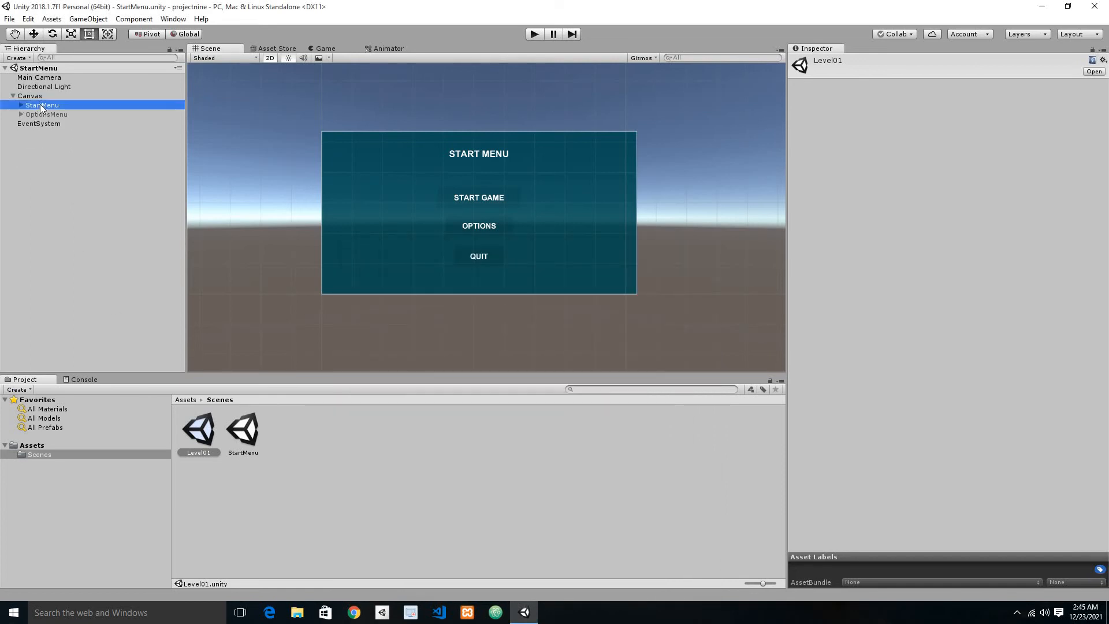
right_click(41, 105)
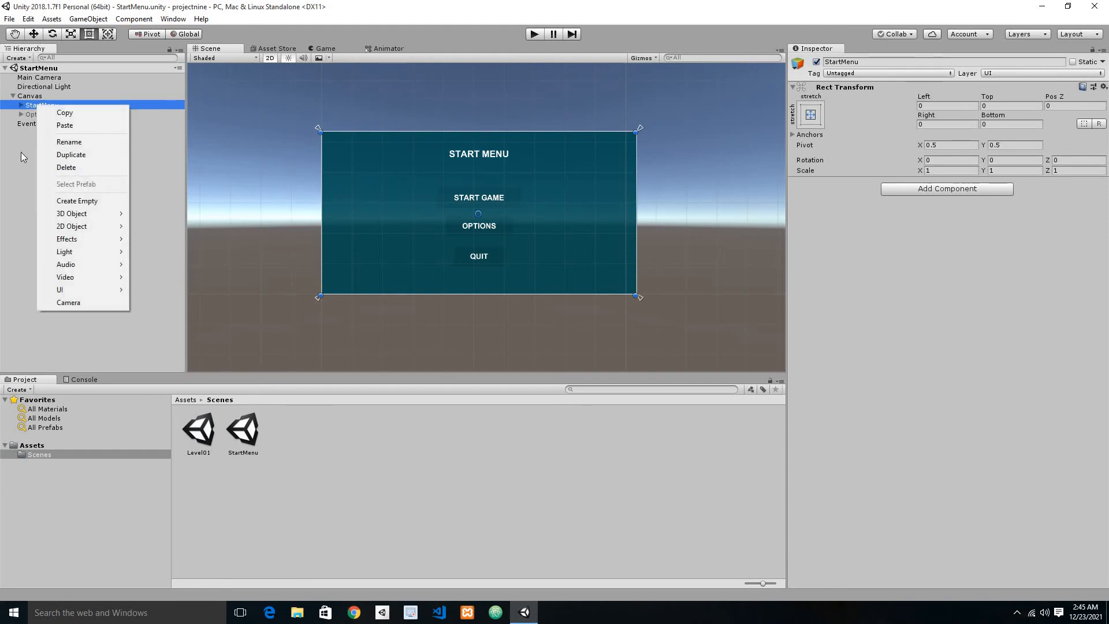
left_click(21, 151)
left_click(44, 105)
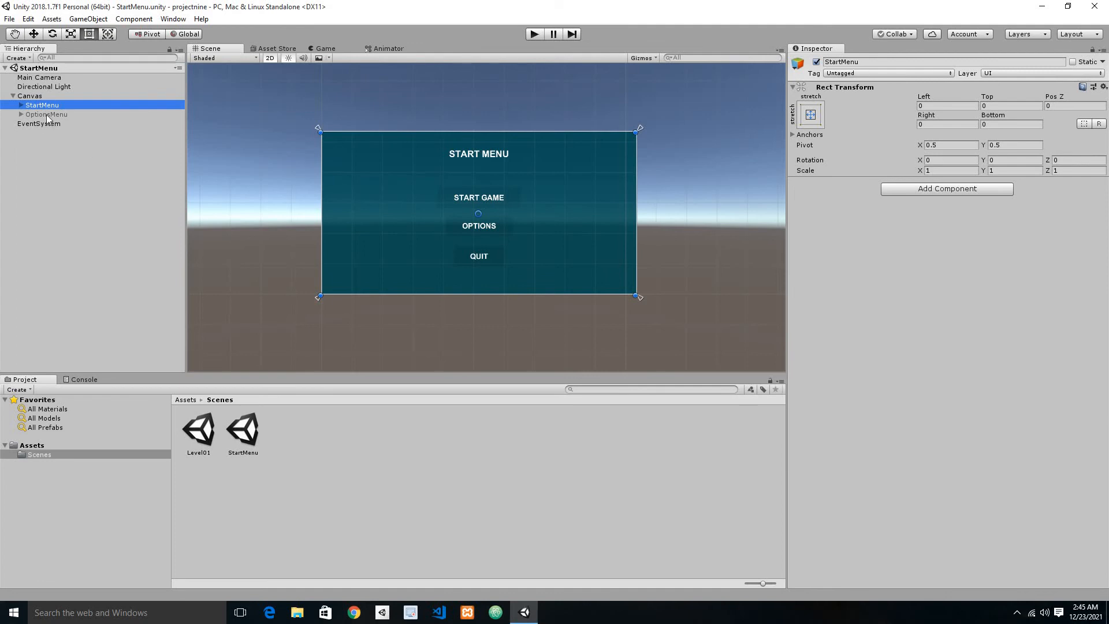
left_click(920, 188)
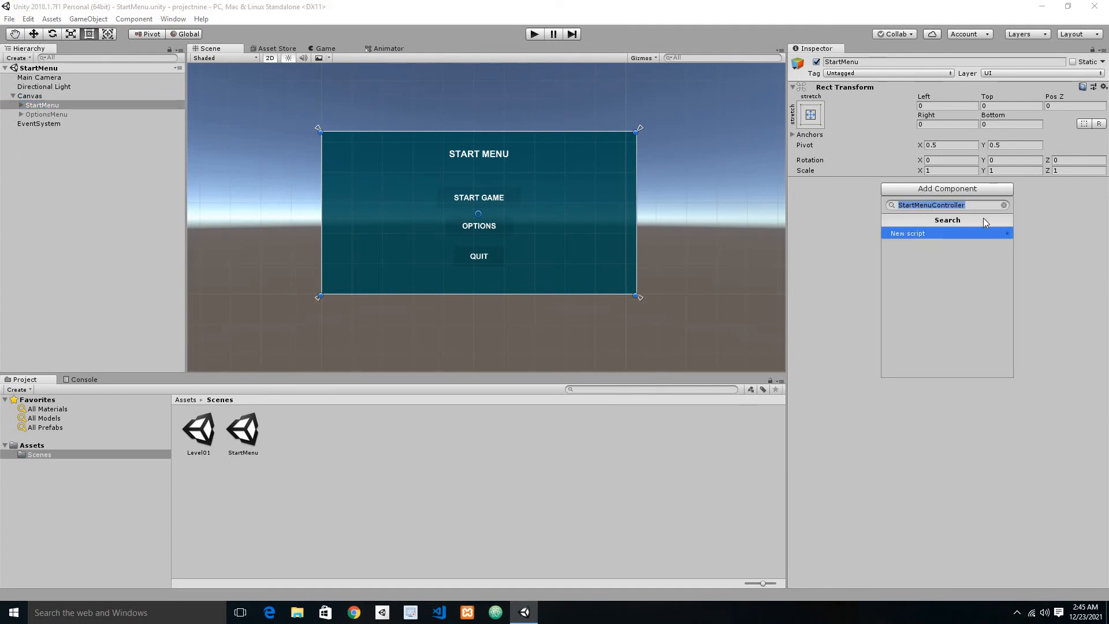
left_click(907, 233)
left_click(945, 370)
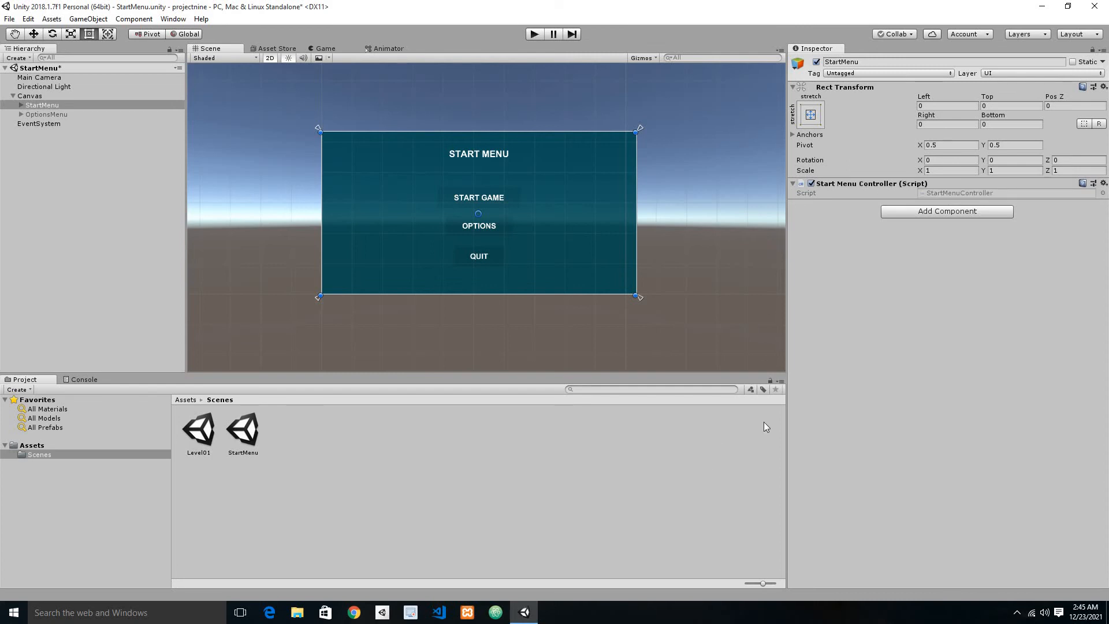
Step: Open the StartMenuController script in Visual Studio Code and delete its default Start and Update methods with their comments
left_click(948, 193)
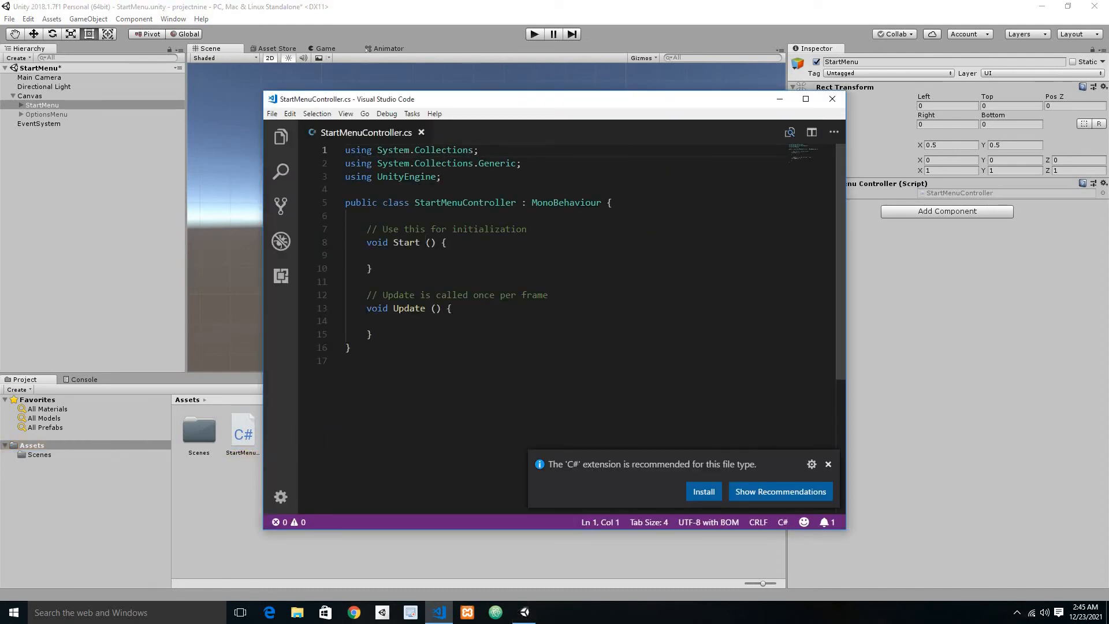
left_click_drag(366, 229, 565, 336)
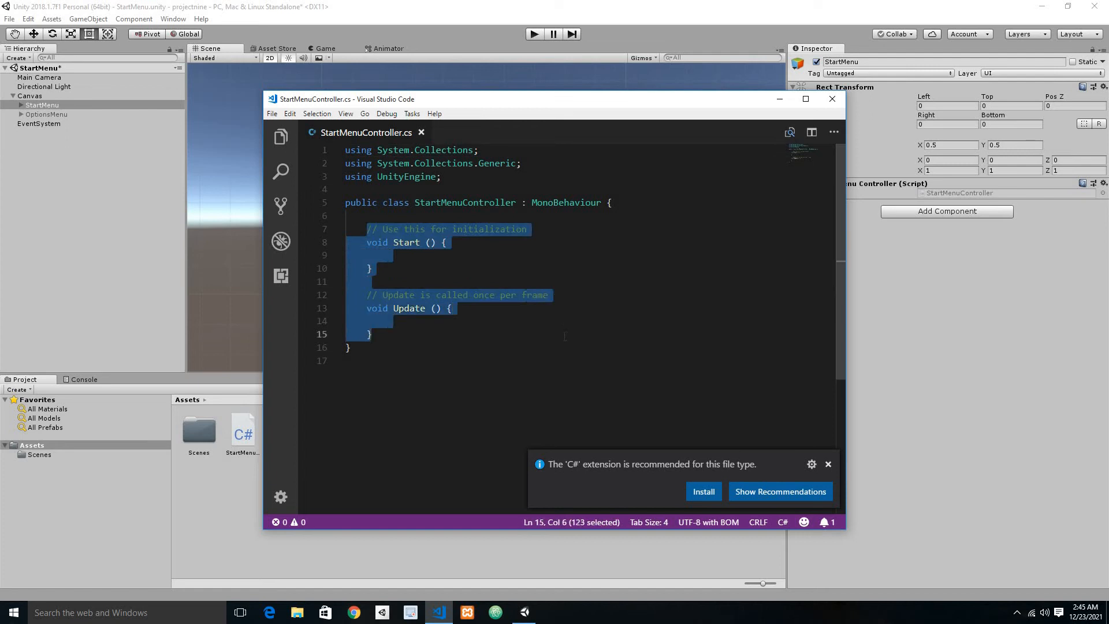
key("BackSpace")
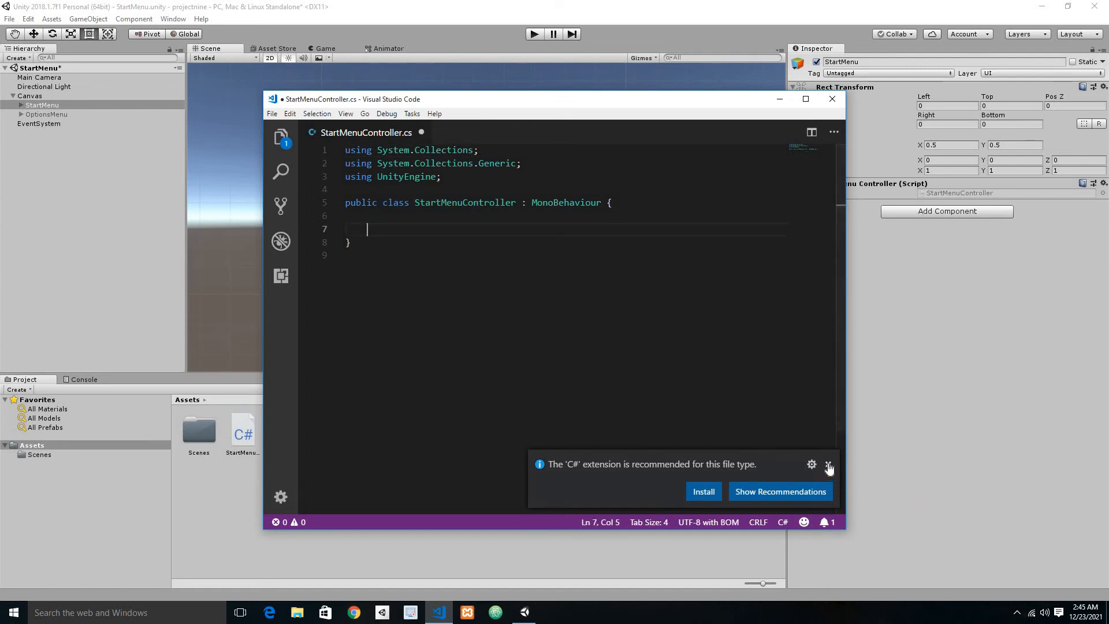
left_click(829, 465)
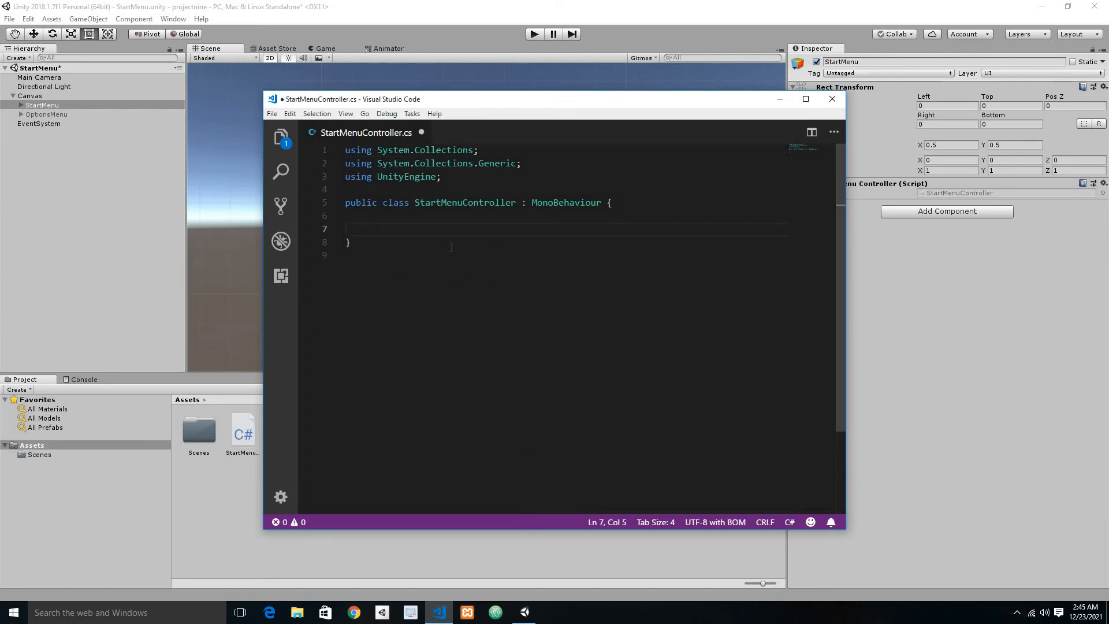
Step: Declare an empty public void StartGame() method in the StartMenuController class and save the script
type("public vpoi")
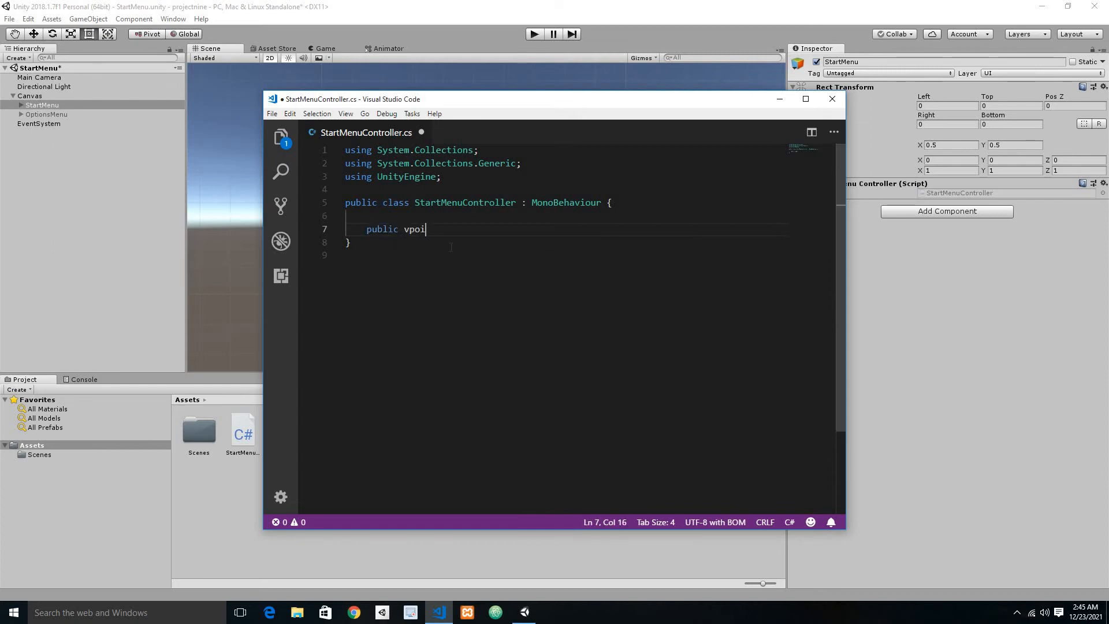
key("BackSpace")
key("BackSpace")
key("BackSpace")
type("oid")
type("Start")
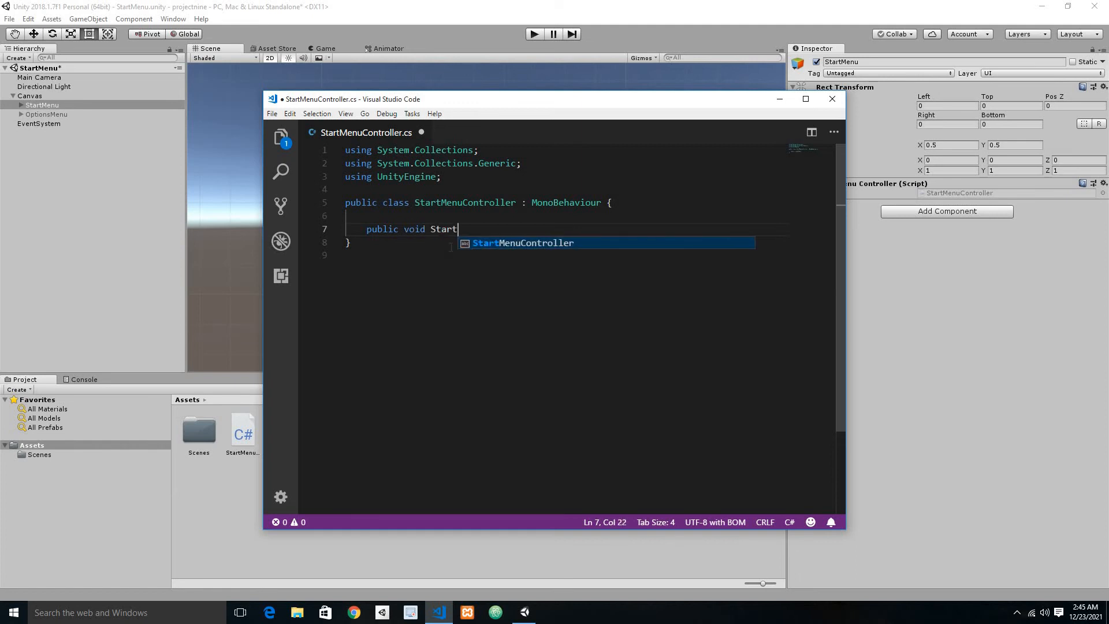
type("Game()")
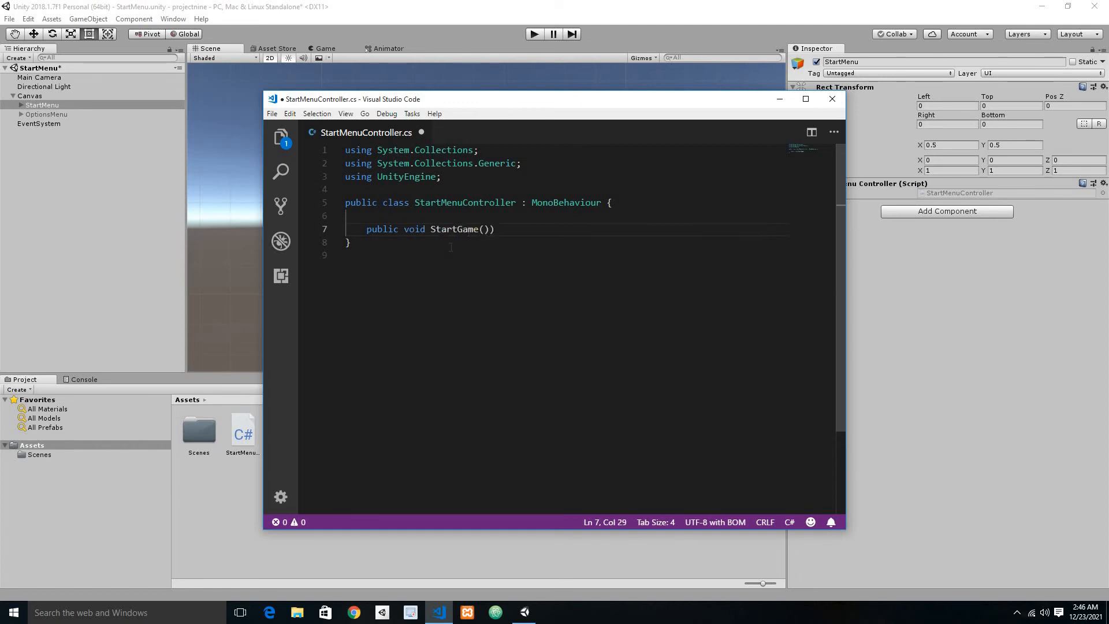
key("Return")
type("{")
key("Return")
key("ctrl+s")
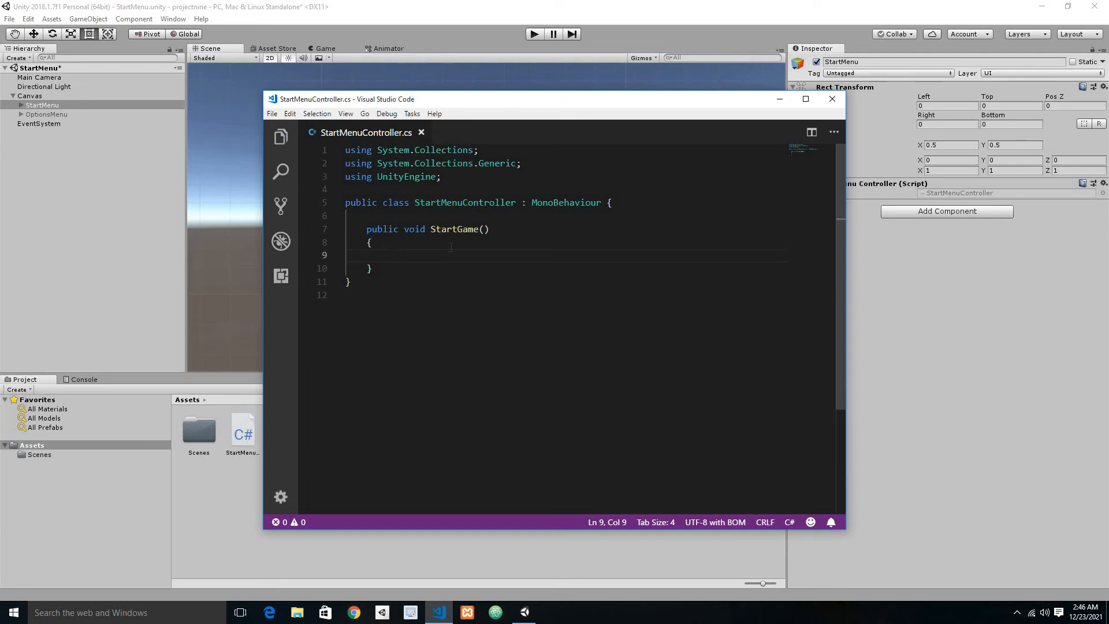
Step: Add a using UnityEngine.SceneManagement; directive below using UnityEngine; in the StartMenuController script and save it
left_click(486, 182)
key("Return")
type("using Unit")
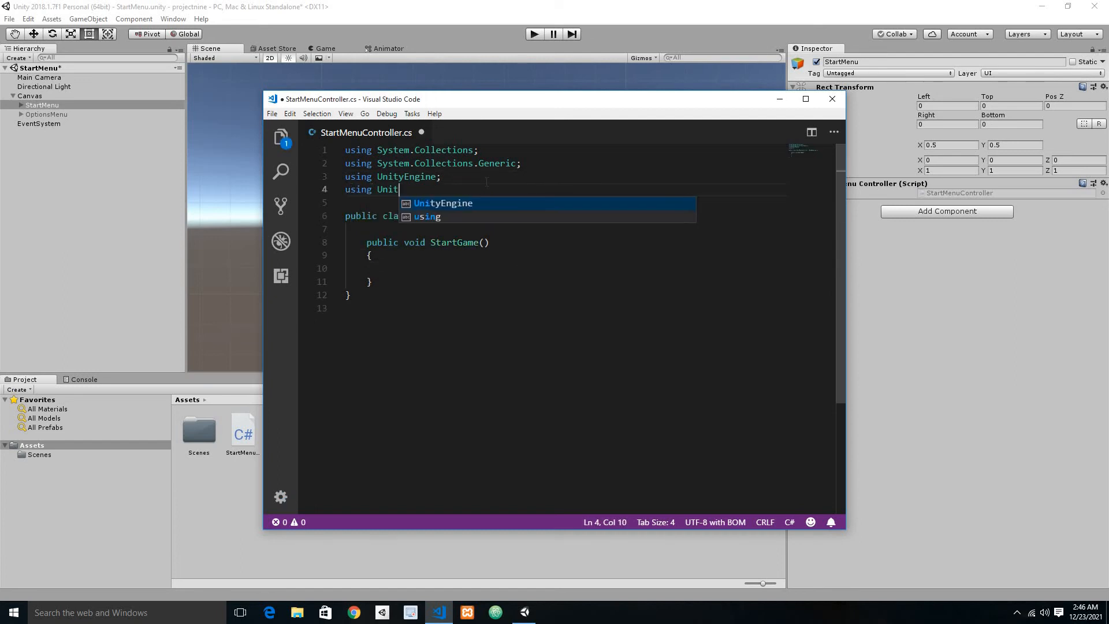
key("Tab")
type("`")
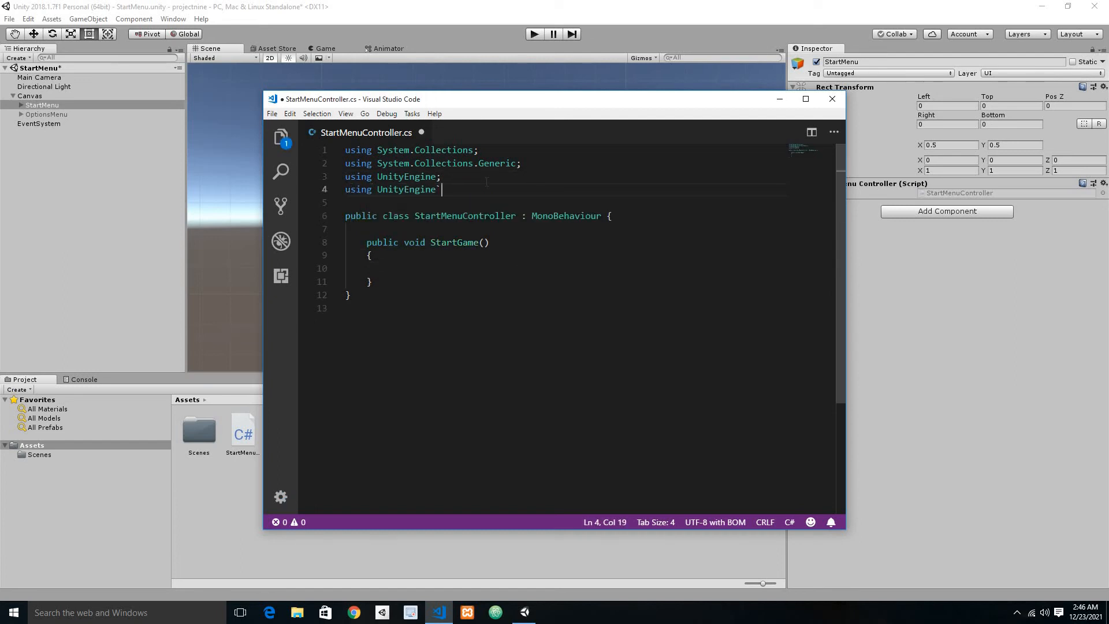
key("BackSpace")
type(">Sce")
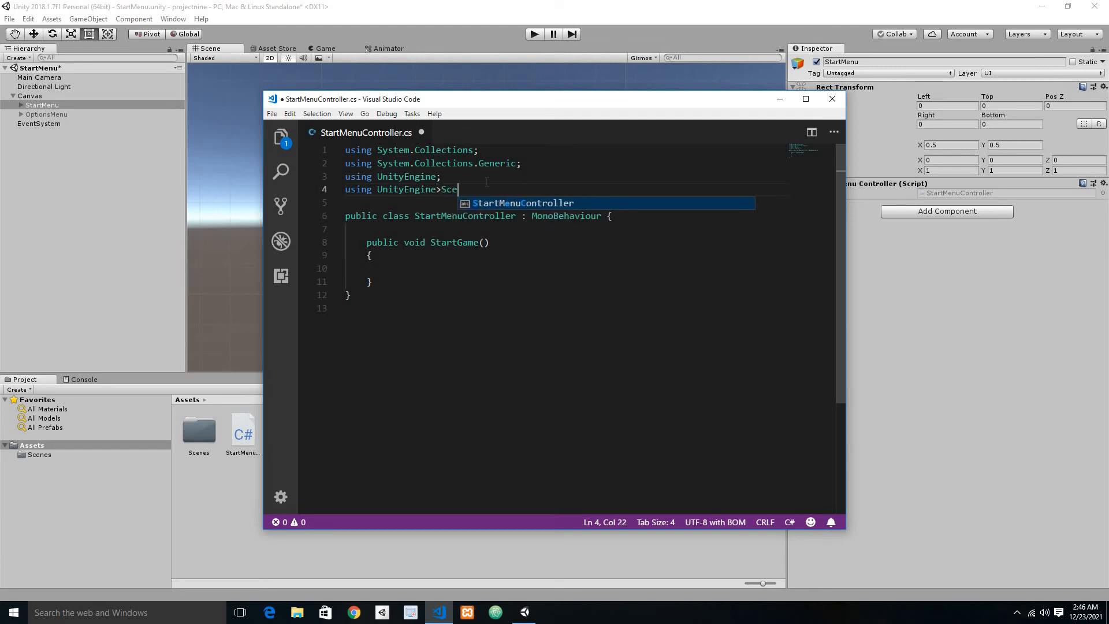
key("BackSpace")
key("BackSpace")
key("BackSpace")
key("BackSpace")
type(".S")
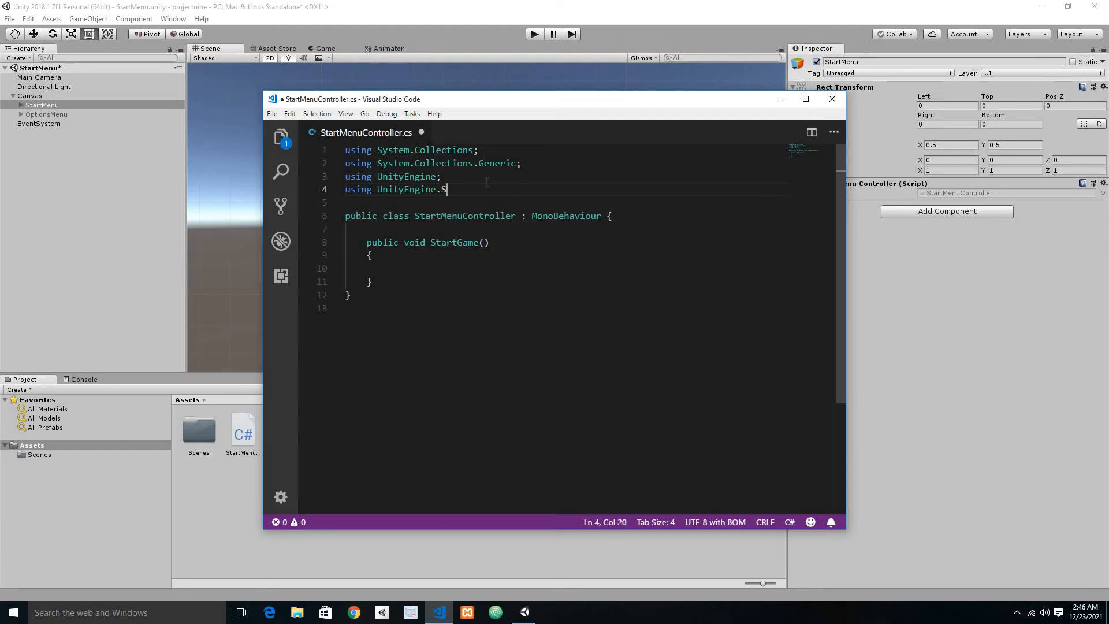
type("ceneManagement;")
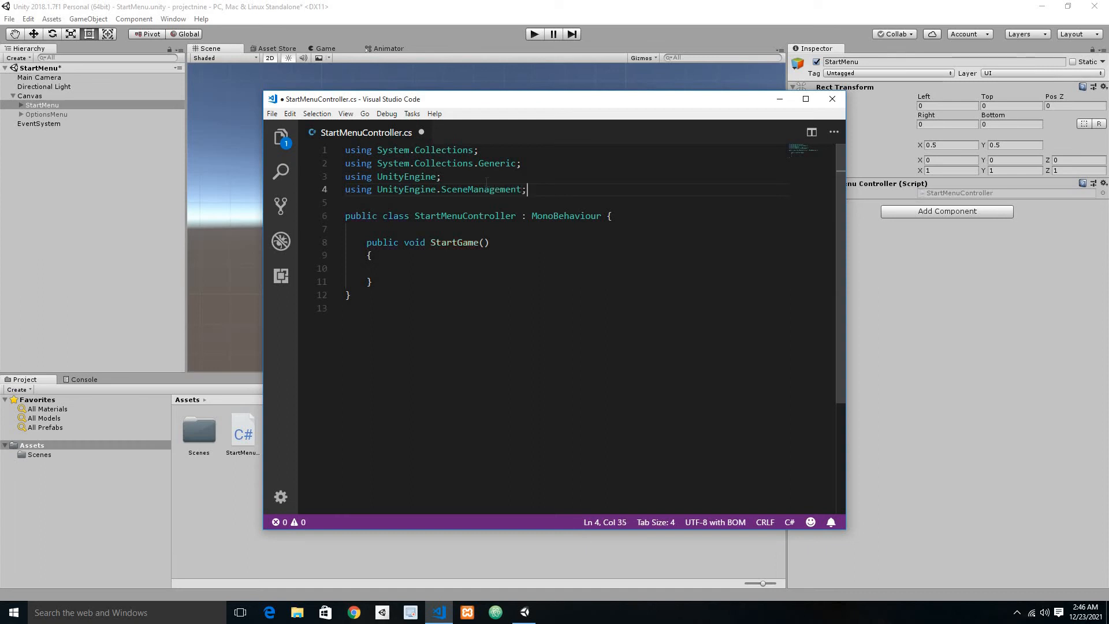
key("ctrl+s")
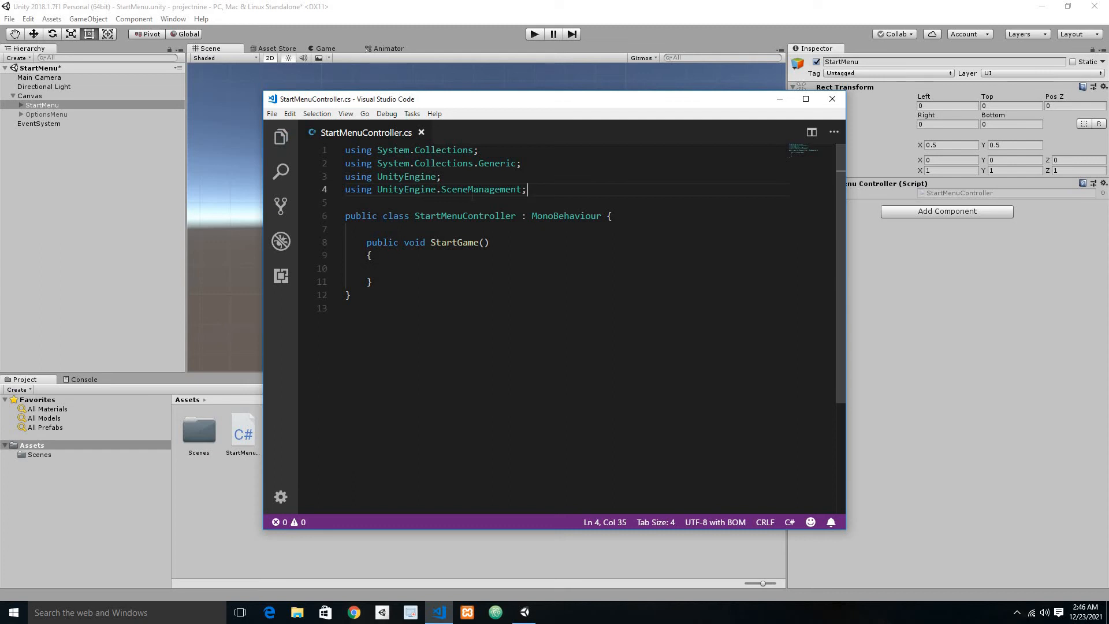
Step: Write the statement SceneManager.LoadScene(""); inside the StartGame method and save the script
left_click(447, 268)
key("Tab")
key("Tab")
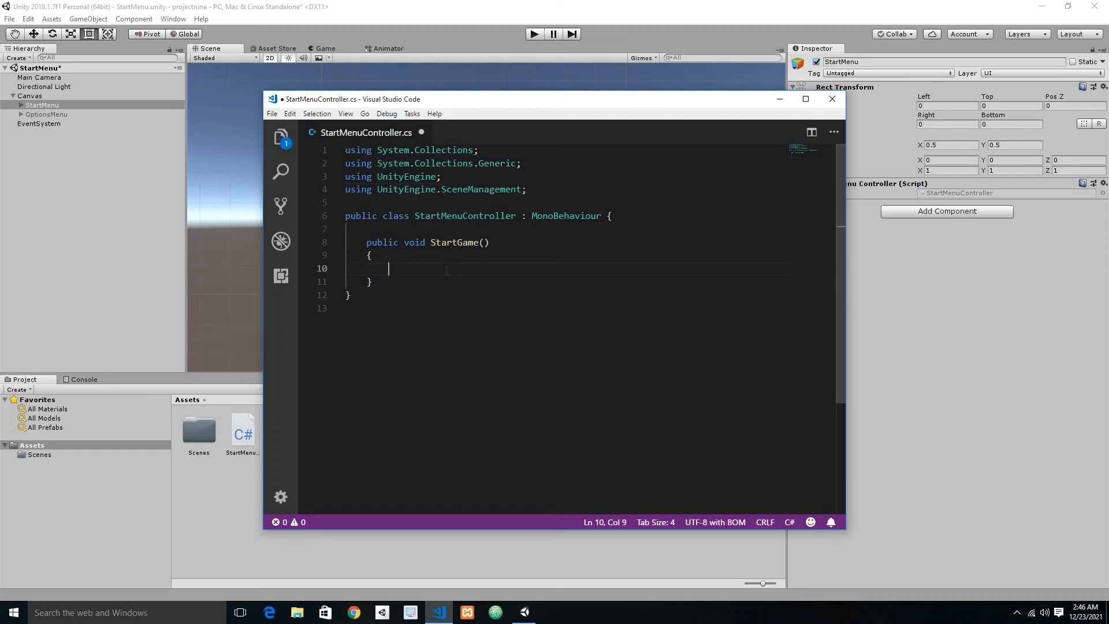
key("ctrl+s")
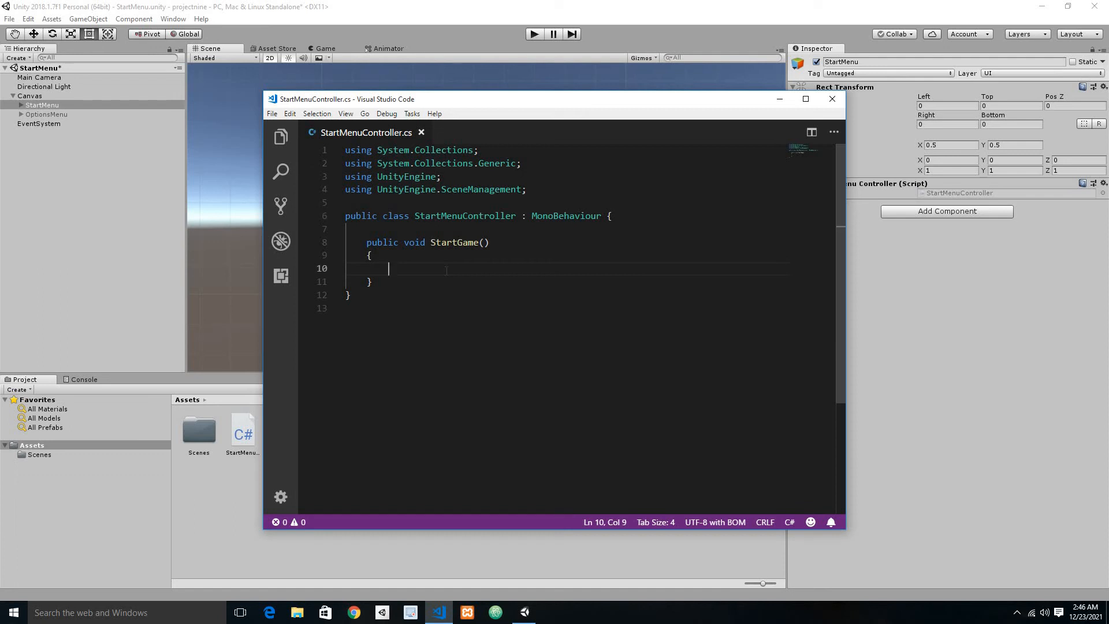
type("Scene")
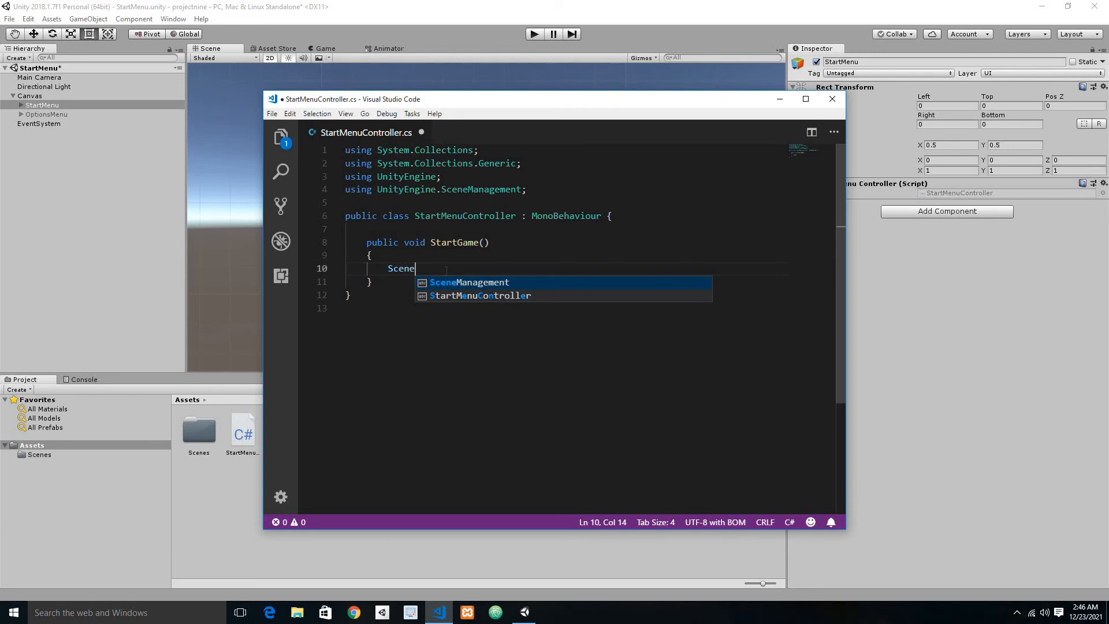
type("M")
key("Tab")
key("BackSpace")
key("BackSpace")
key("BackSpace")
key("BackSpace")
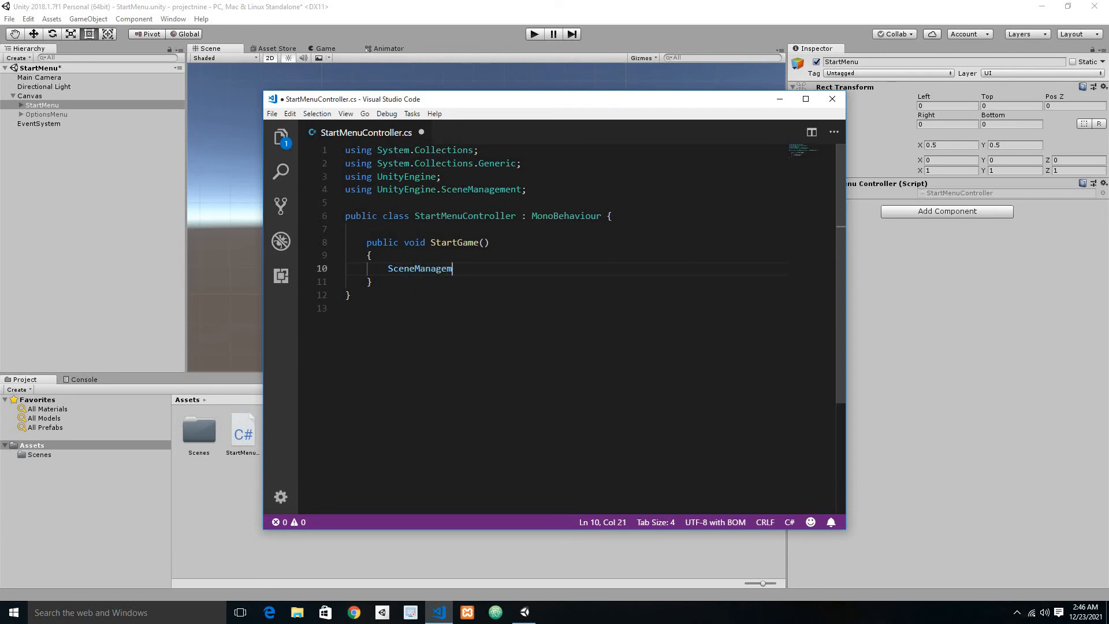
type("r.LoadScene();")
key("Left")
key("Left")
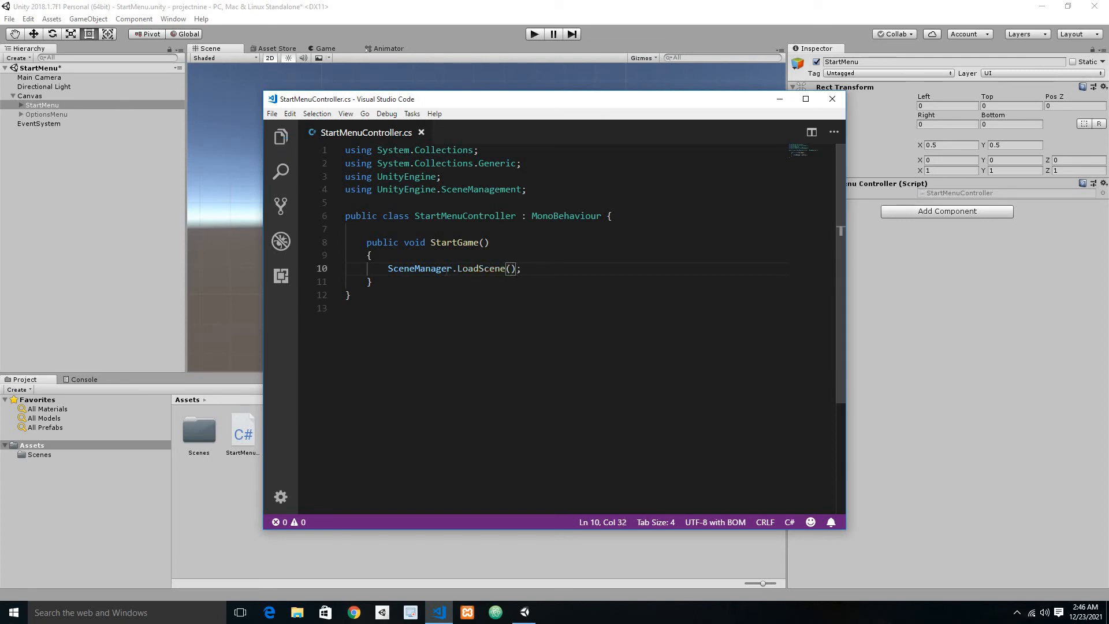
type("\"")
key("ctrl+s")
Step: Check the level scene's name in Unity's Scenes folder, enter Level01 as the LoadScene argument, and save the script
left_click(209, 445)
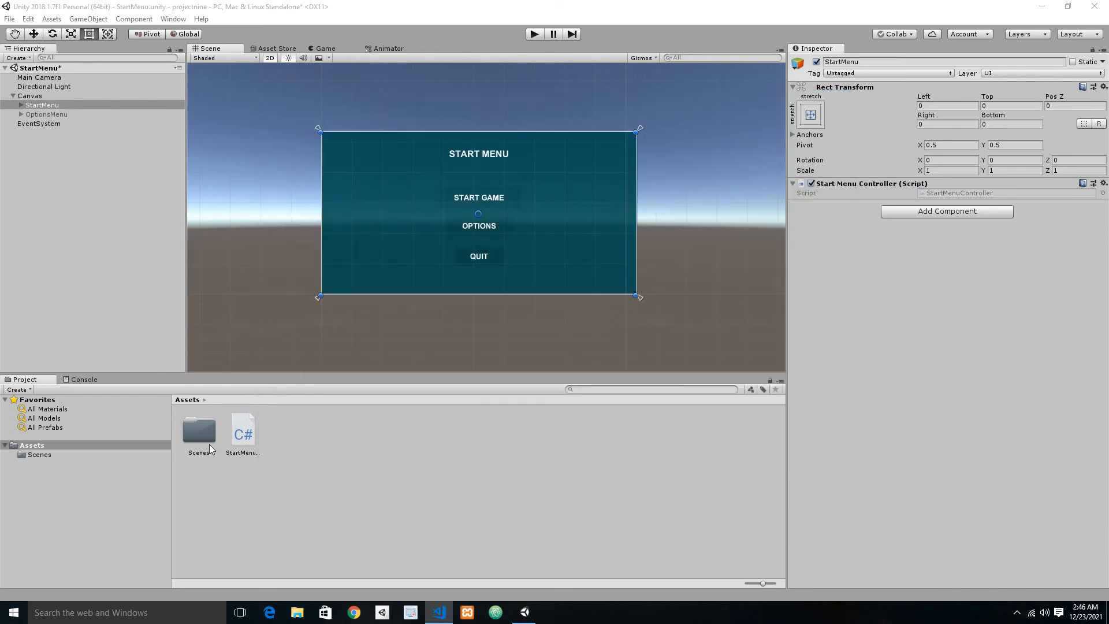
double_click(209, 445)
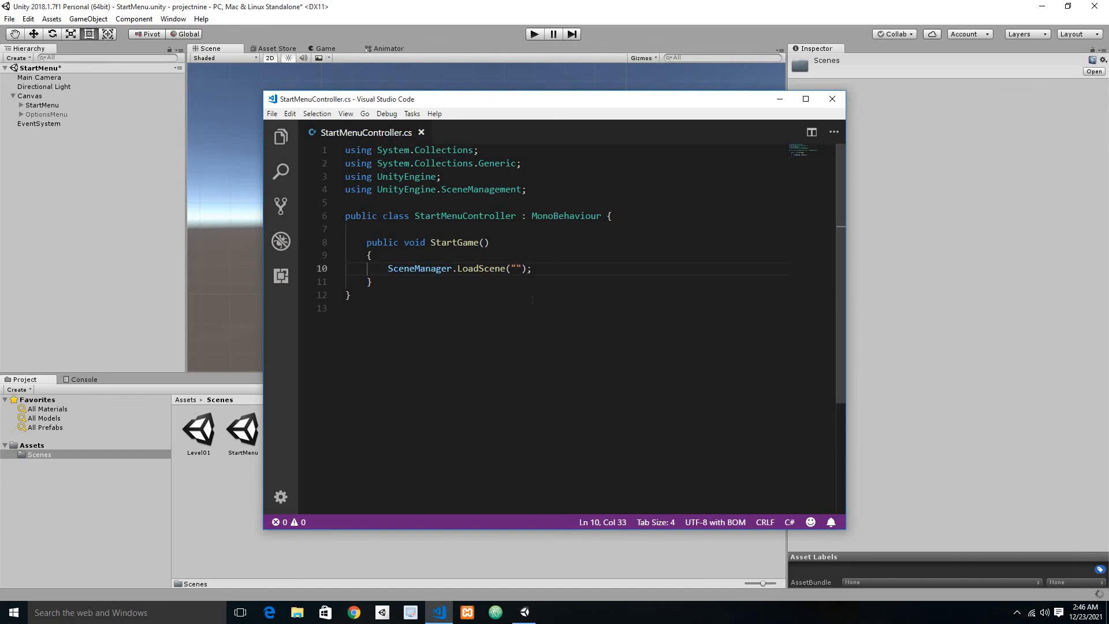
type("Level")
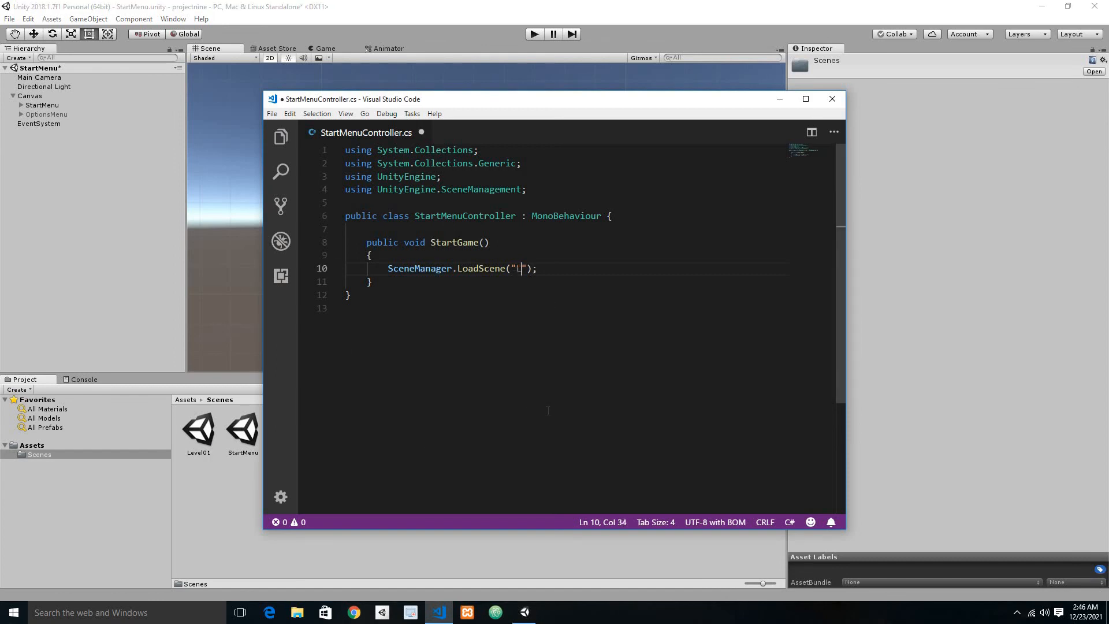
type("02")
key("BackSpace")
type("1")
key("ctrl+s")
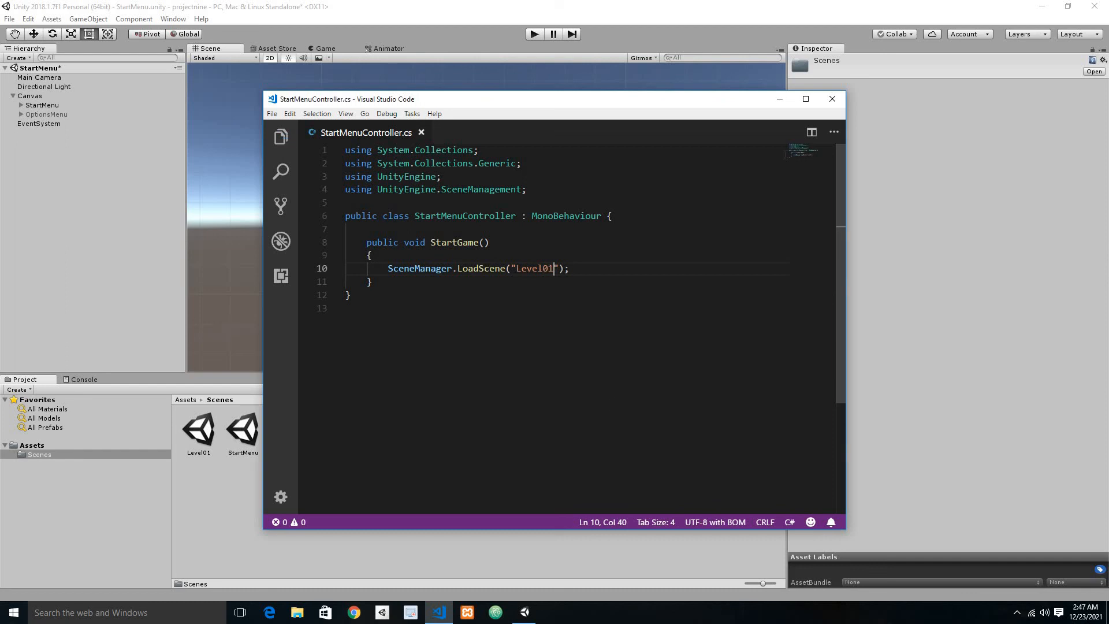
left_click(780, 99)
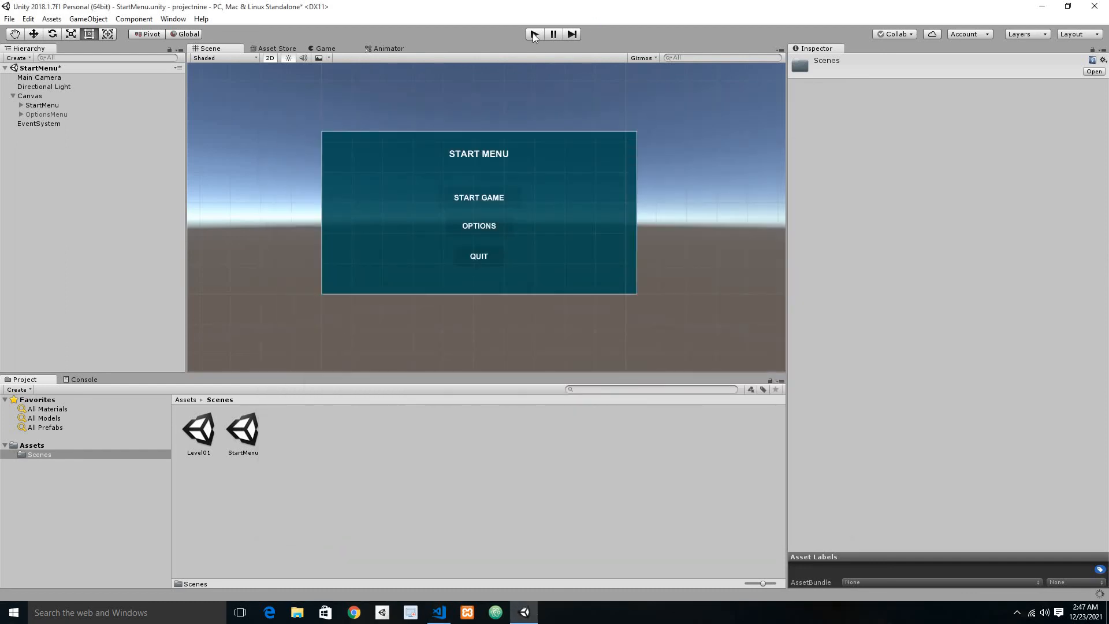
Step: Add an On Click event to StartButton that calls StartMenuController.StartGame on the StartMenu object, and save the scene
left_click(32, 106)
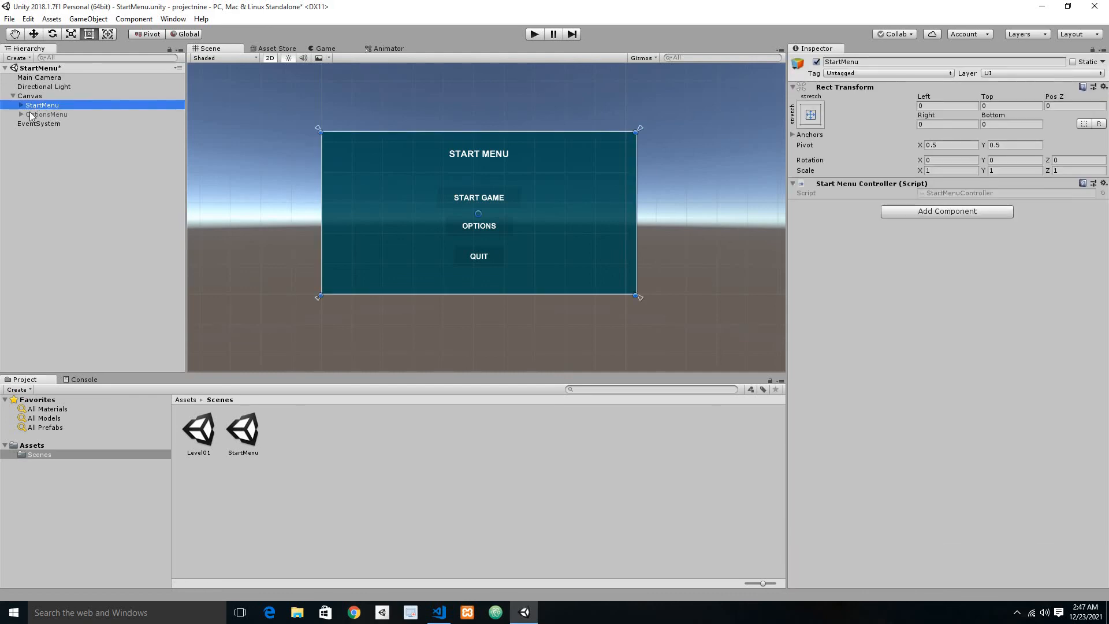
left_click(20, 104)
left_click(40, 133)
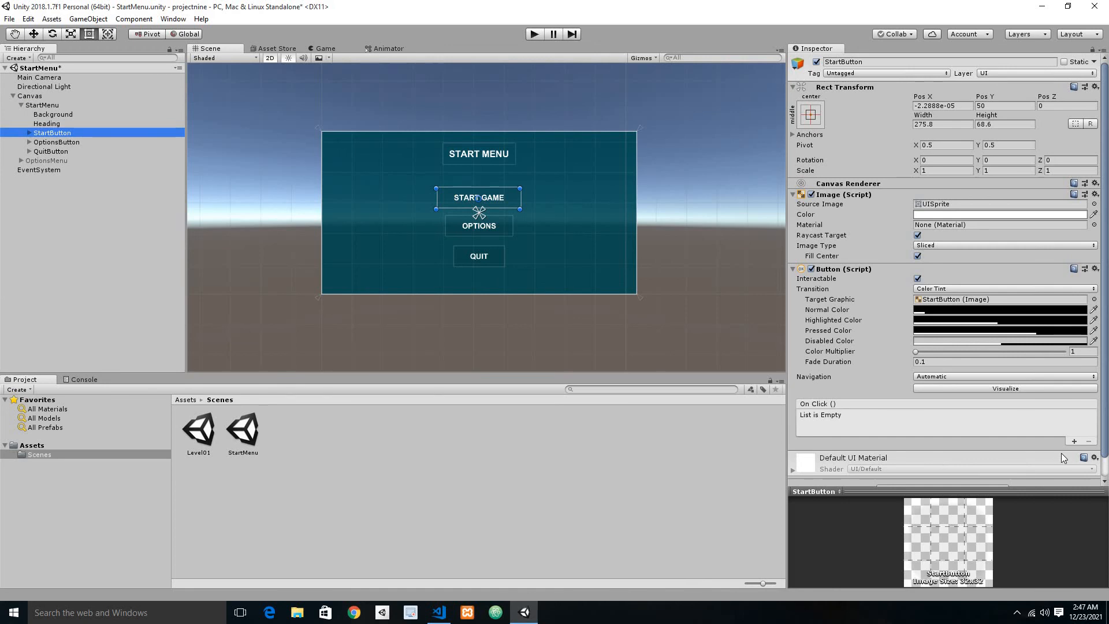
left_click(1073, 442)
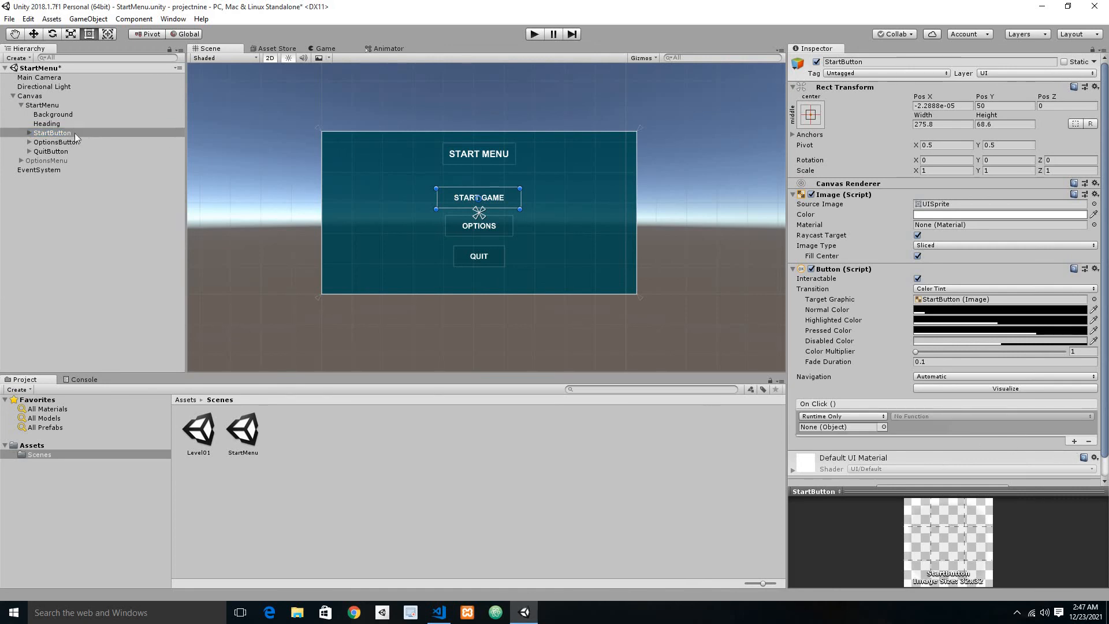
left_click(57, 106)
left_click_drag(55, 106, 861, 428)
left_click(925, 417)
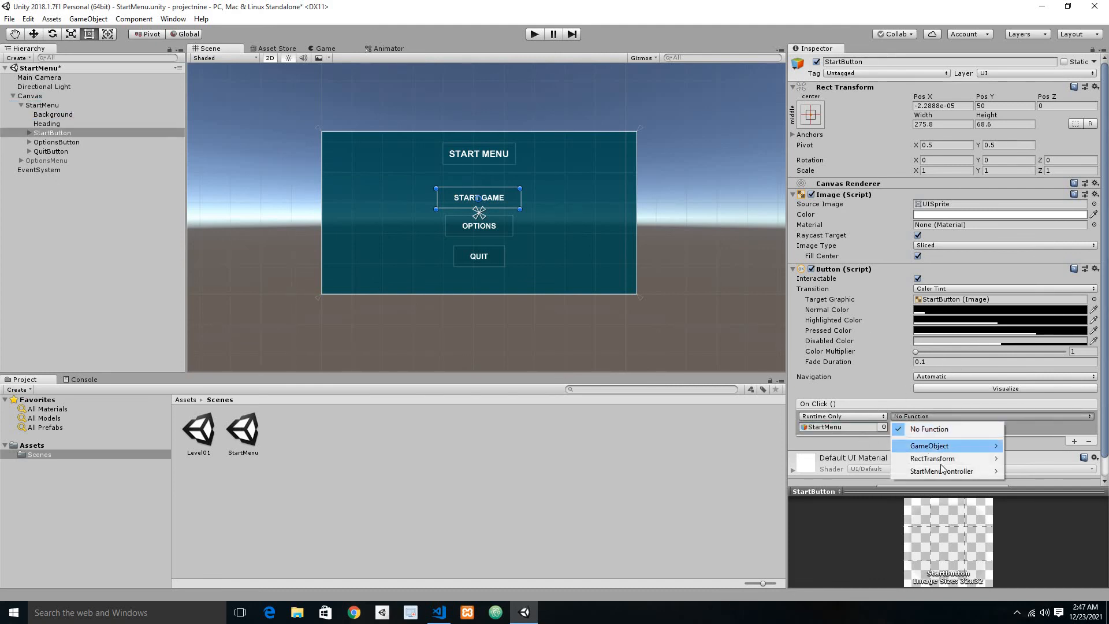
mouse_move(941, 471)
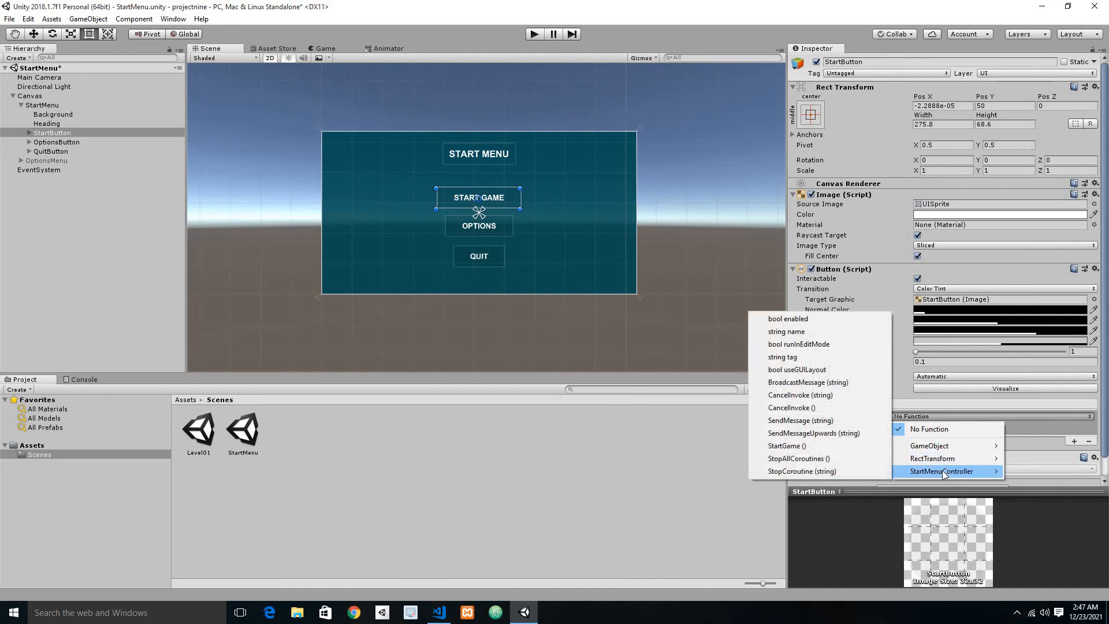
left_click(790, 446)
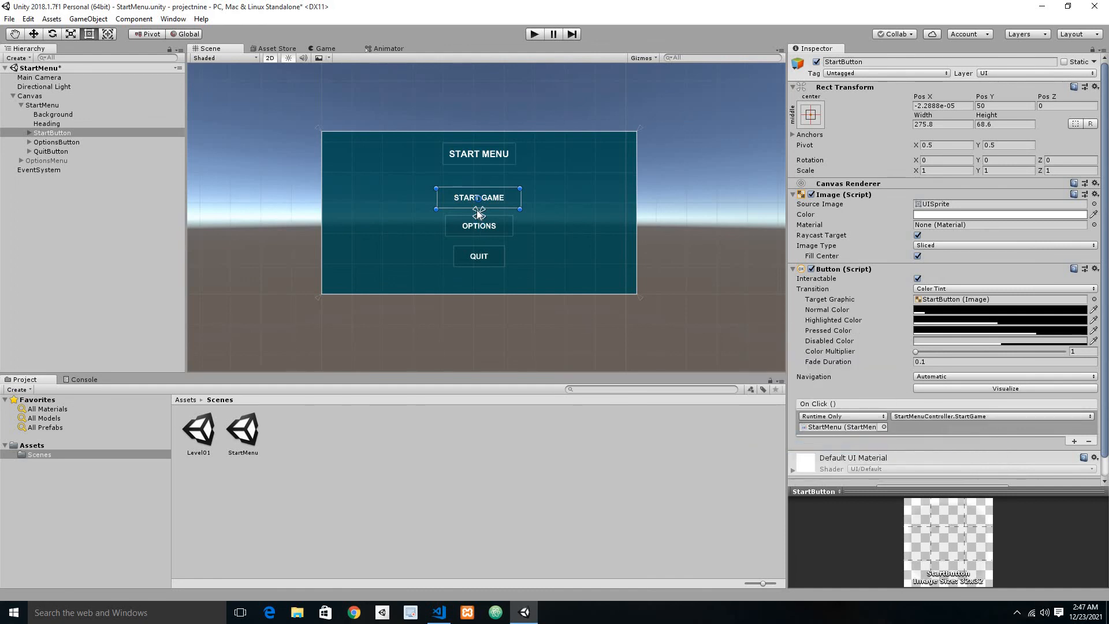
key("ctrl+s")
Step: Run the game, test the START GAME button, and stop play mode
left_click(532, 36)
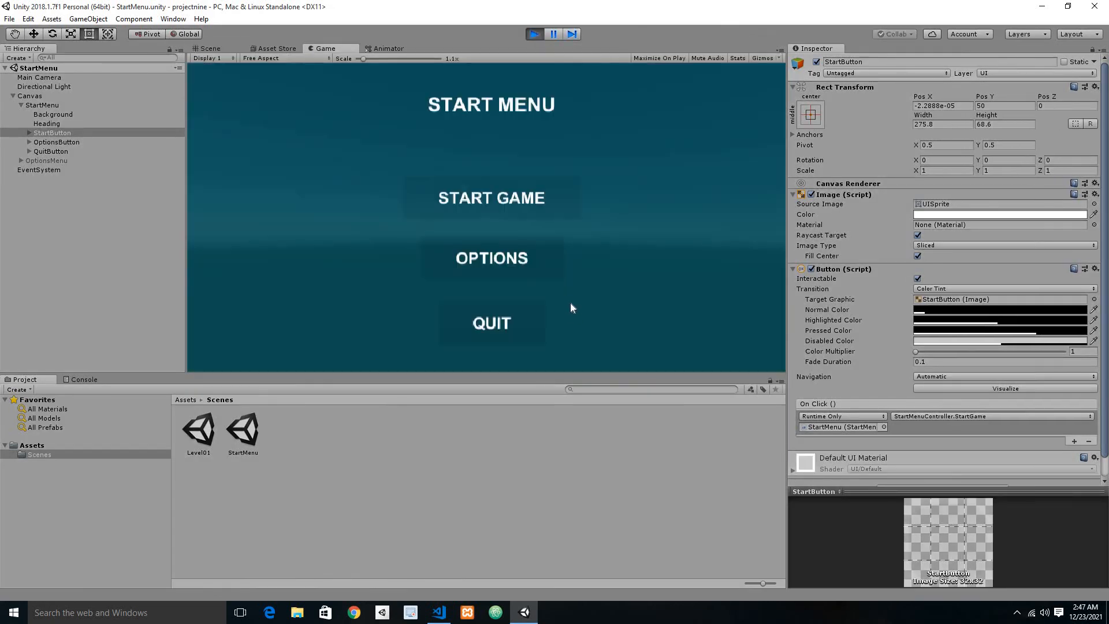
left_click(484, 204)
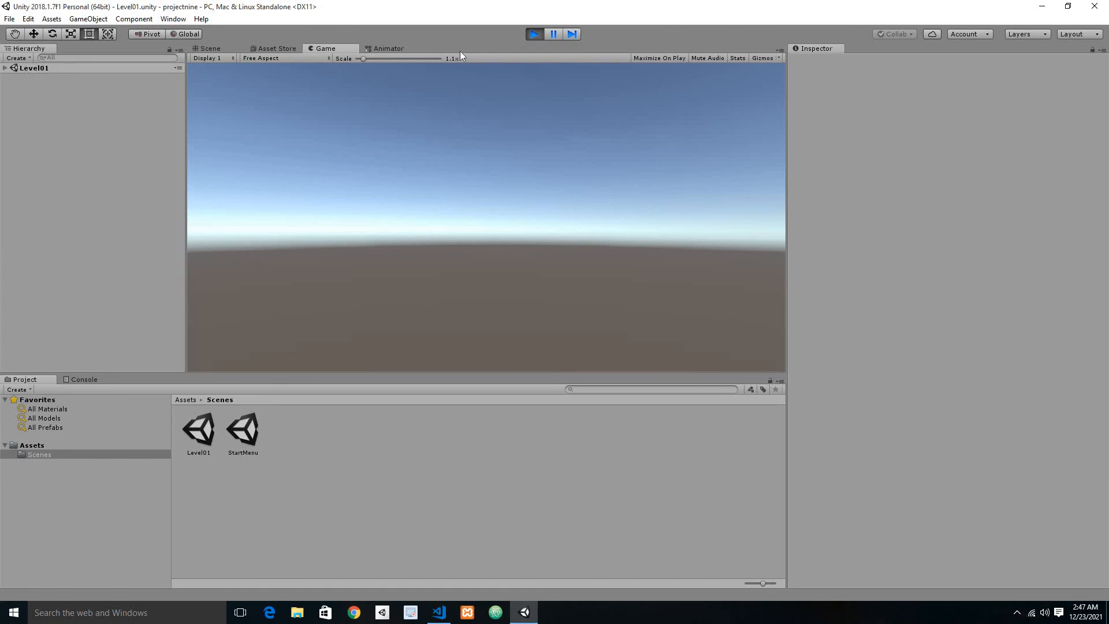
left_click(534, 36)
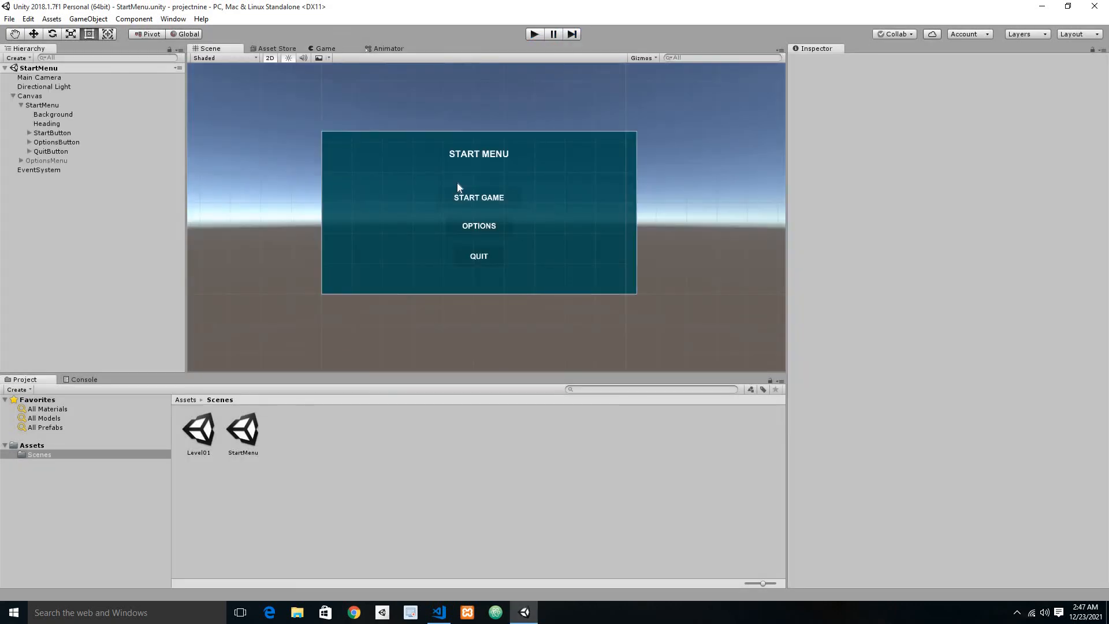
Step: Run the game again, open the options menu and return from it, start the game, and stop play mode
left_click(537, 36)
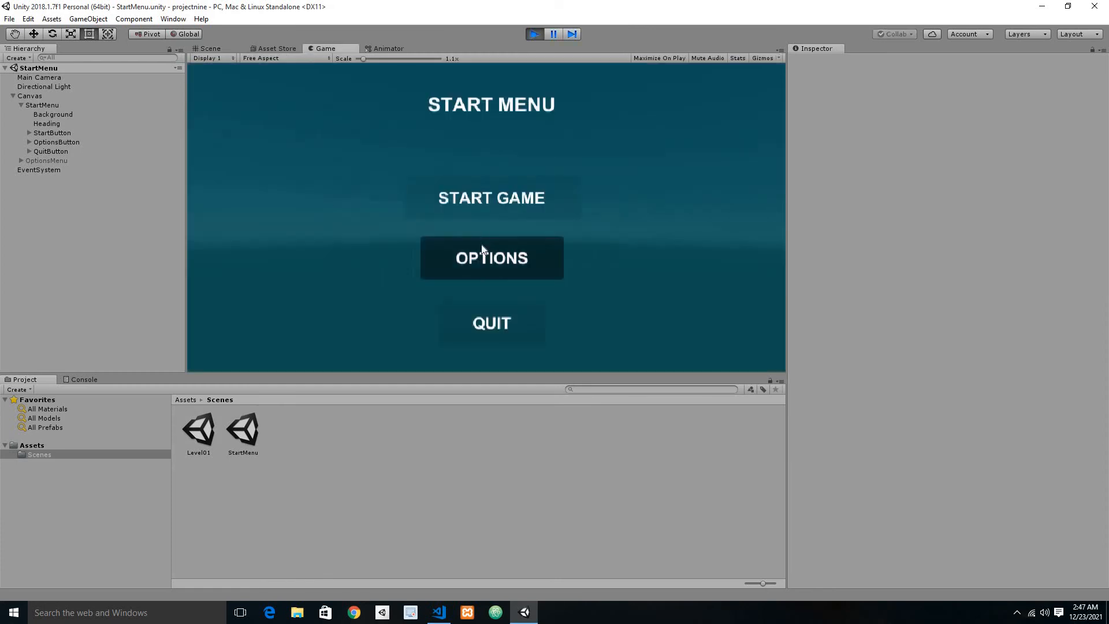
left_click(489, 264)
left_click(497, 332)
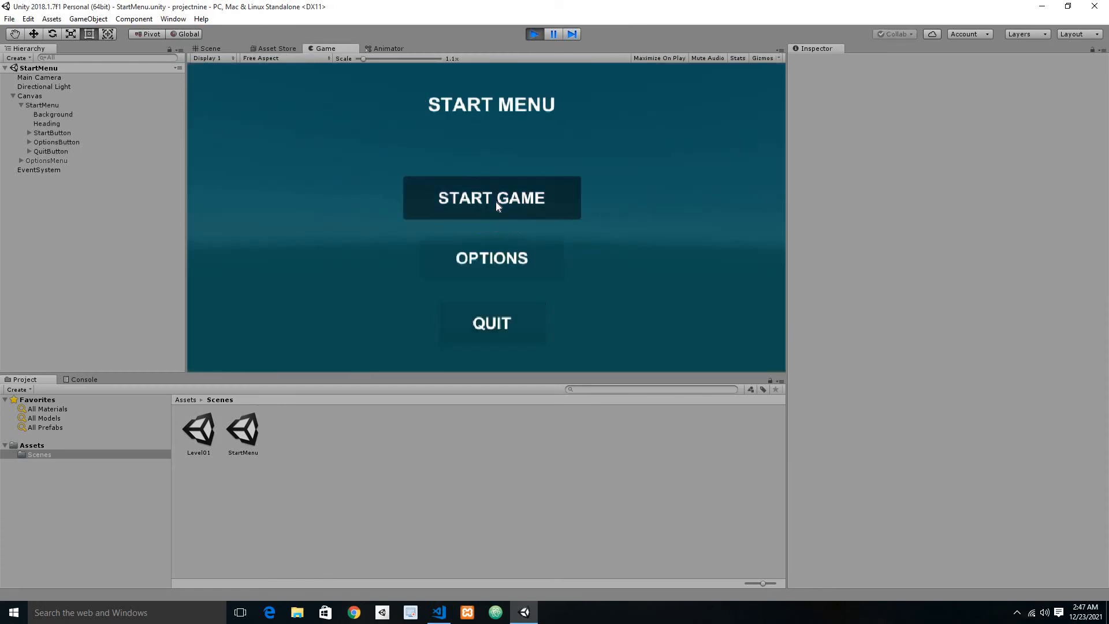
left_click(497, 202)
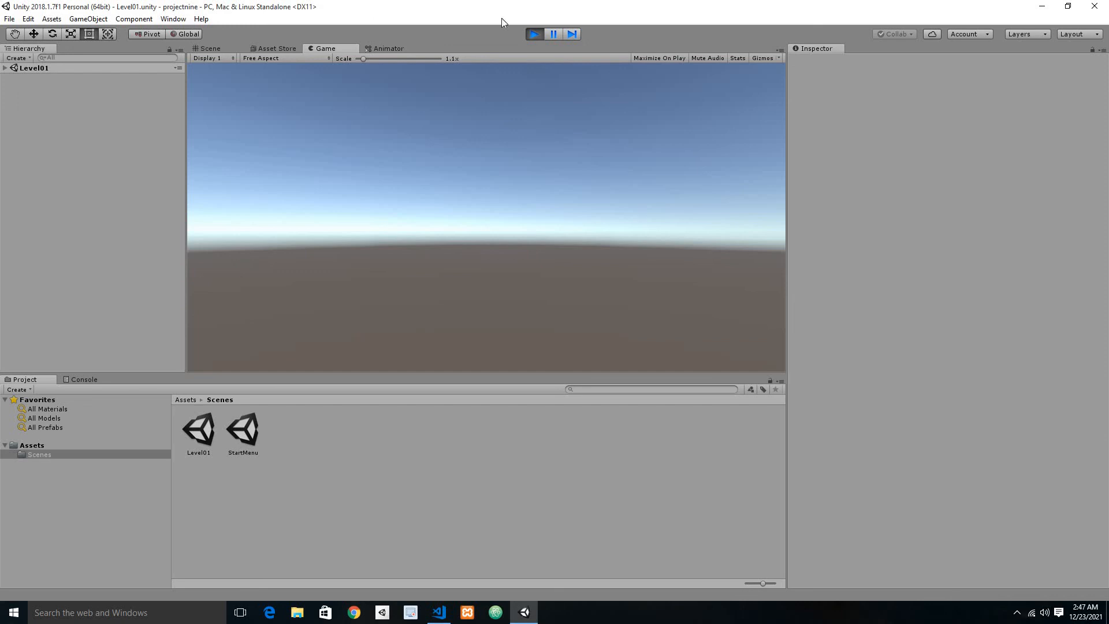
left_click(531, 35)
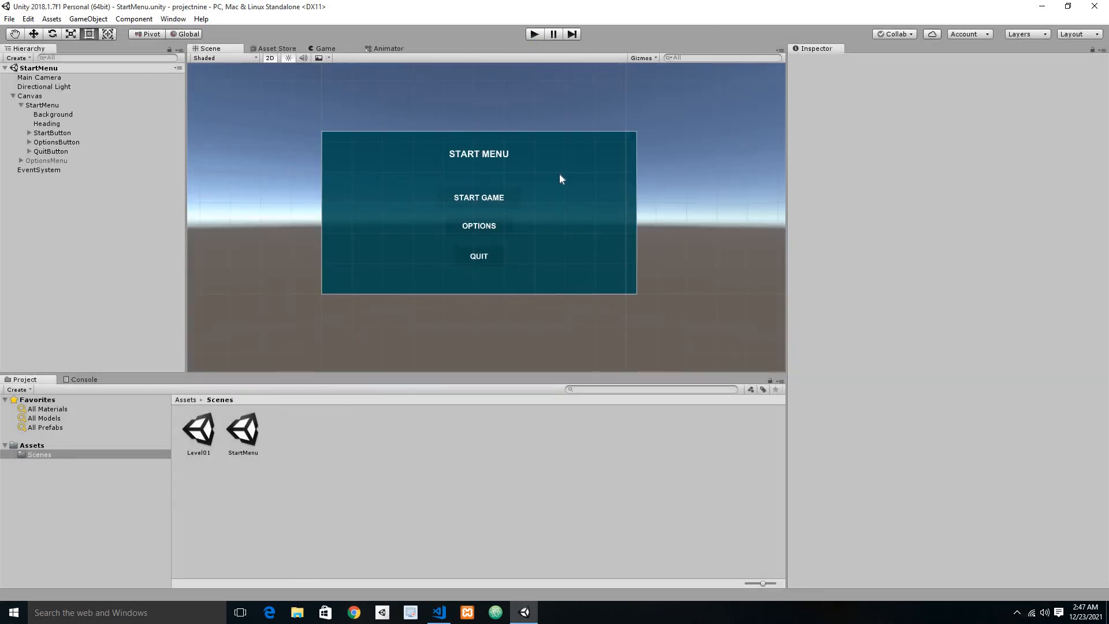